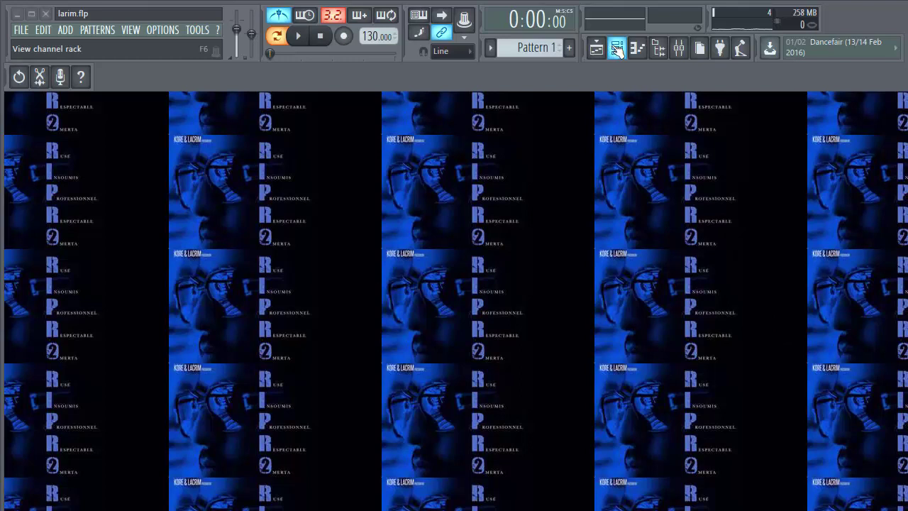
Step: Show the channel rack and view the reFX Nexus preset library around Violin Solo 2 before closing the plugin
left_click(617, 50)
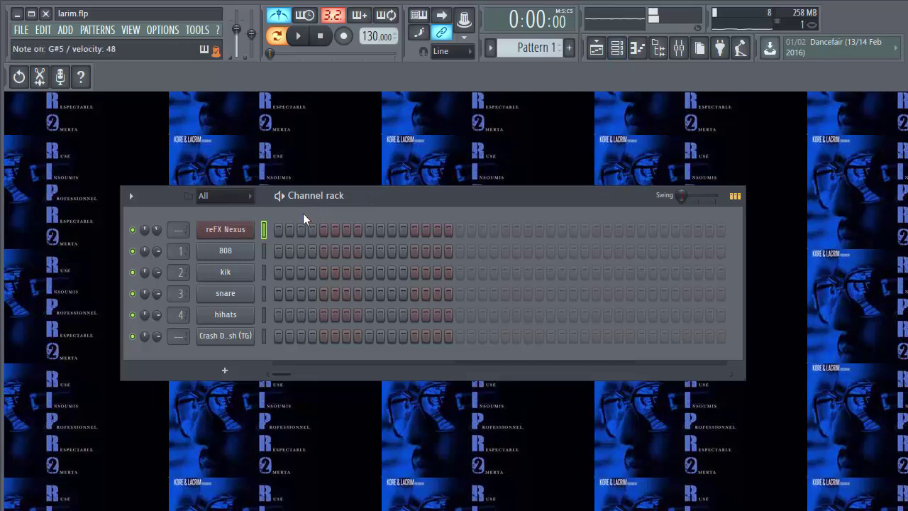
left_click(239, 231)
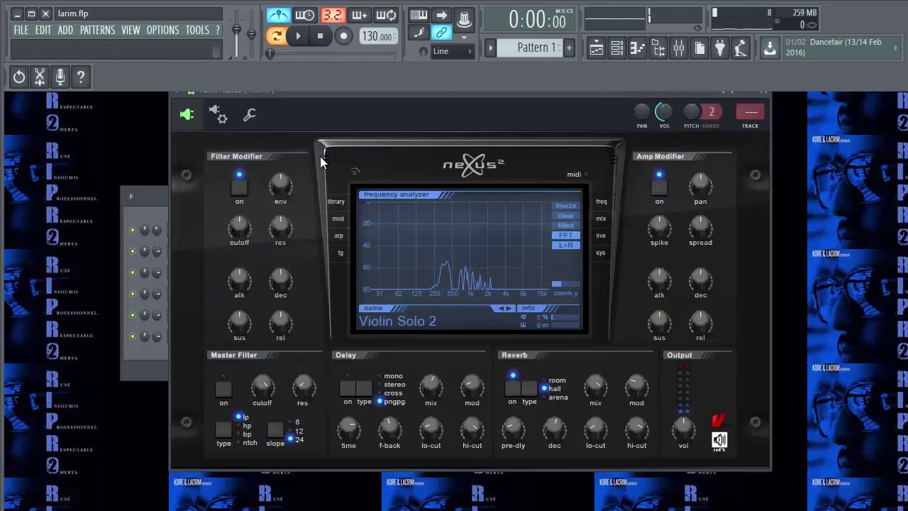
left_click(338, 204)
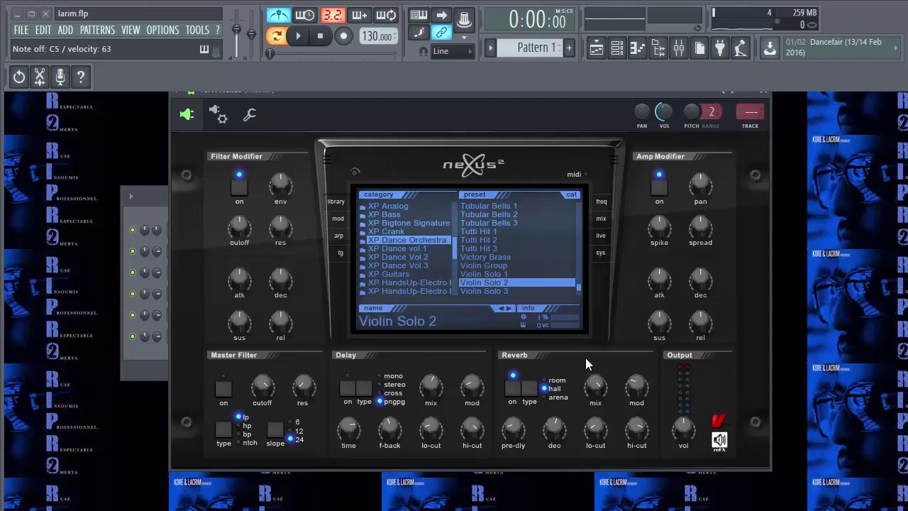
left_click(765, 93)
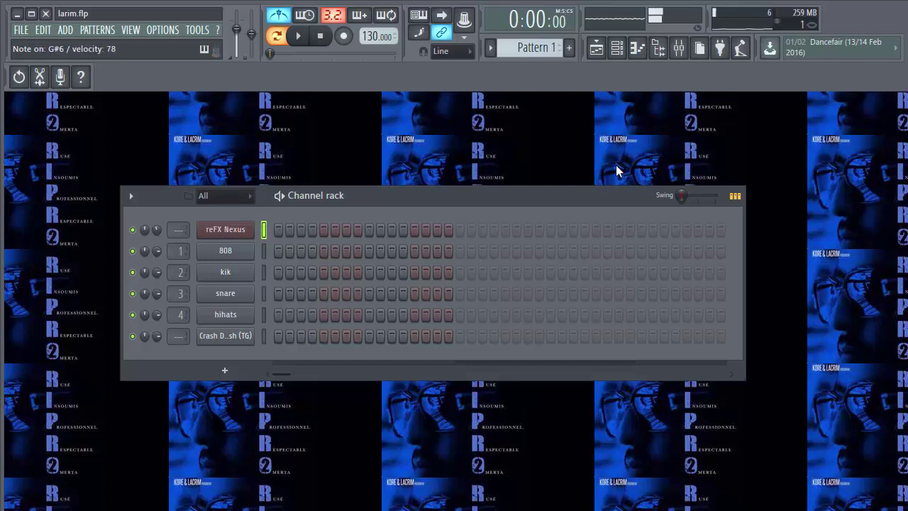
Step: Open the reFX Nexus channel's piano roll and place a G5 note at the start of bar 1
right_click(237, 237)
left_click(262, 229)
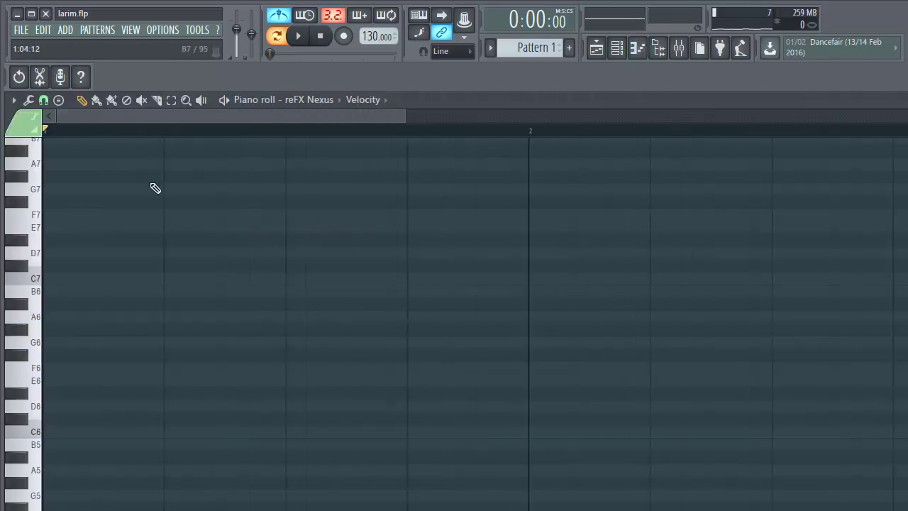
scroll(163, 207, "down", 3)
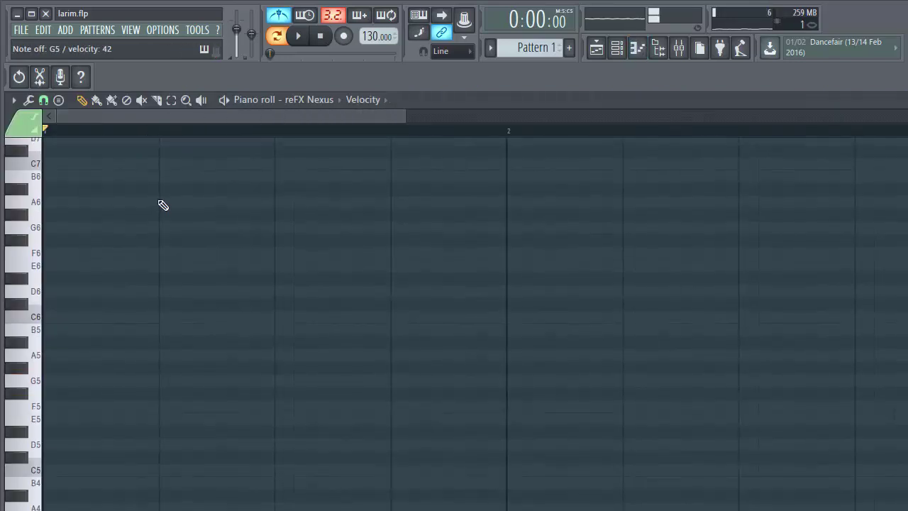
scroll(178, 223, "down", 1)
scroll(179, 222, "down", 1)
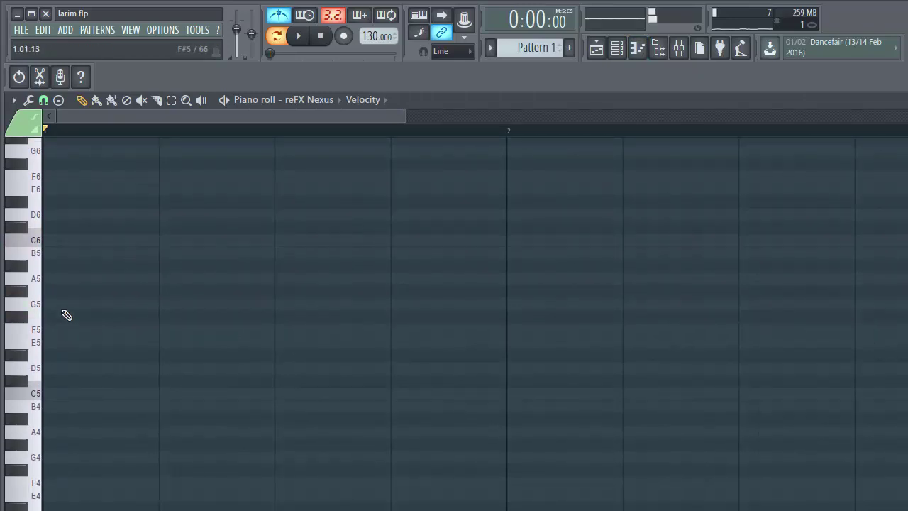
left_click(64, 304)
scroll(308, 137, "down", 3)
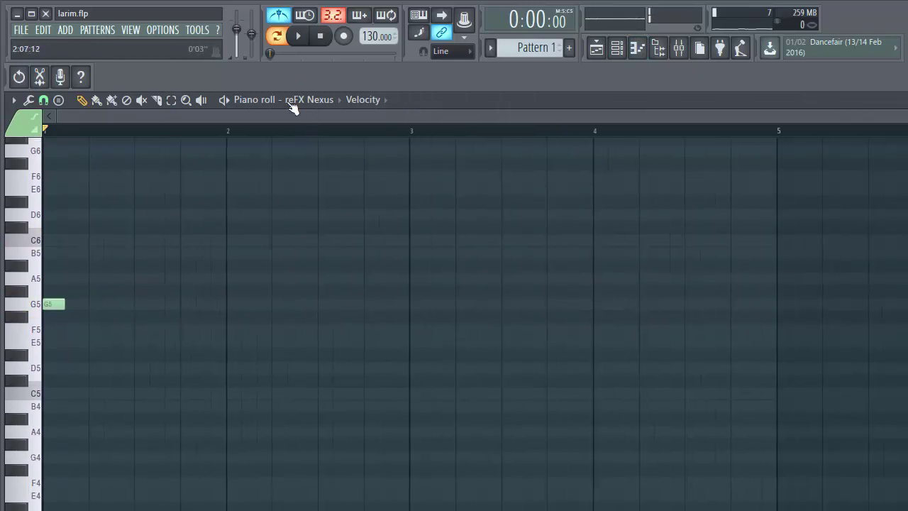
Step: Briefly play the pattern and add C6 on beat 2 and D#6 on beat 3 of bar 1
left_click(301, 37)
left_click(300, 37)
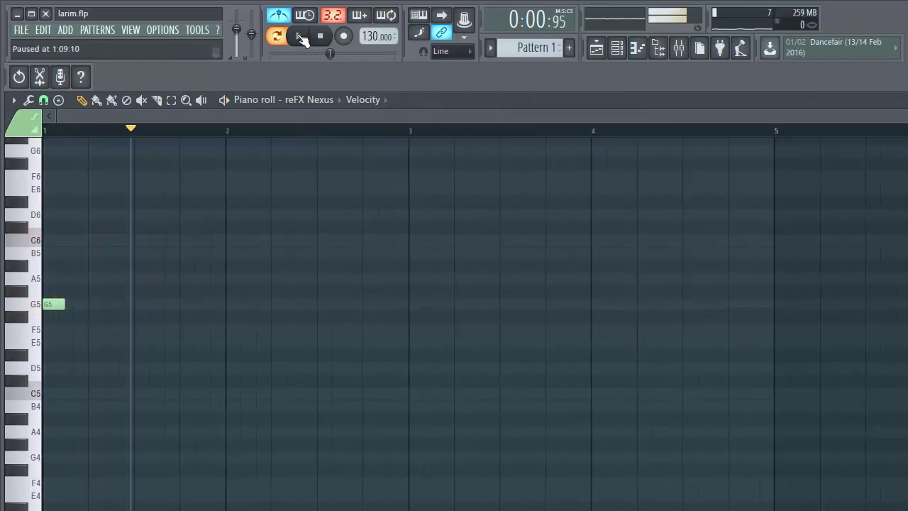
left_click(90, 241)
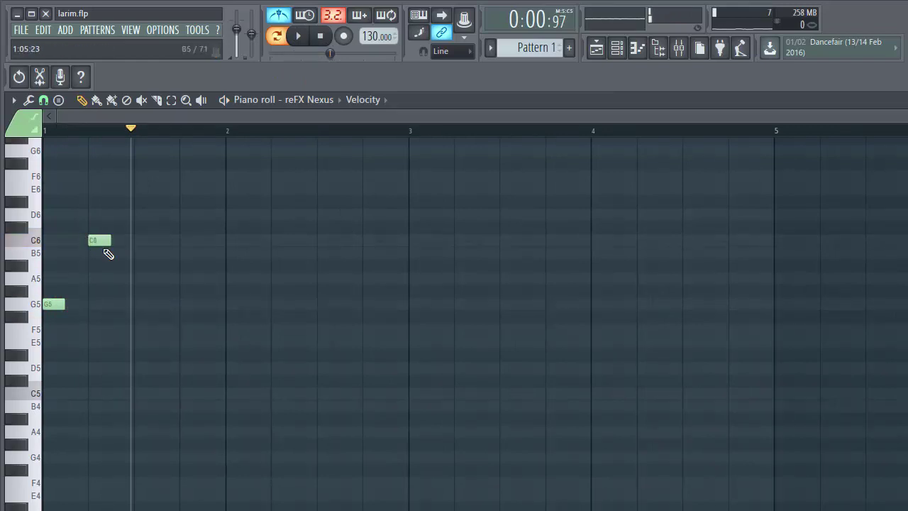
left_click(140, 203)
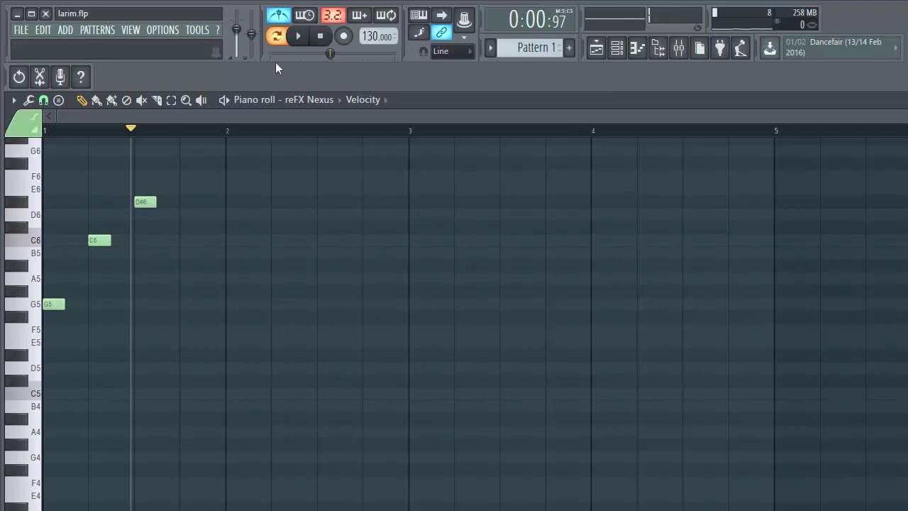
Step: Audition the three notes in bar 1 and lengthen each of them to one full beat
key("space")
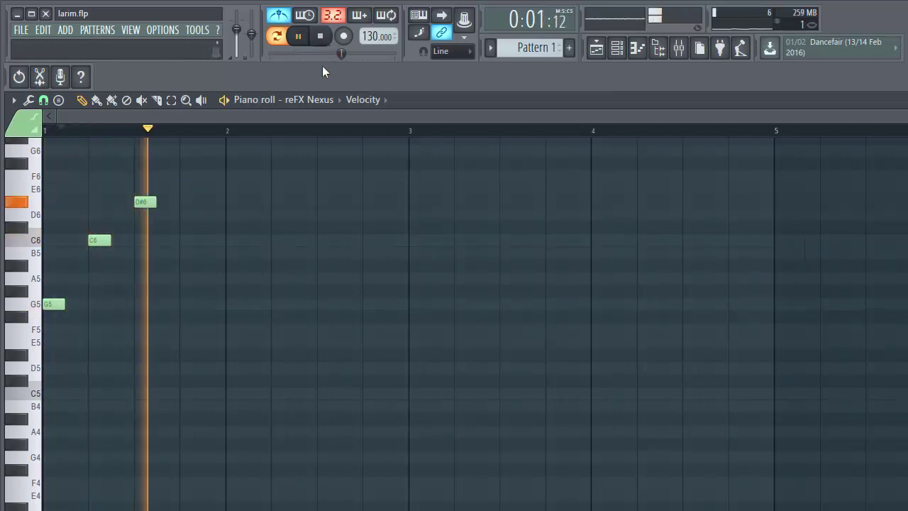
key("space")
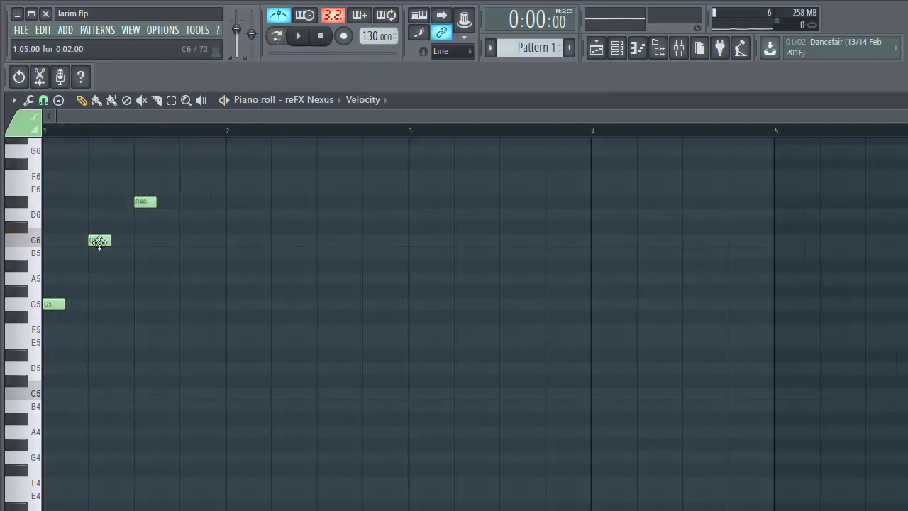
key("space")
key("space")
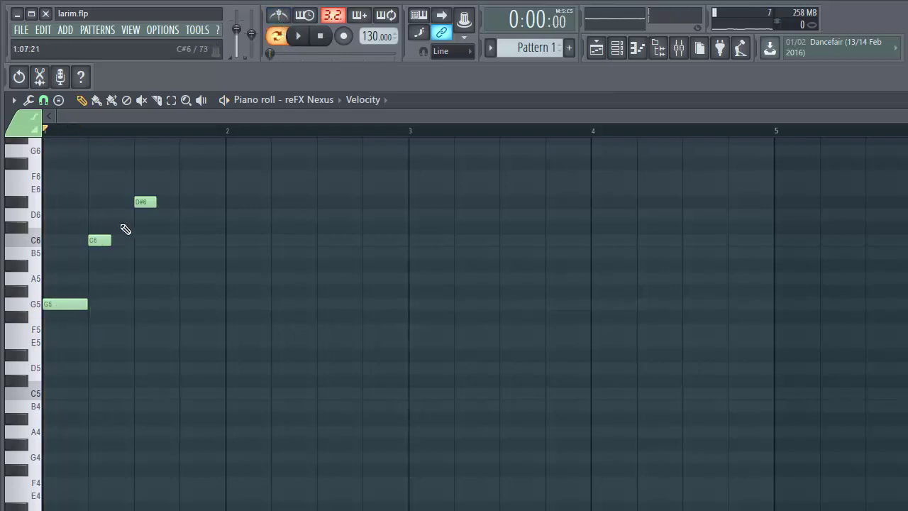
left_click_drag(167, 202, 180, 202)
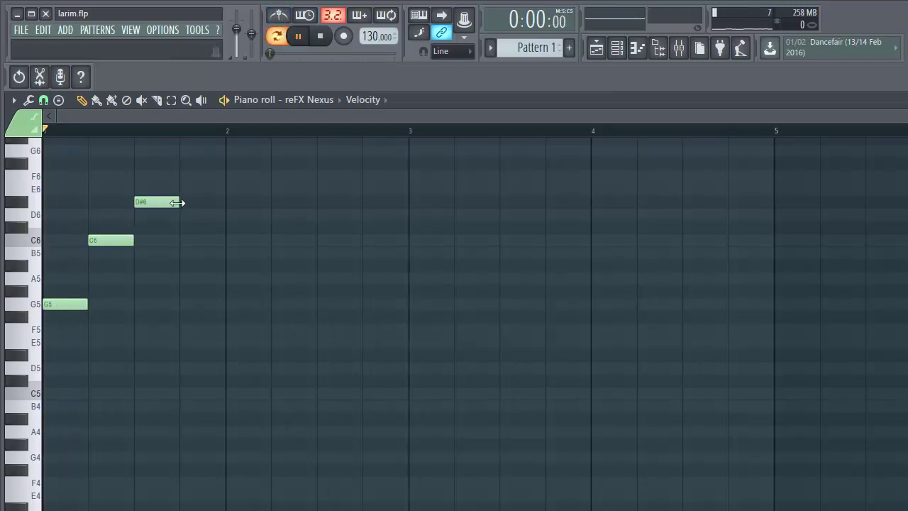
key("space")
key("space")
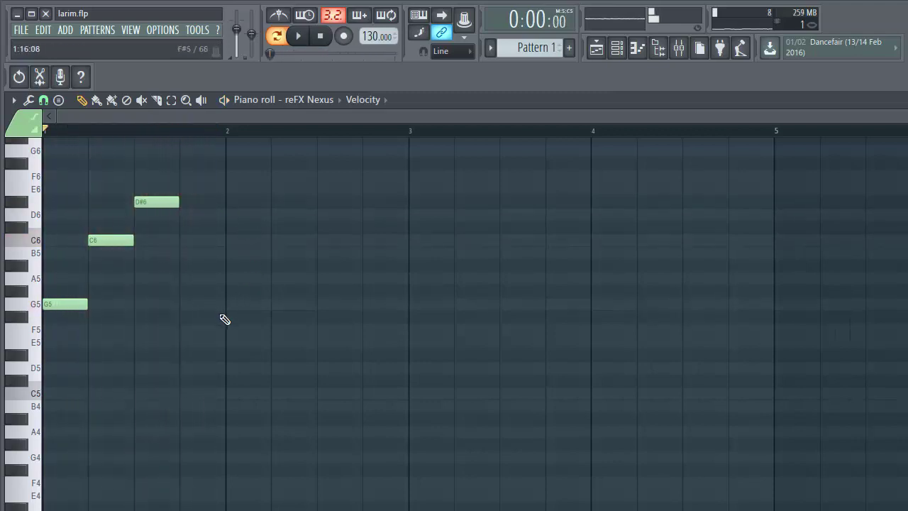
Step: Repeat the one-beat G5, C6 and D#6 notes on the first three beats of bar 2
left_click(229, 304)
left_click(277, 241)
left_click(320, 202)
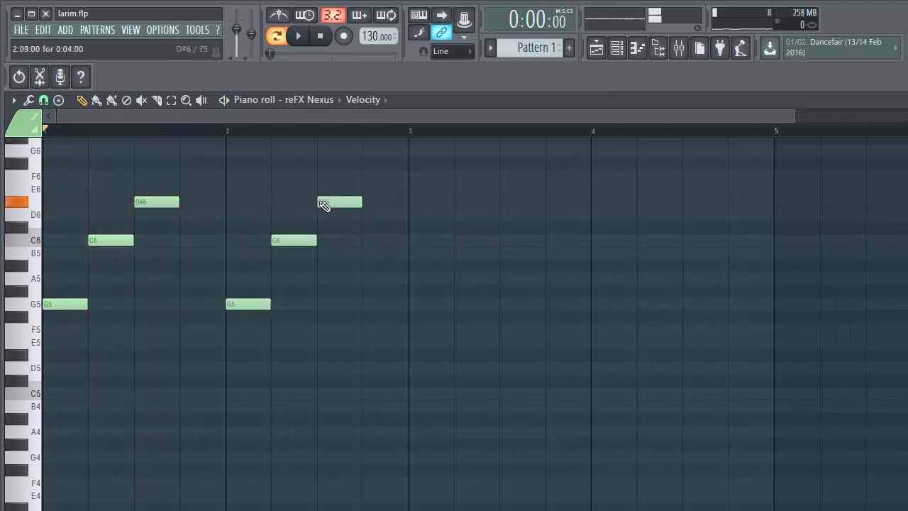
Step: Add one-beat notes on the first three beats: G#5, C6, D#6 in bar 3 and G#5, C6, F6 in bar 4
left_click(415, 291)
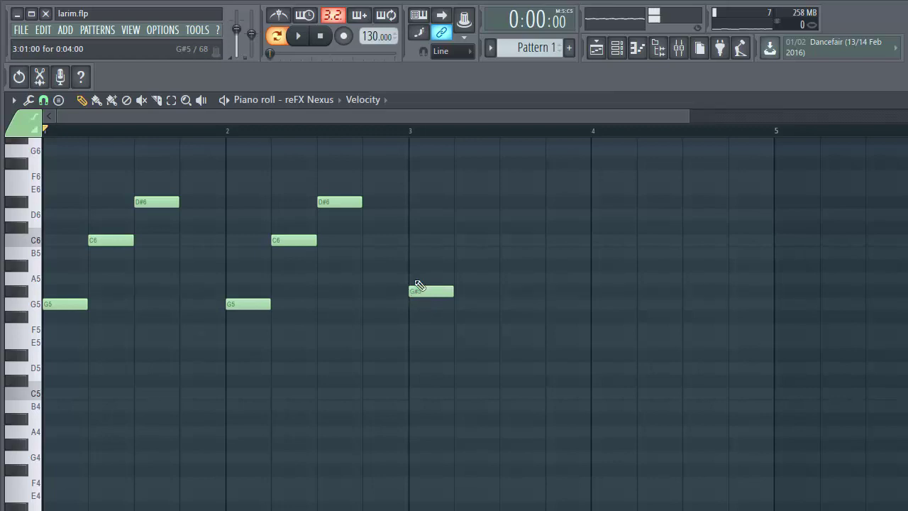
left_click(457, 241)
left_click(504, 202)
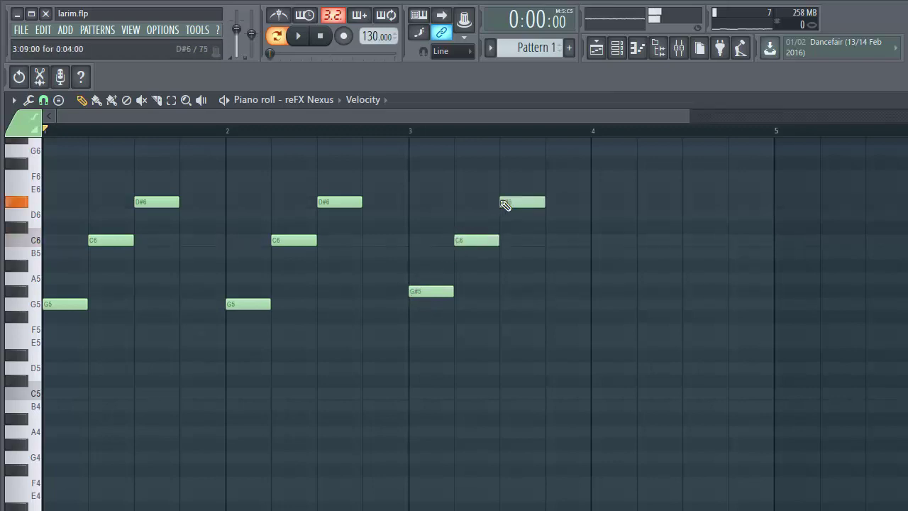
left_click(596, 292)
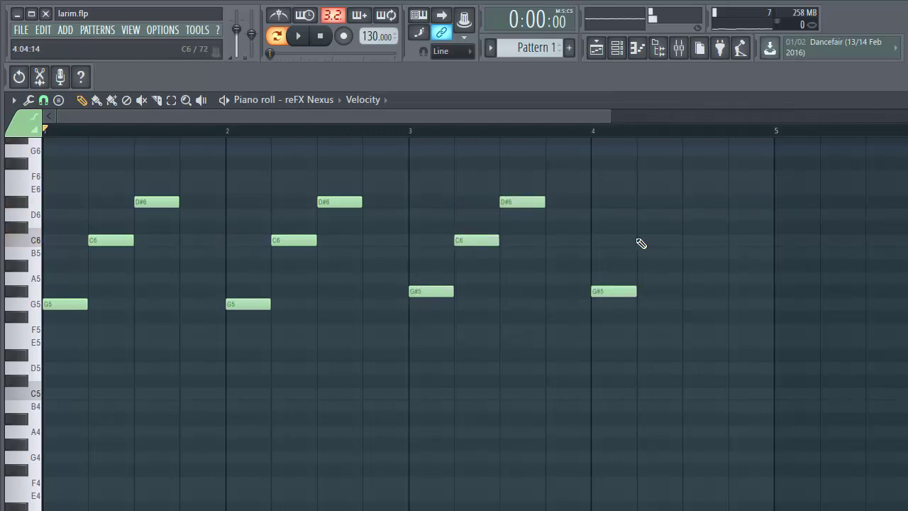
left_click(638, 240)
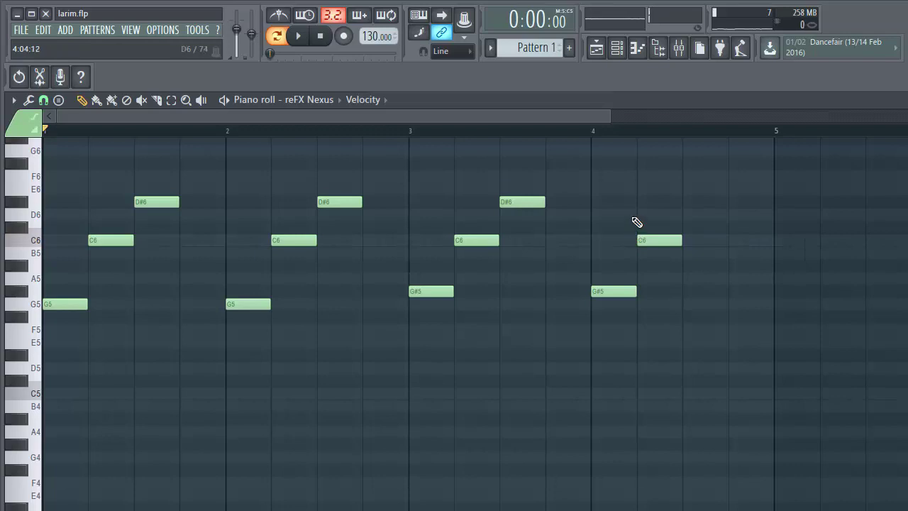
left_click(686, 177)
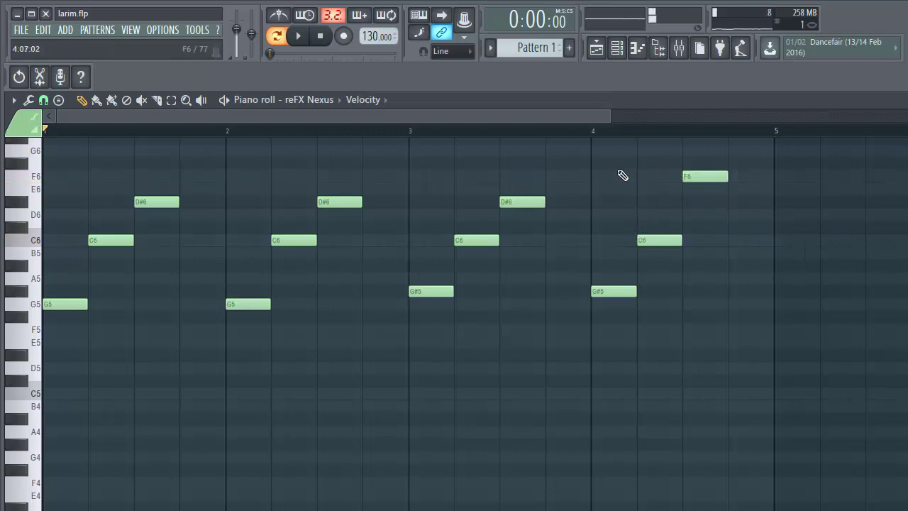
Step: Play back the melody and extend the last note of each of the four bars to the bar's end
key("space")
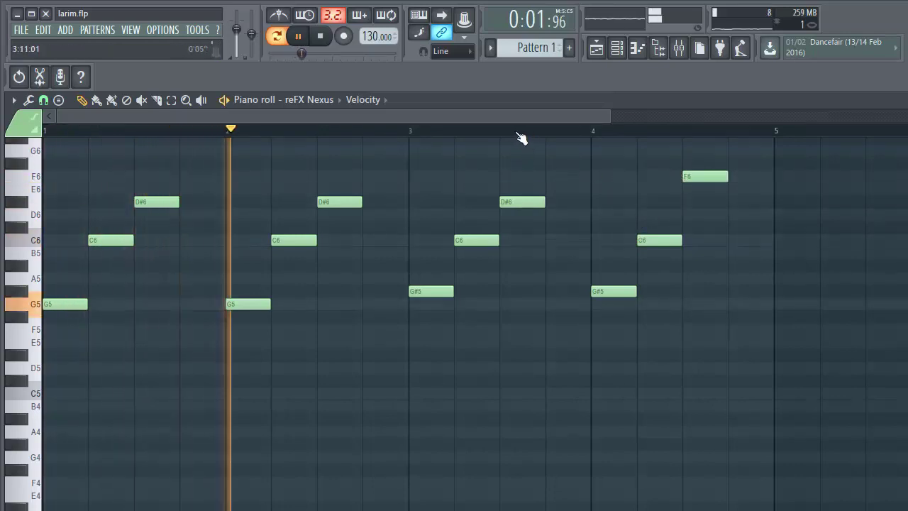
left_click_drag(178, 202, 248, 207)
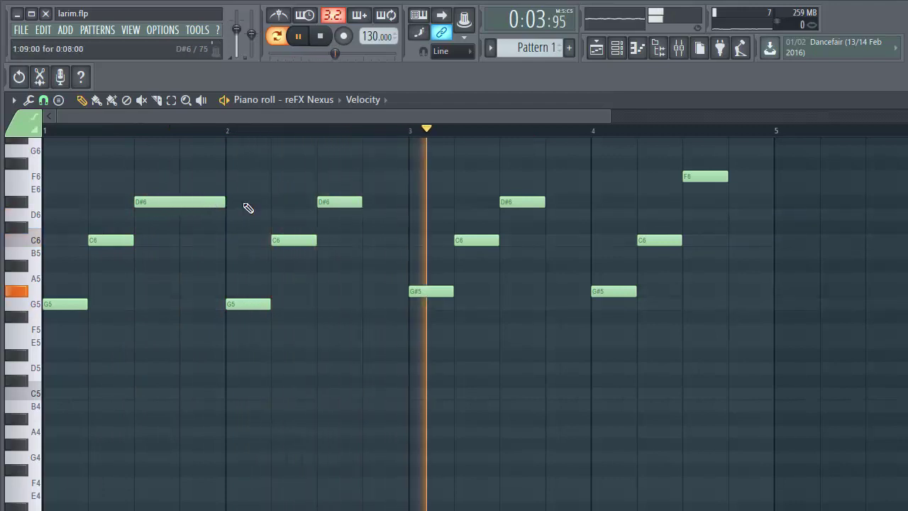
left_click_drag(363, 203, 410, 201)
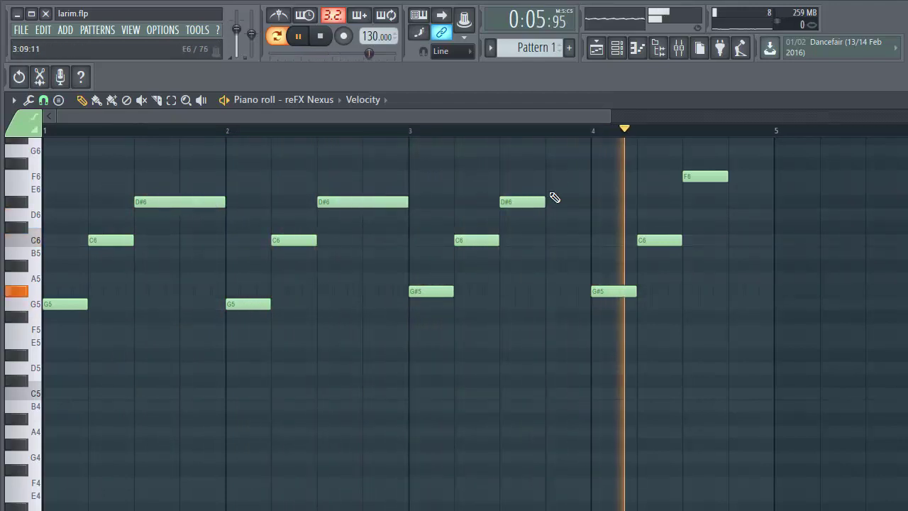
left_click_drag(547, 201, 591, 201)
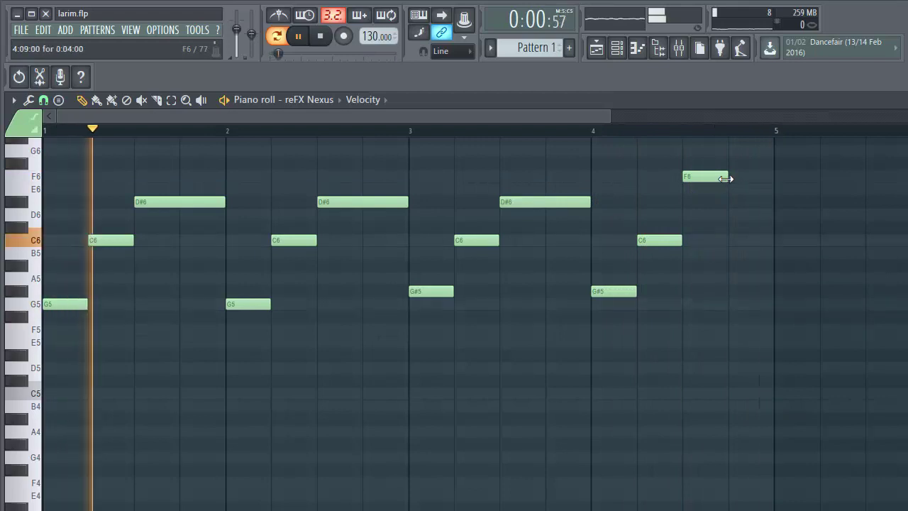
left_click_drag(725, 178, 773, 175)
scroll(709, 132, "down", 3)
key("space")
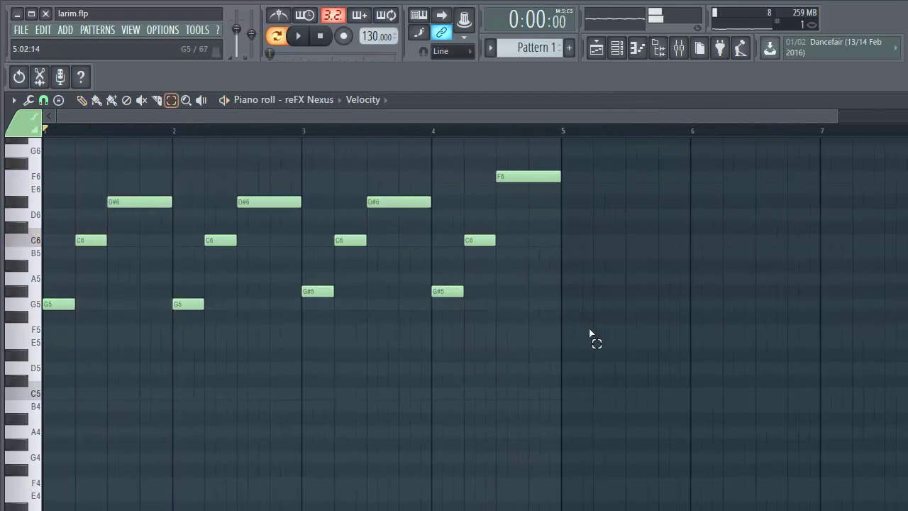
Step: Duplicate the whole four-bar melody and place the copy in bars 5 to 8
left_click_drag(609, 372, 59, 172)
key("ctrl+v")
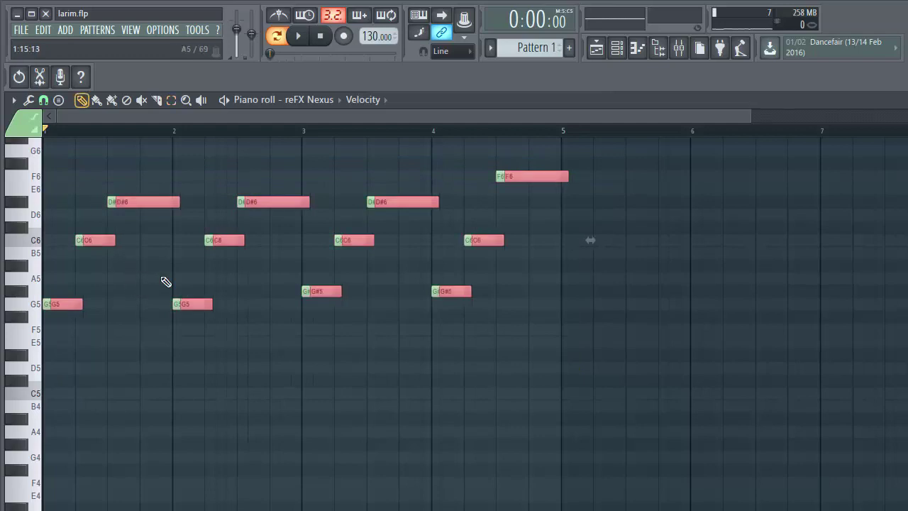
left_click_drag(71, 306, 573, 300)
scroll(553, 138, "down", 3)
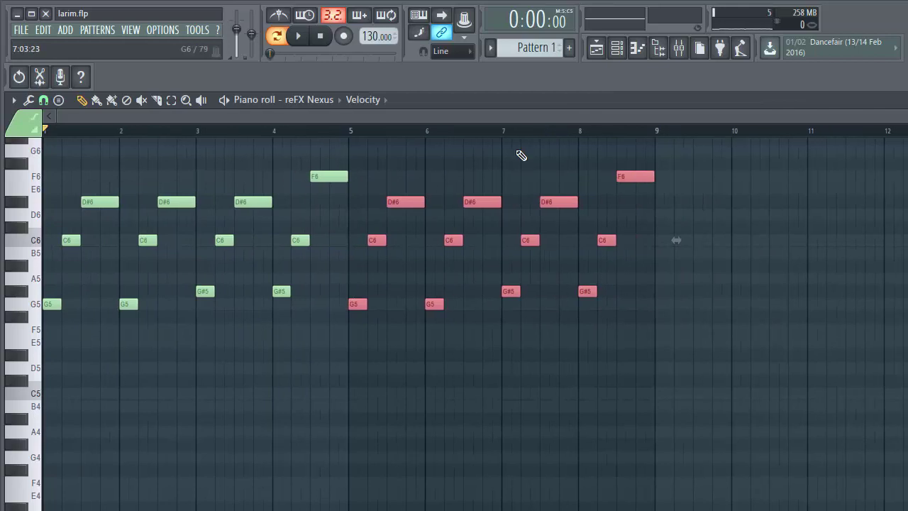
left_click(499, 173, "ctrl")
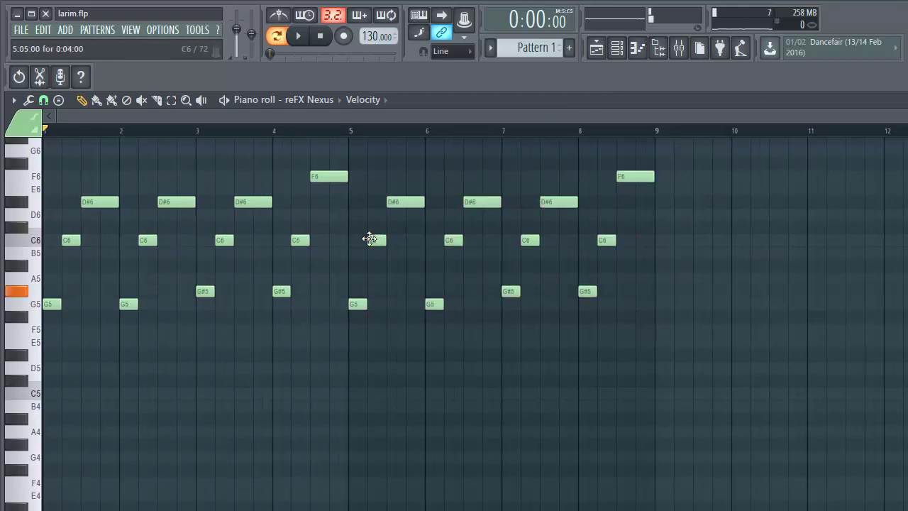
Step: Vary bar 8 with a one-beat G#6 on beat 3 and a one-beat F6 on beat 4, and play back the ending
scroll(614, 244, "up", 1)
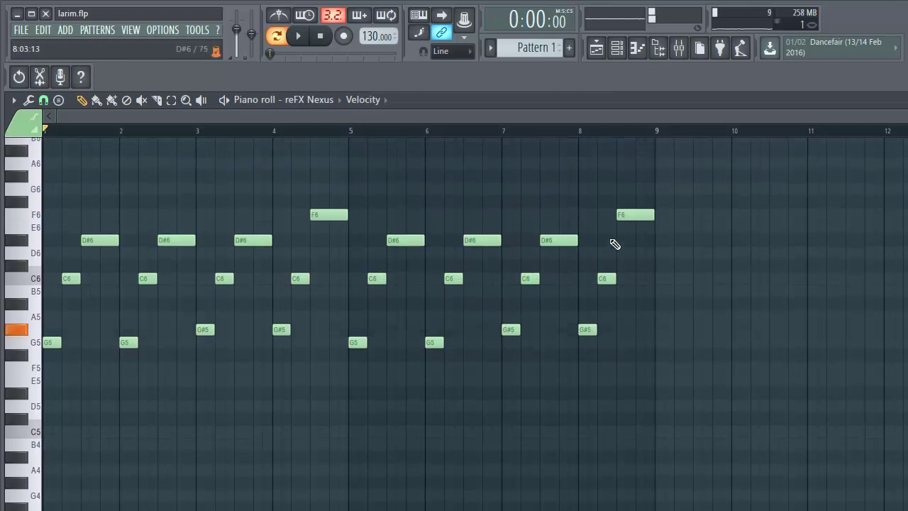
left_click(625, 177)
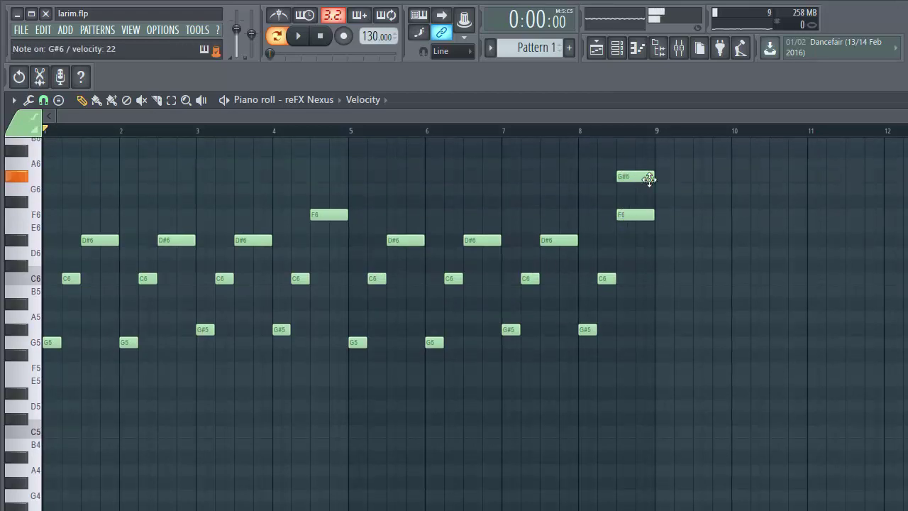
left_click_drag(649, 178, 639, 181)
left_click_drag(630, 214, 652, 215)
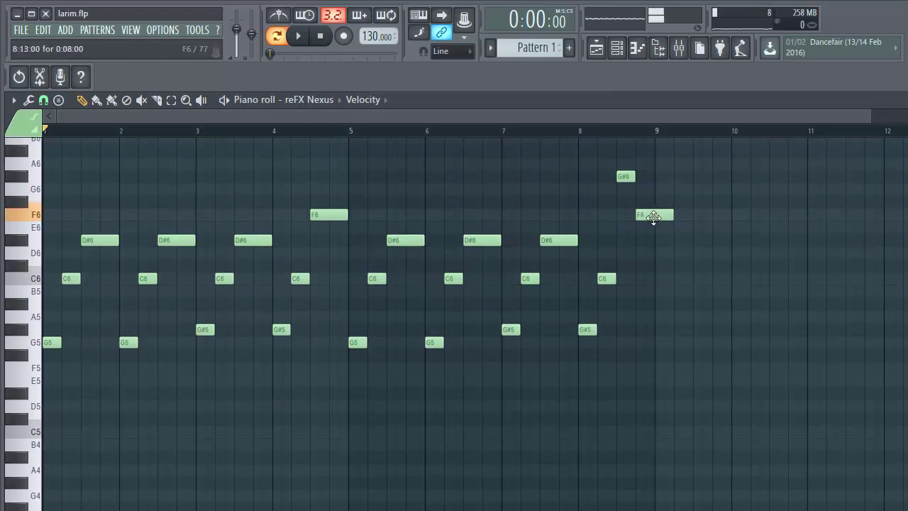
left_click(477, 132)
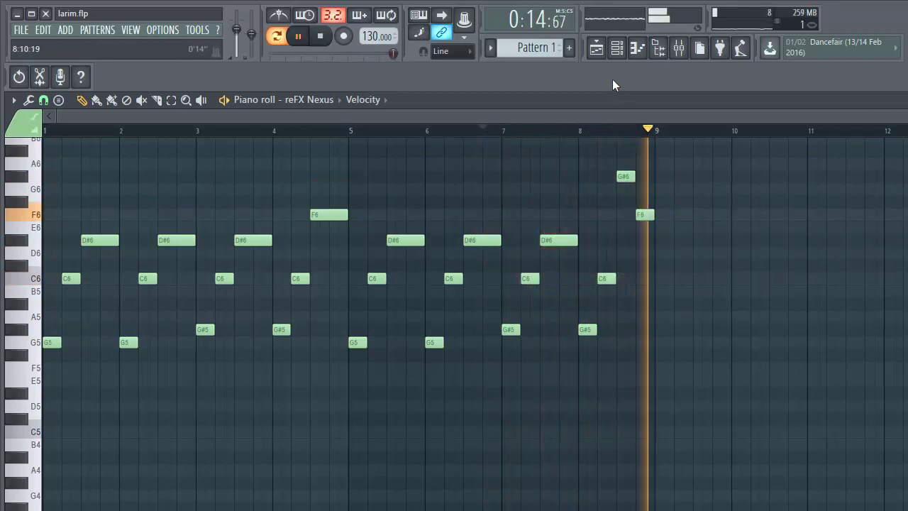
Step: Show the playlist with the channel rack on top of it
left_click(596, 47)
left_click(616, 47)
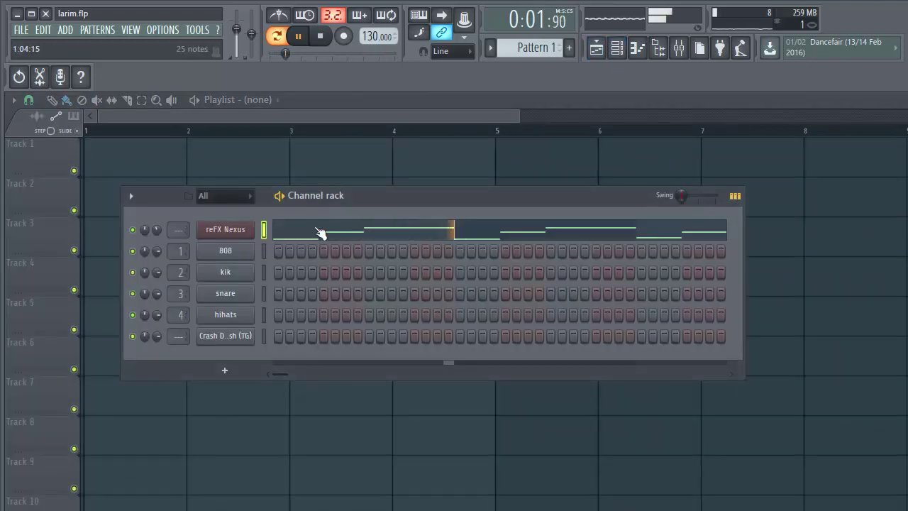
Step: Rename the reFX Nexus channel that holds the melody to "violon"
right_click(246, 232)
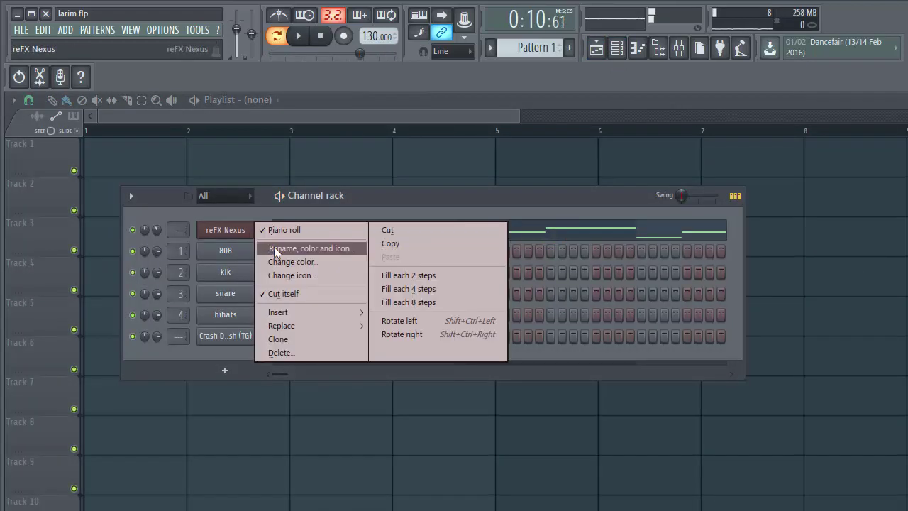
left_click(275, 248)
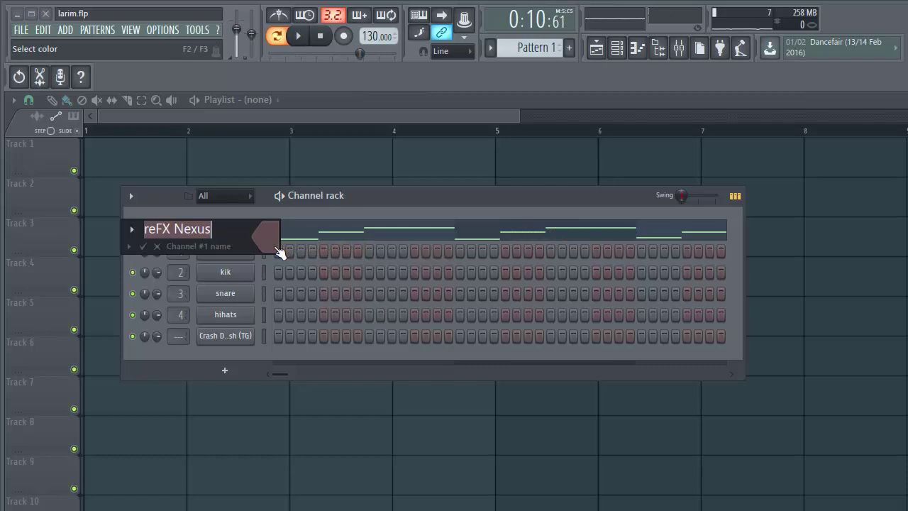
type("violon")
key("Return")
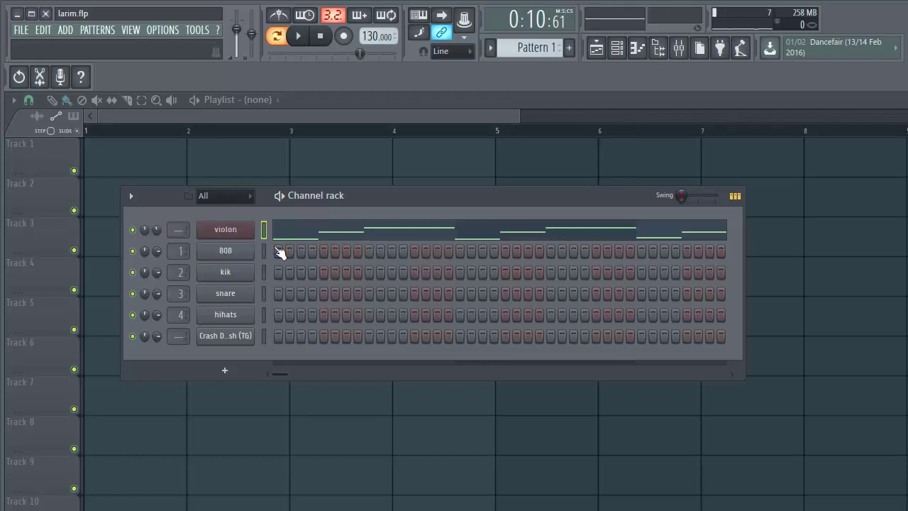
Step: Insert a second reFX Nexus channel below the violin and load the Piano preset PN Arena Ambience
right_click(245, 256)
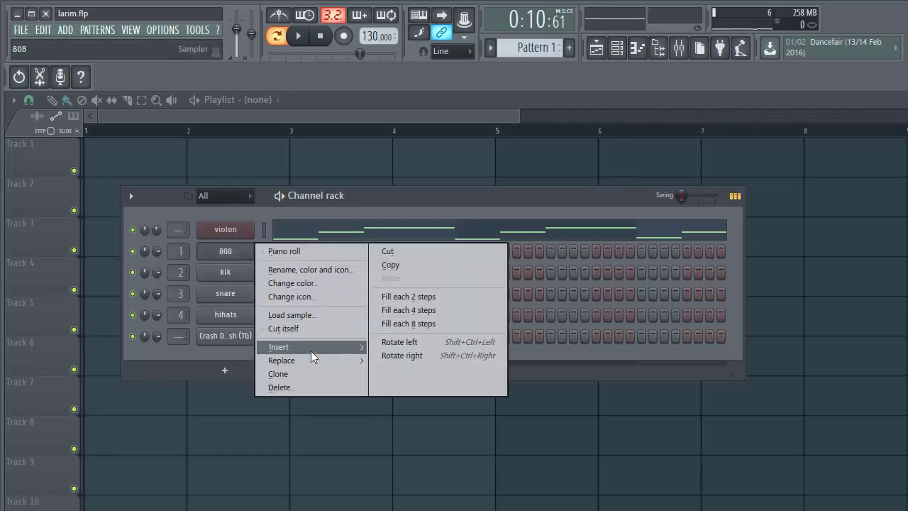
mouse_move(311, 350)
left_click(429, 90)
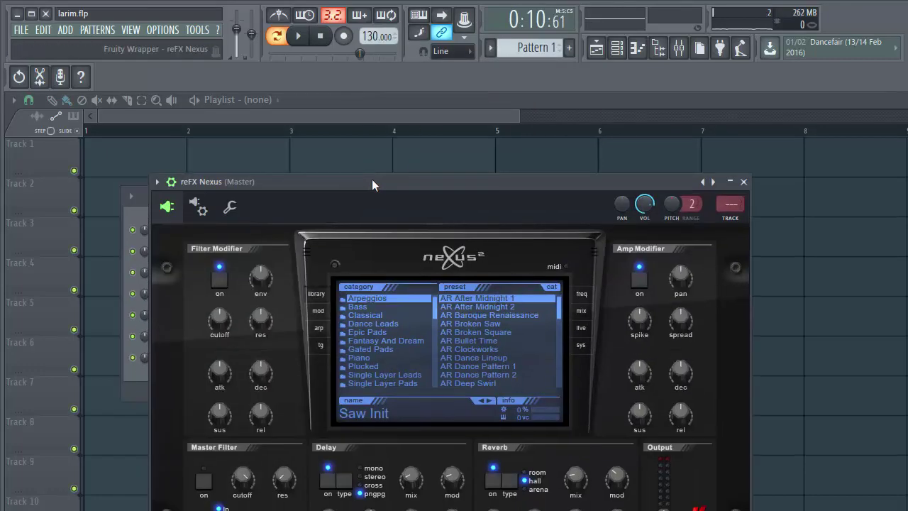
left_click(371, 359)
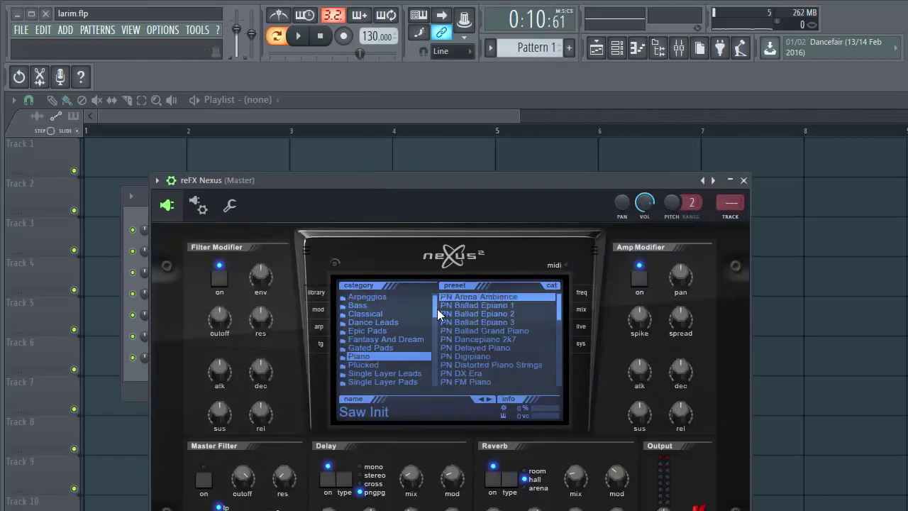
left_click(482, 298)
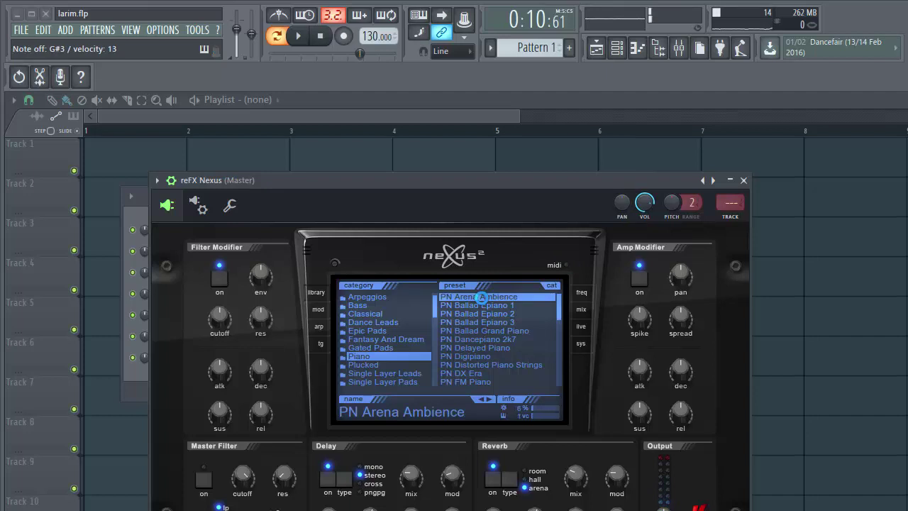
Step: Play back the violin melody while trying out the piano sound, and stop the playback
left_click(298, 35)
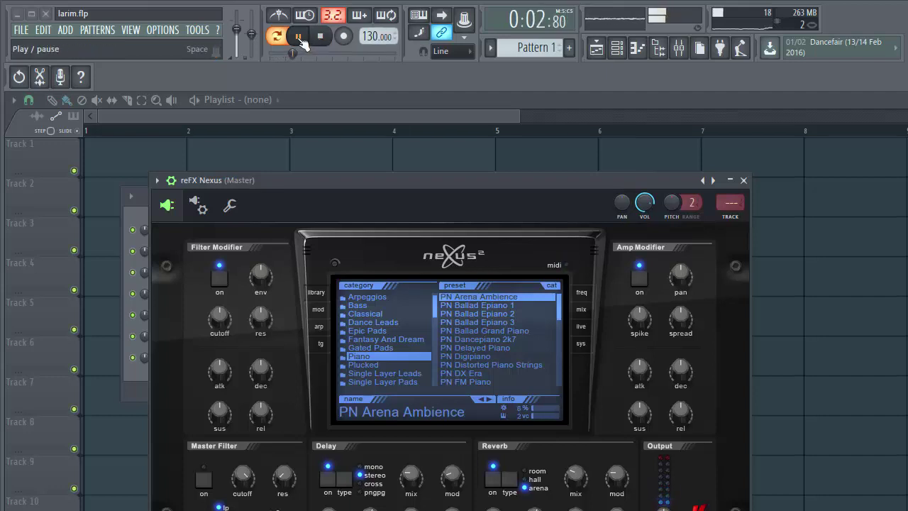
left_click(301, 38)
left_click(597, 53)
left_click(596, 52)
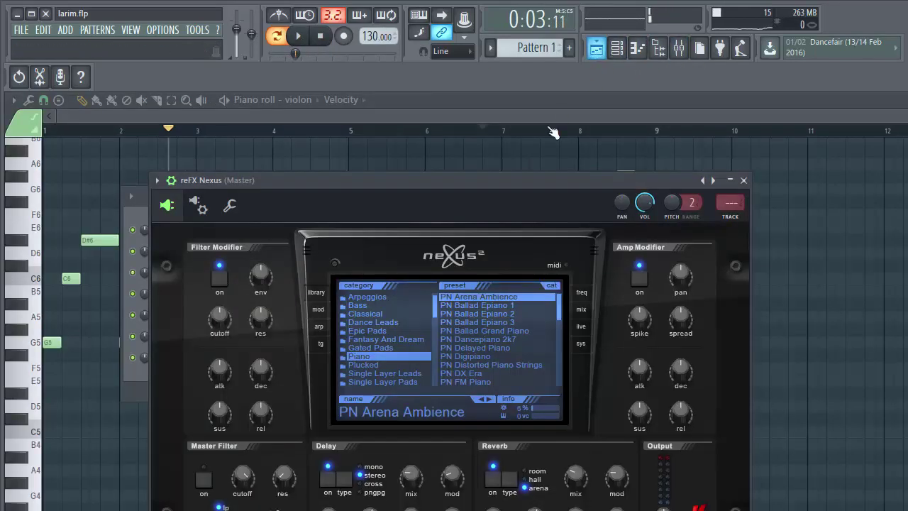
Step: In the new Nexus channel's piano roll, draw a G3 note from bar 1 to about the end of bar 2
left_click_drag(606, 183, 637, 322)
right_click(270, 253)
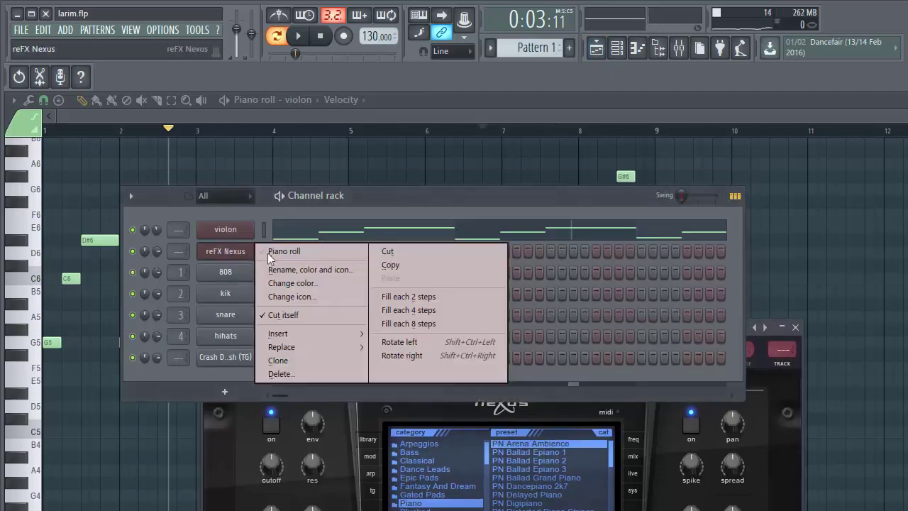
left_click(282, 251)
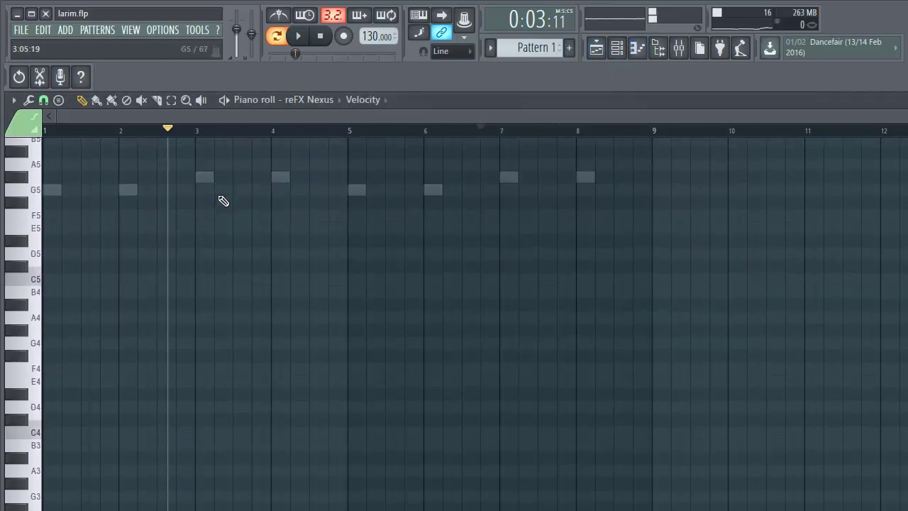
scroll(217, 227, "down", 3)
left_click(55, 381)
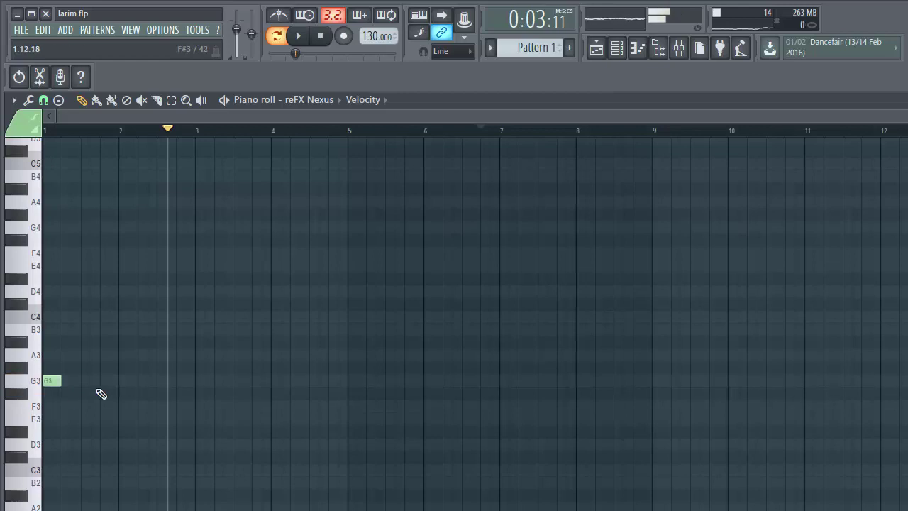
left_click_drag(55, 383, 195, 385)
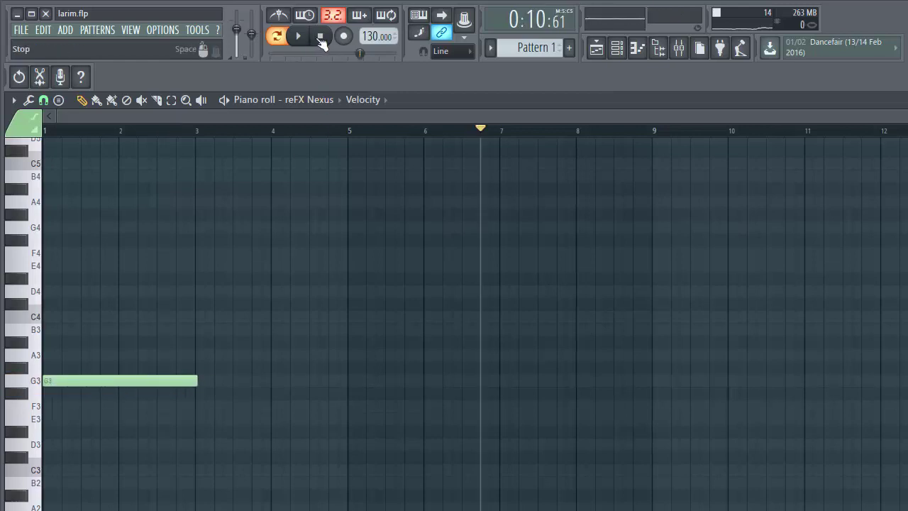
Step: Reset playback to the start, reopen the piano channel's Nexus plugin from the channel rack, and play back the pattern
left_click(320, 36)
left_click(601, 52)
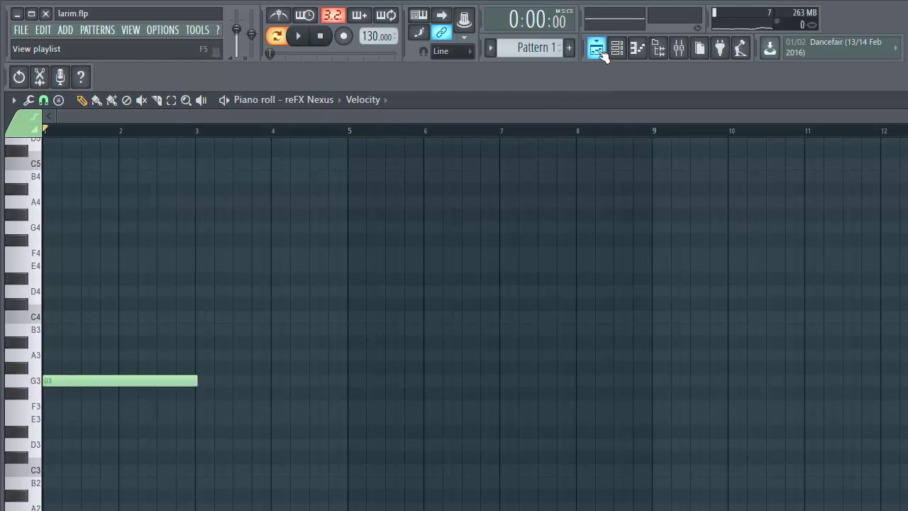
left_click(601, 52)
left_click(617, 50)
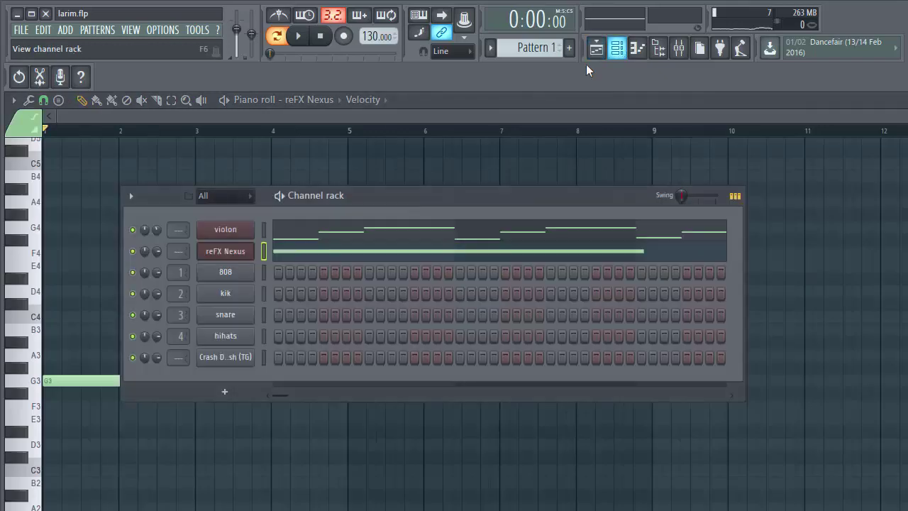
left_click(232, 254)
left_click_drag(381, 329, 358, 161)
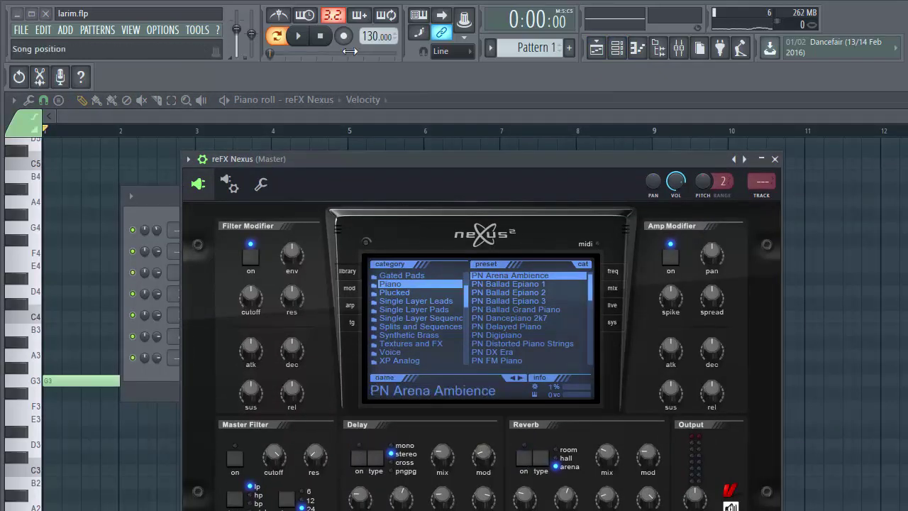
key("space")
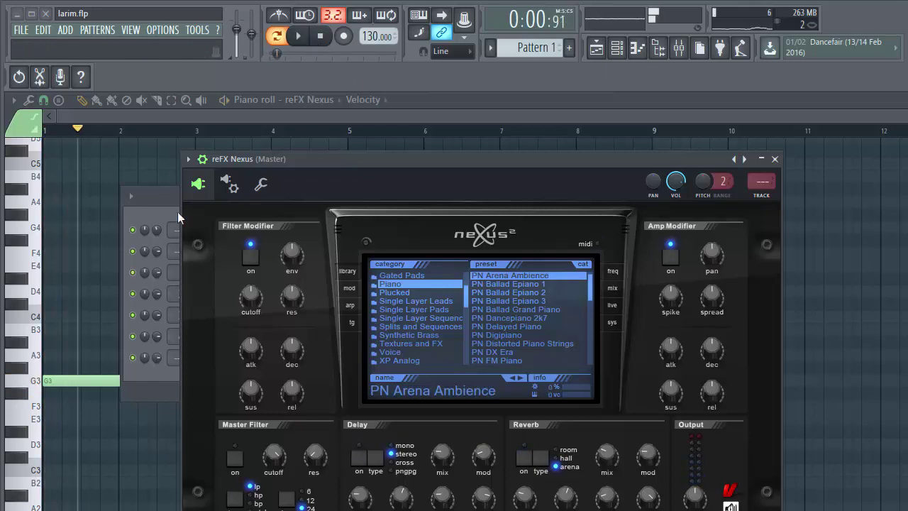
Step: Lower the volume of the piano Nexus channel slightly and play back the pattern from the start
left_click(160, 214)
left_click_drag(157, 251, 156, 253)
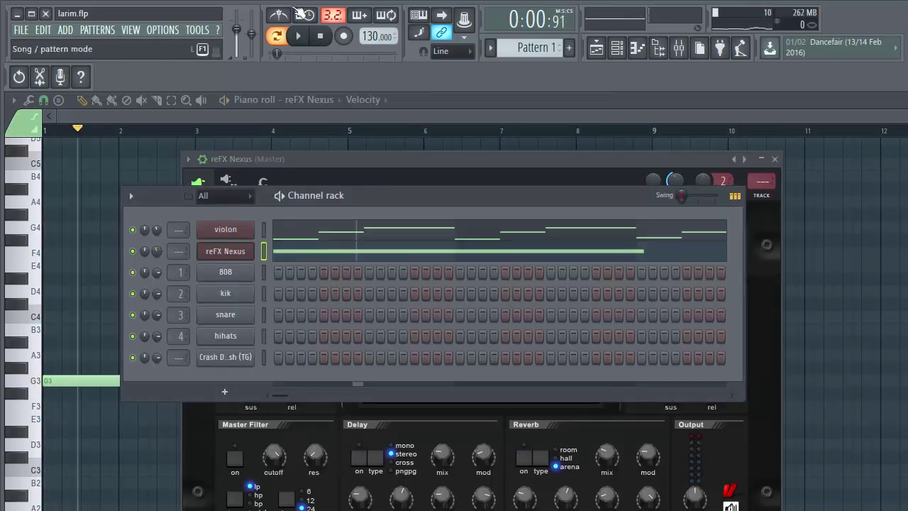
left_click(323, 38)
left_click(303, 39)
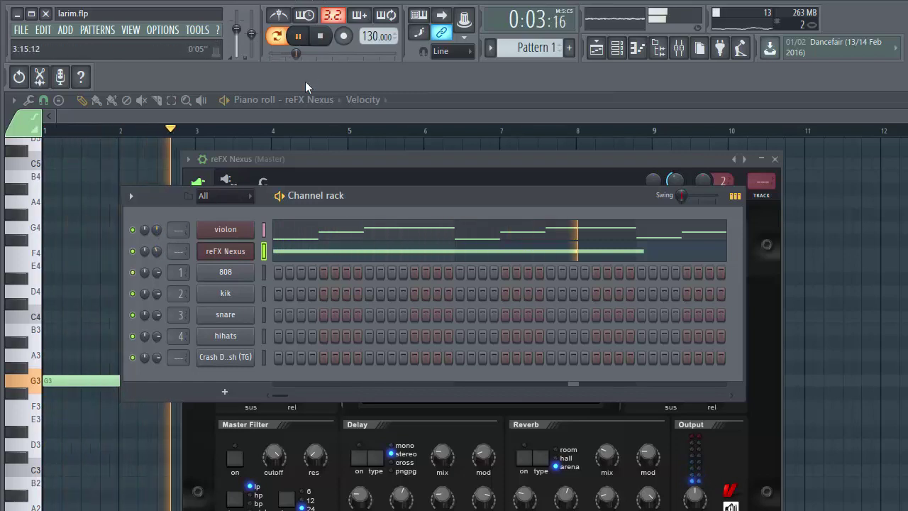
left_click(301, 38)
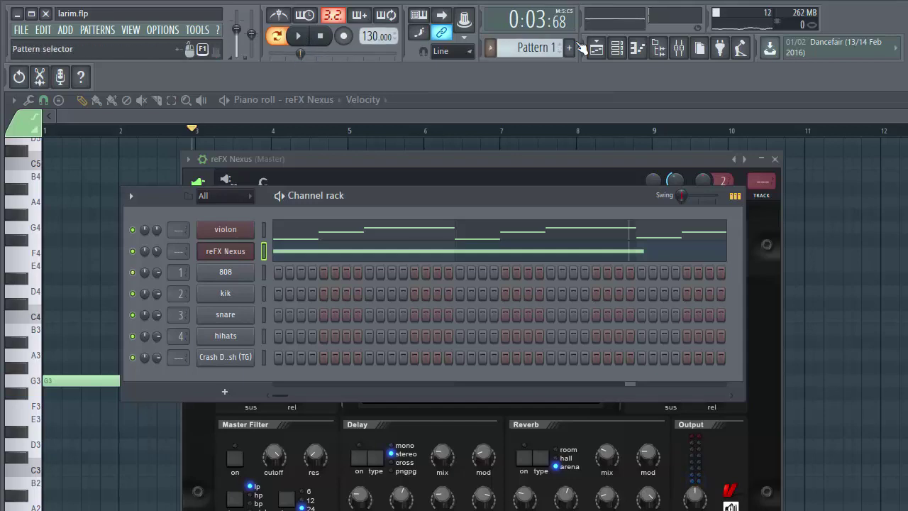
Step: In the piano channel's piano roll, add a C4 at bar 3 and a G#3 at bar 4, and trim the G3 to exactly two bars
left_click(596, 48)
left_click(616, 48)
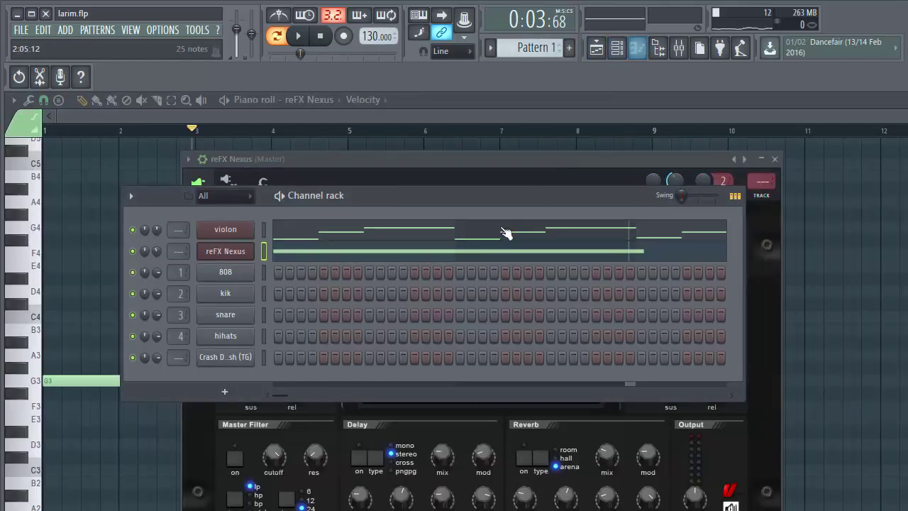
left_click(494, 256)
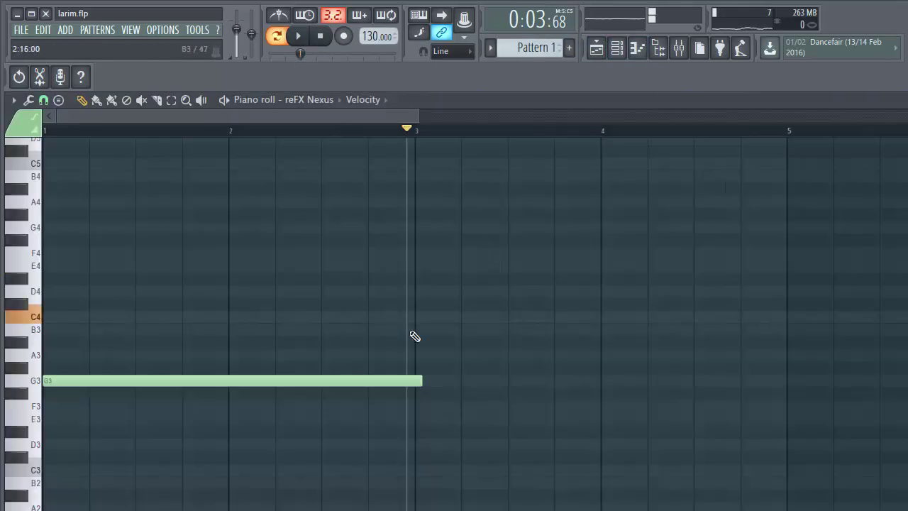
left_click(417, 316)
left_click(409, 384)
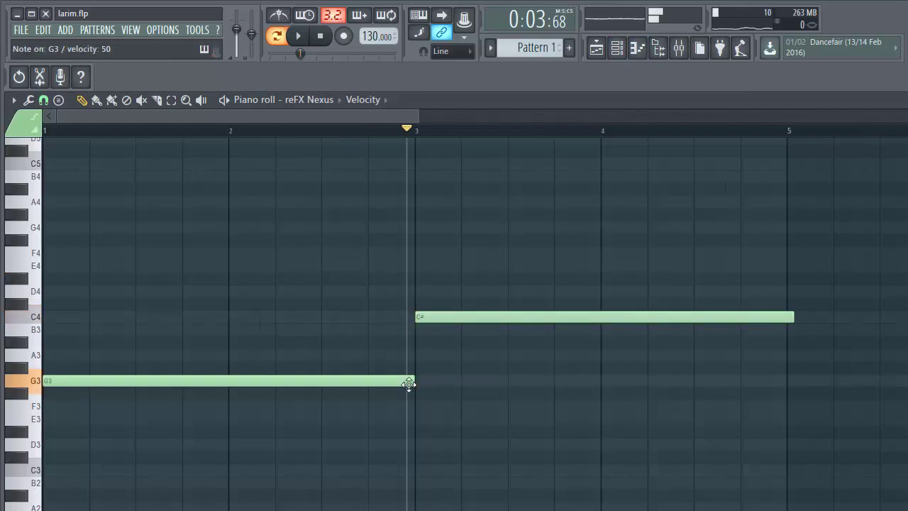
left_click(603, 369)
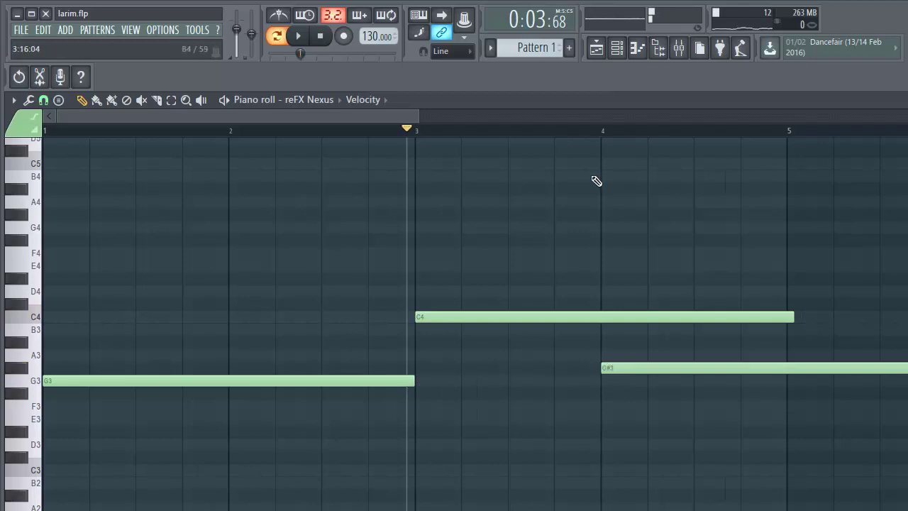
Step: Shorten the C4 in bar 3 and the G#3 in bar 4 to one bar each, and play back the part
scroll(625, 143, "down", 3, "ctrl")
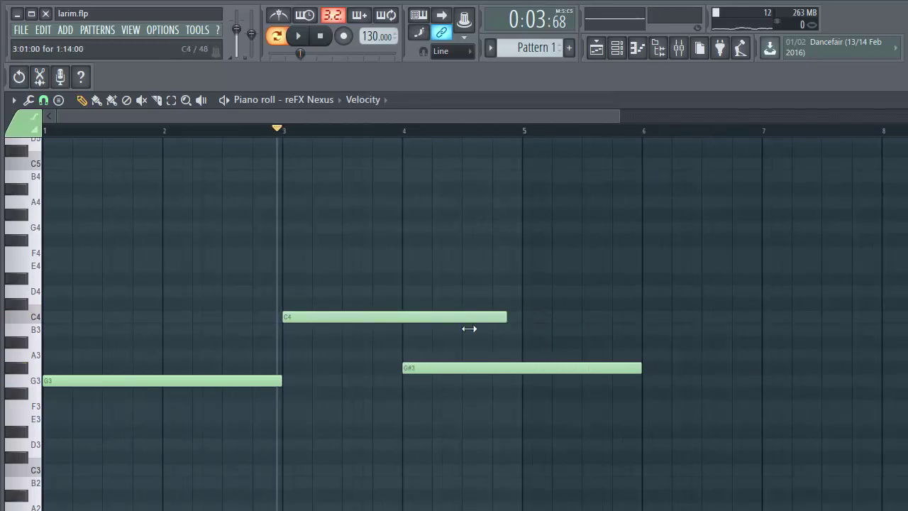
left_click_drag(469, 328, 397, 328)
key("space")
left_click(658, 367)
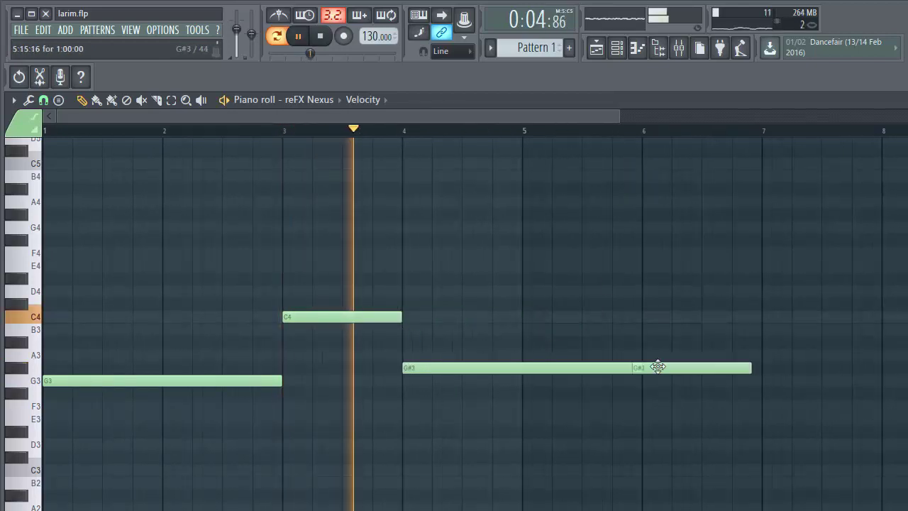
right_click(659, 368)
left_click_drag(633, 368, 519, 375)
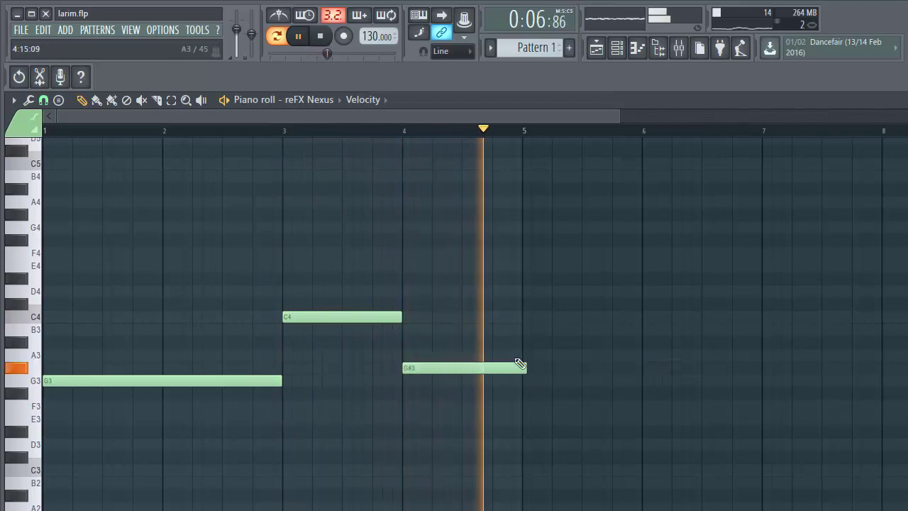
key("space")
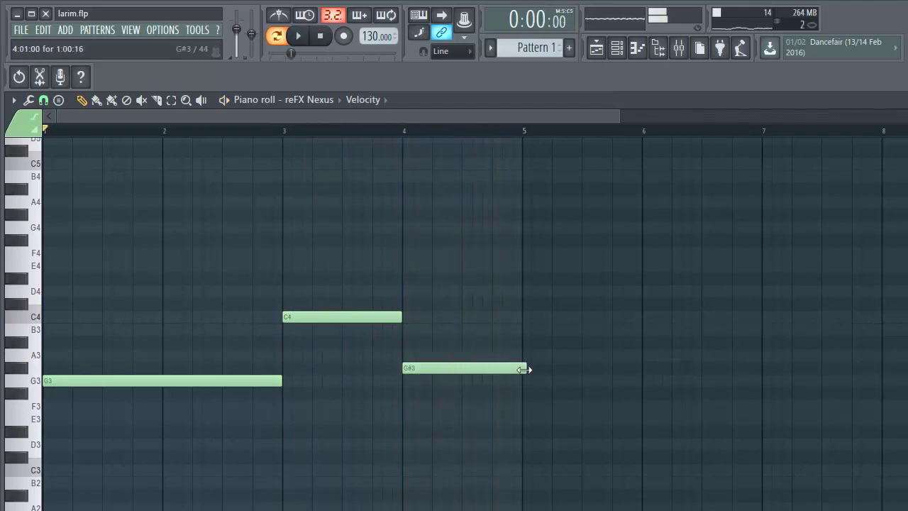
left_click(301, 37)
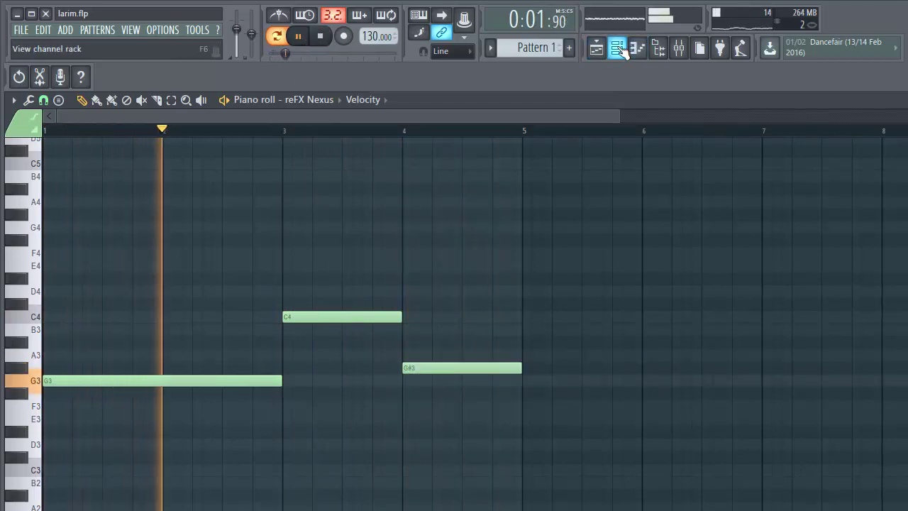
Step: Duplicate the whole four-bar piano part and place the copy in bars 5 to 8
scroll(523, 139, "down", 2)
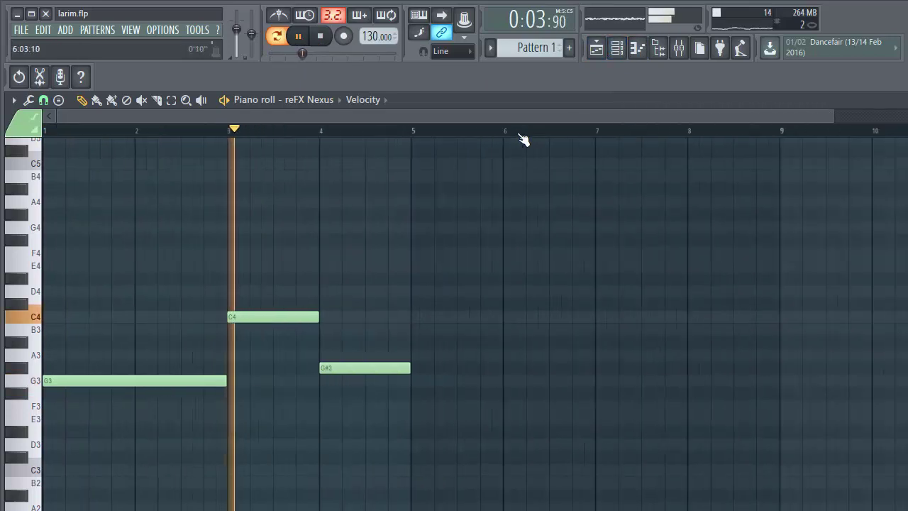
scroll(523, 139, "down", 2)
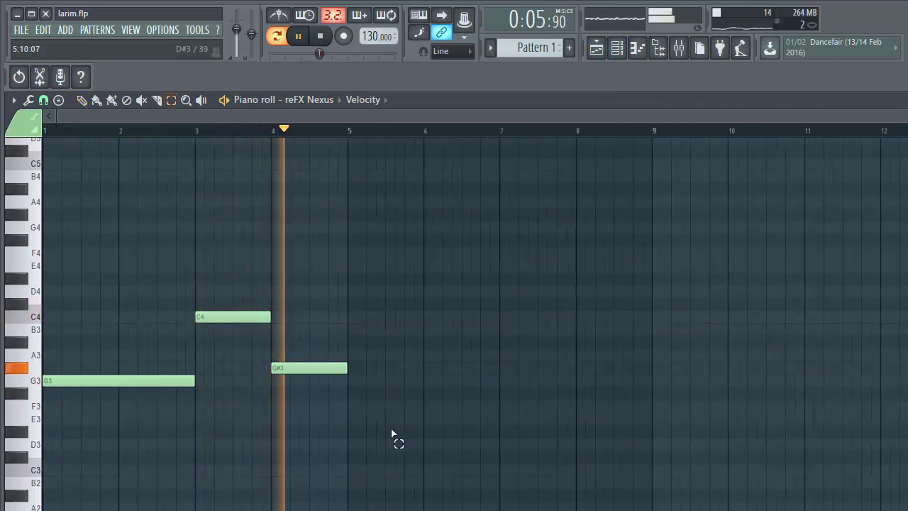
left_click_drag(391, 432, 38, 279)
key("space")
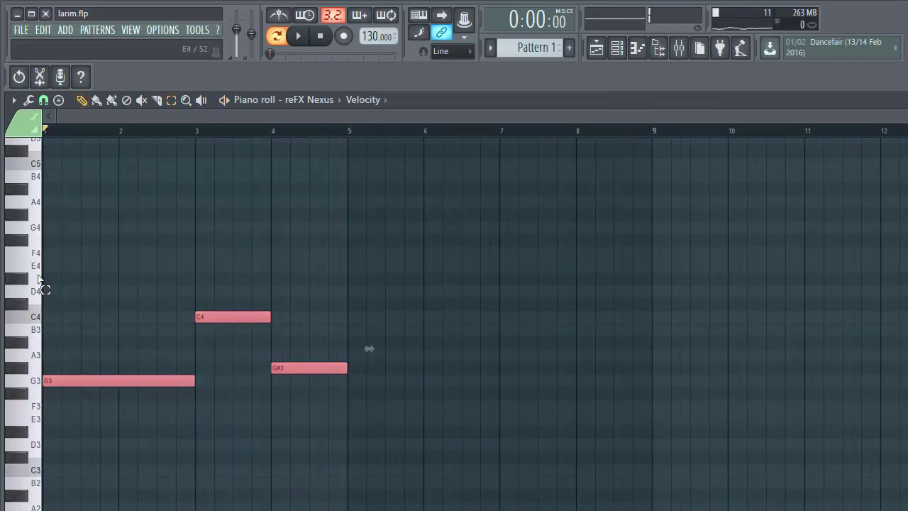
key("ctrl+v")
left_click_drag(131, 384, 434, 377)
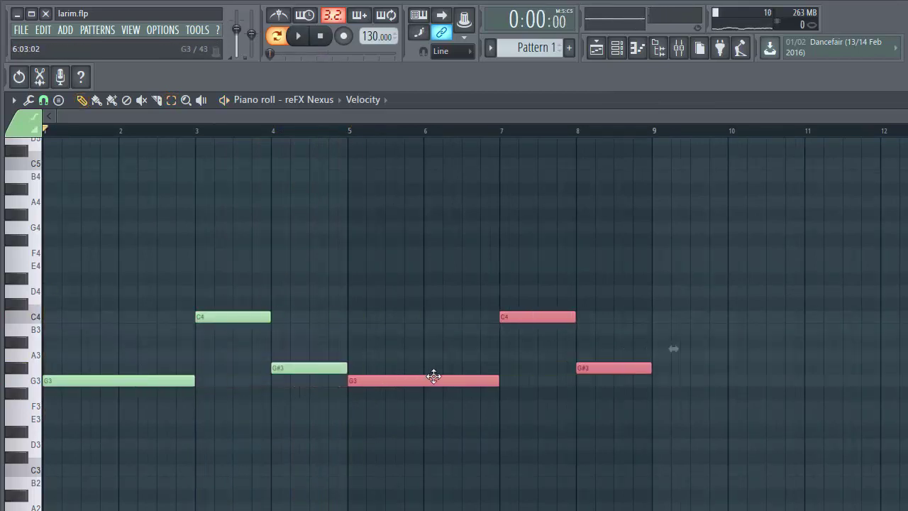
Step: Add a half-bar D#4 in the second half of bar 8, shorten that bar's G#3 to half a bar, and play back the ending
left_click(540, 405)
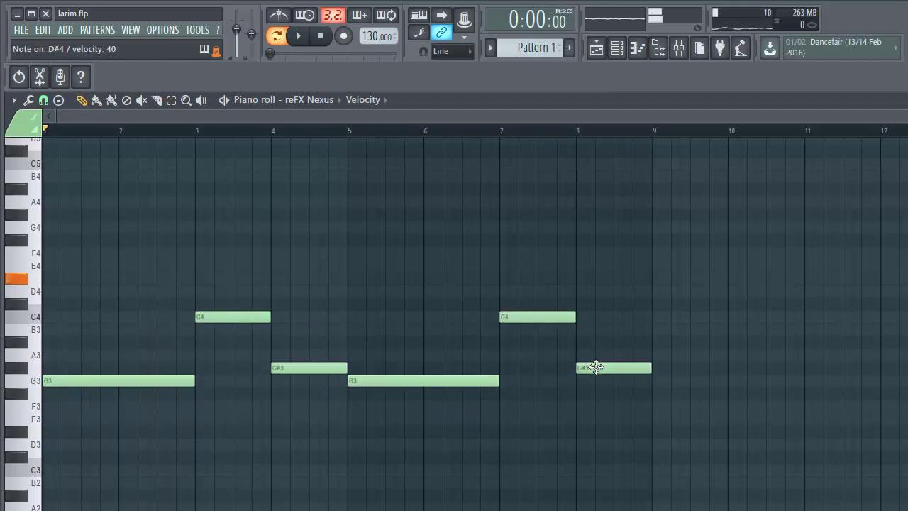
left_click(611, 279)
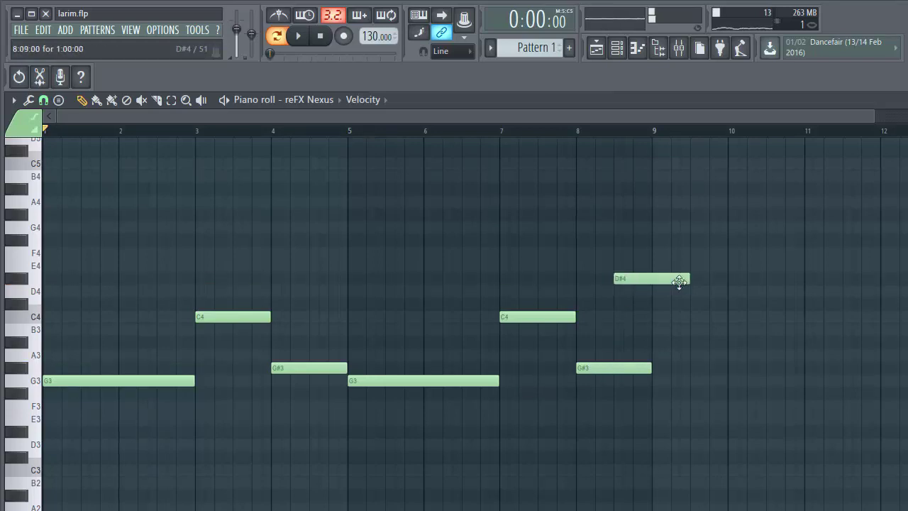
key("space")
left_click_drag(650, 369, 611, 372)
left_click(420, 130)
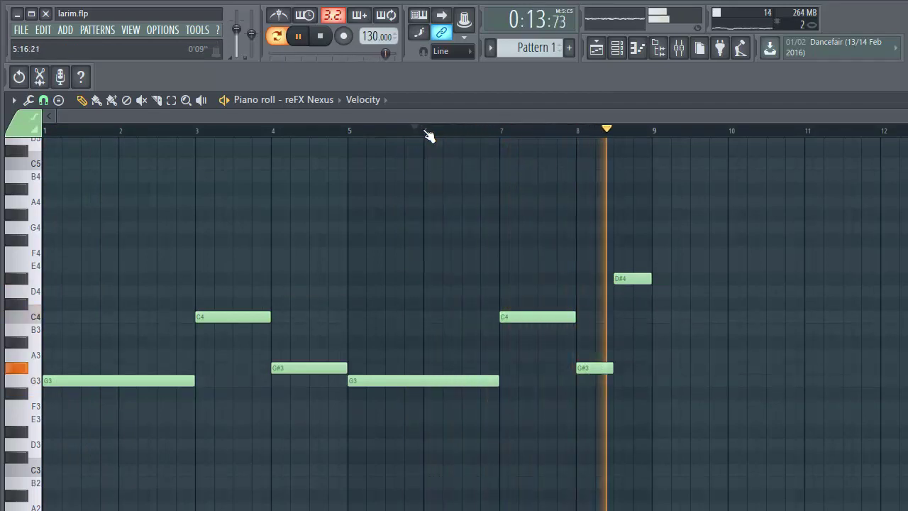
left_click(596, 50)
left_click(619, 48)
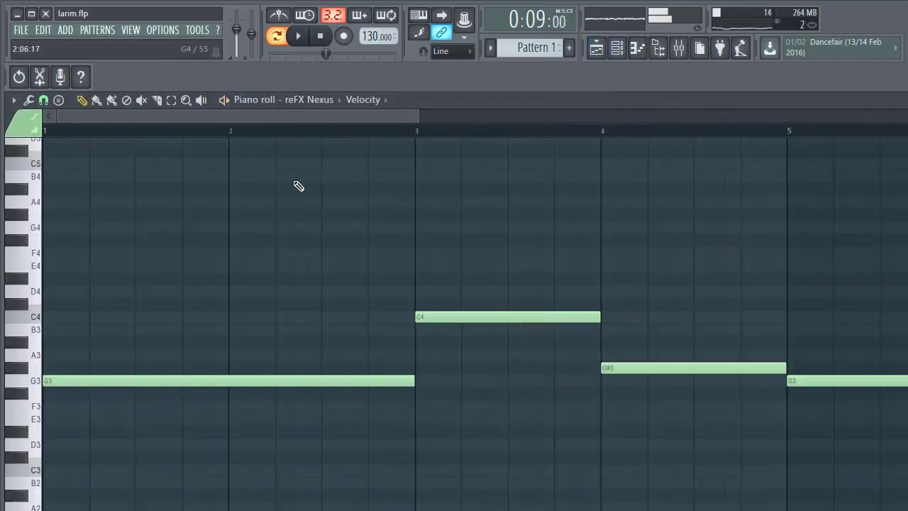
Step: Transpose the whole piano part down one octave and play it back from the start
scroll(315, 136, "down", 3)
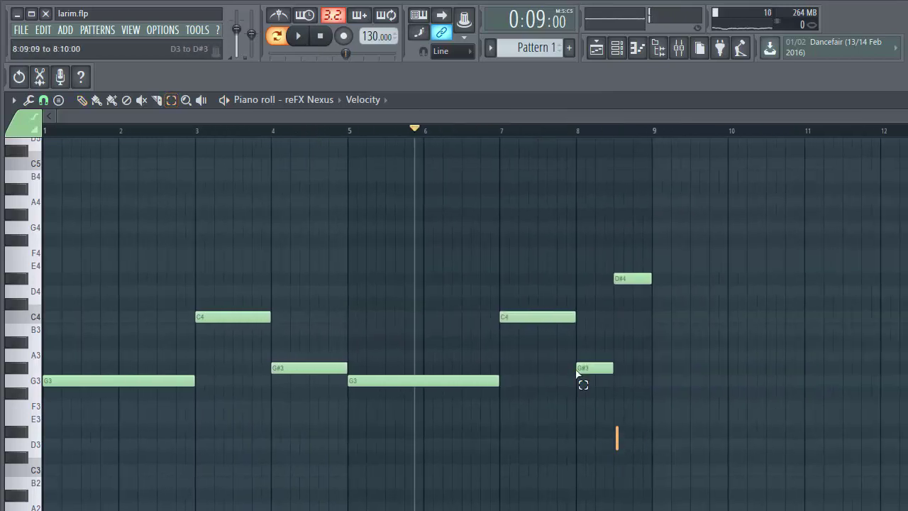
left_click_drag(651, 453, 117, 211)
scroll(212, 312, "down", 5)
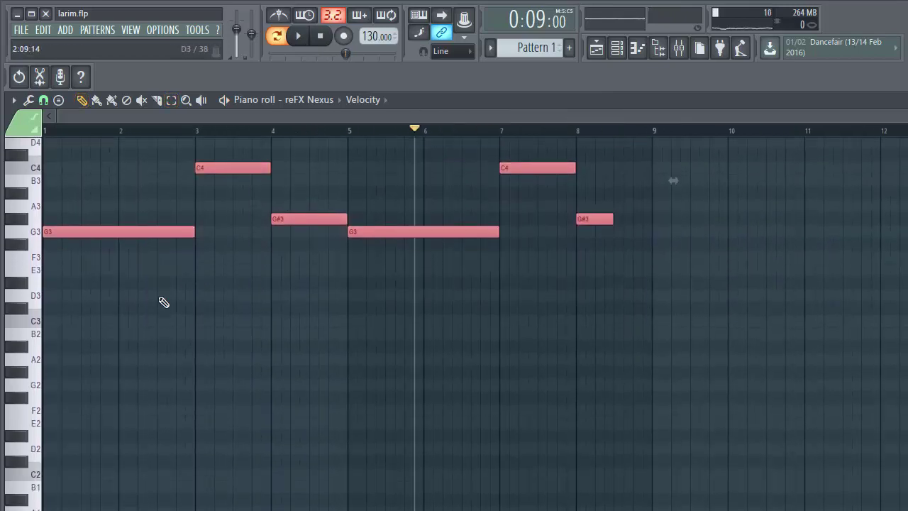
left_click_drag(73, 189, 26, 348)
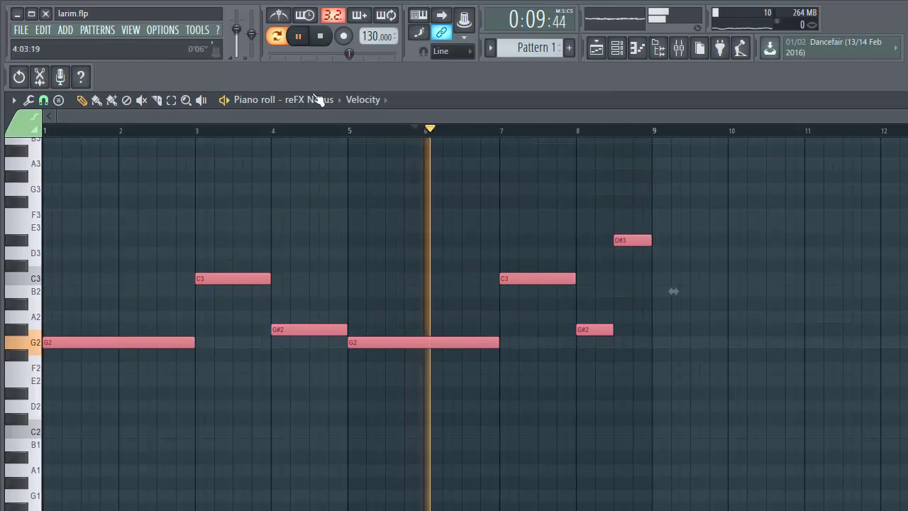
left_click(322, 37)
key("space")
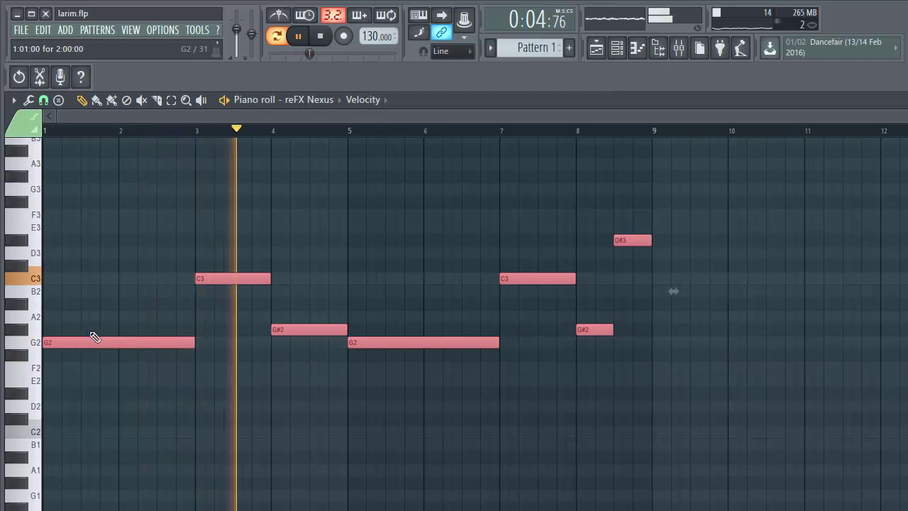
left_click(620, 55)
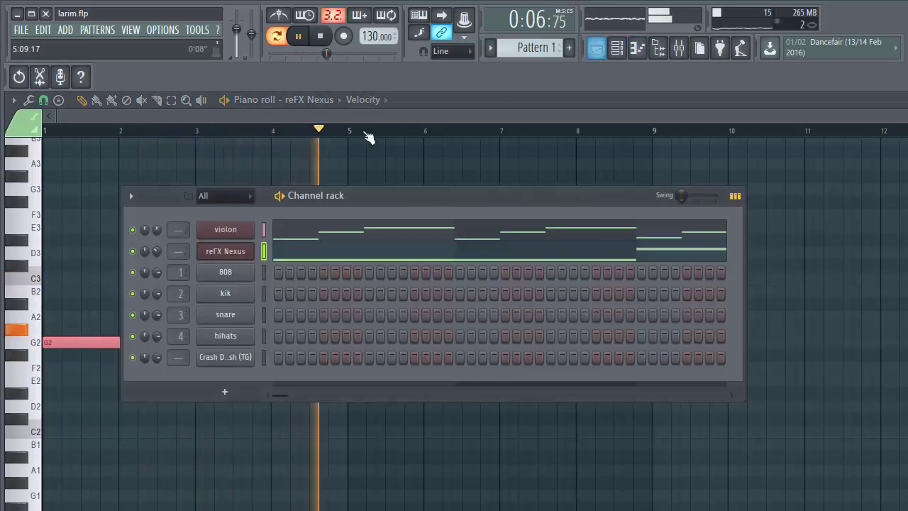
key("space")
key("Escape")
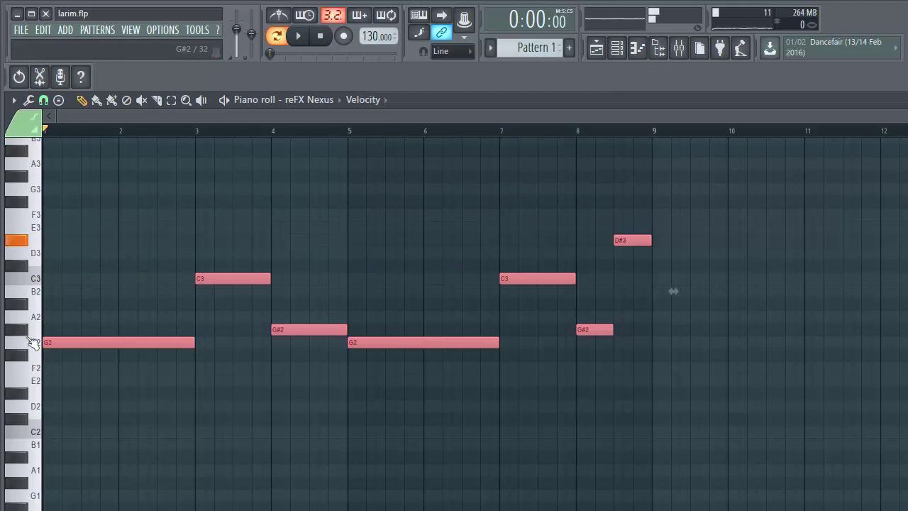
Step: Add a half-bar F2 in the second half of bar 4 and shorten that bar's G#2 to half a bar
key("ctrl+d")
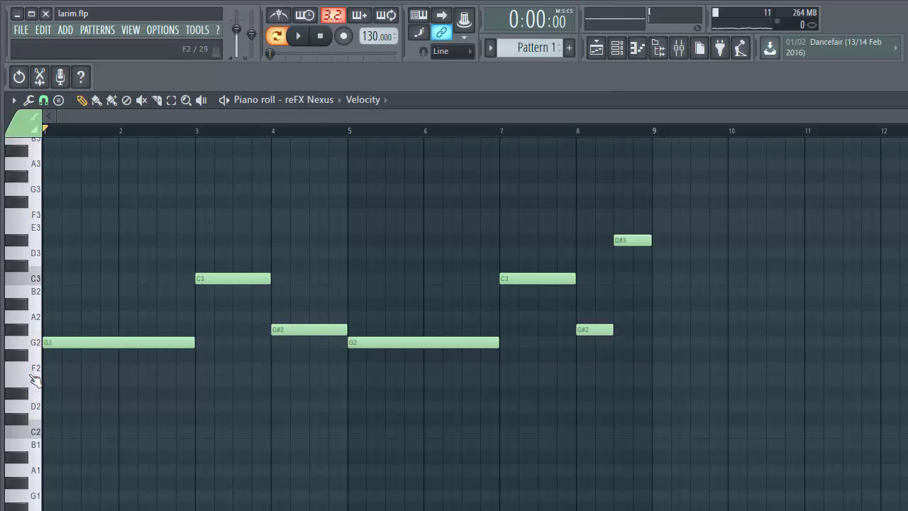
left_click(312, 369)
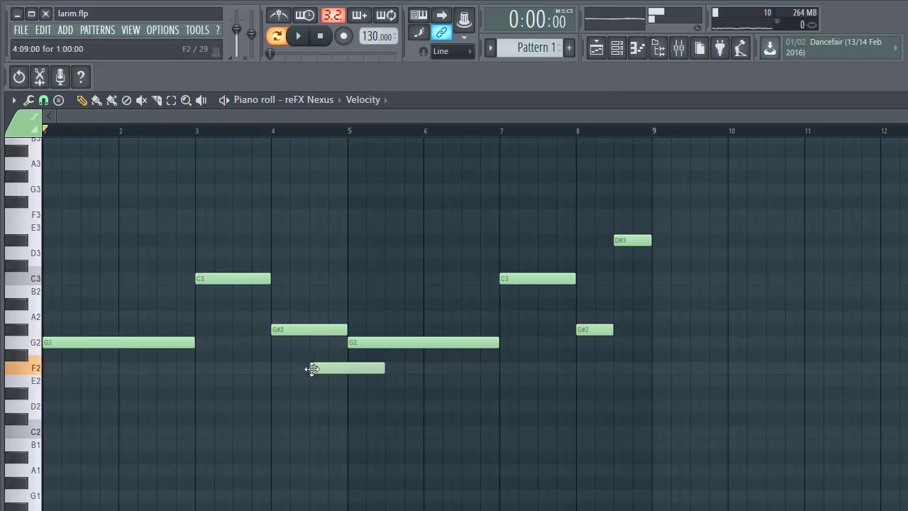
key("space")
left_click_drag(347, 329, 309, 329)
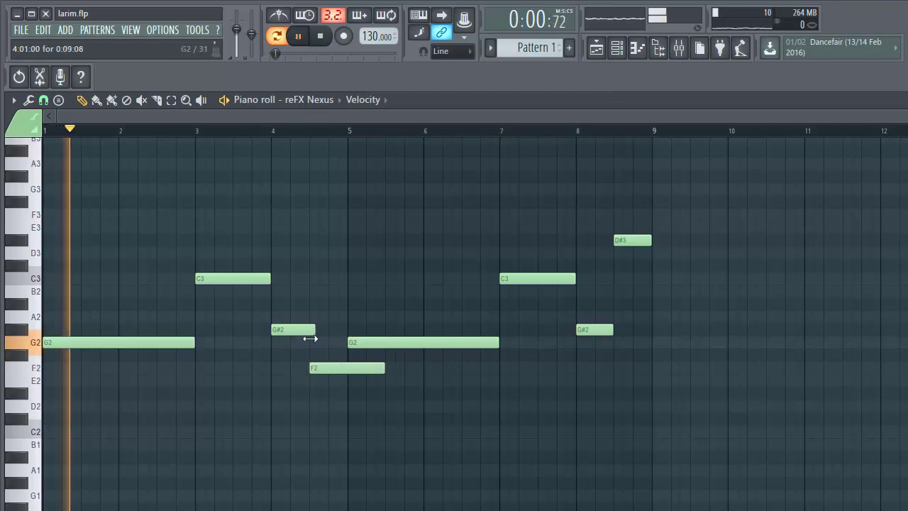
left_click_drag(384, 368, 347, 369)
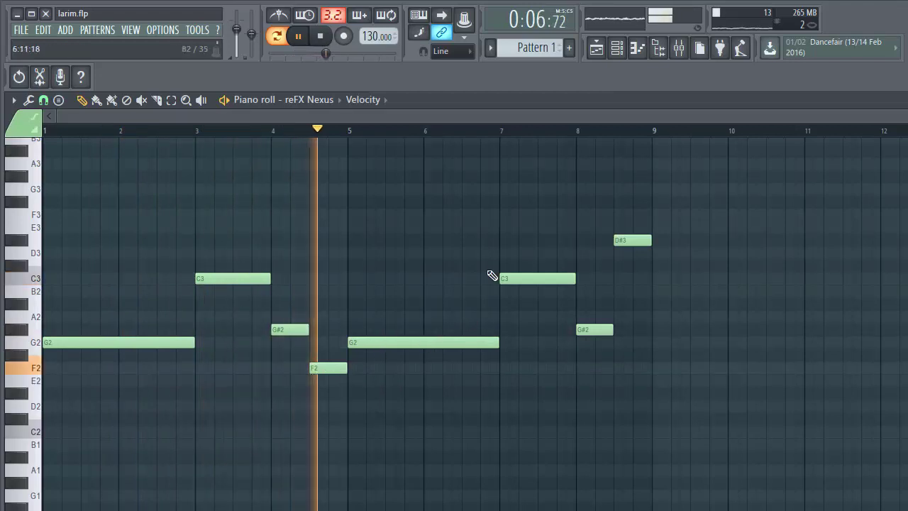
Step: In the playlist, place Pattern 1 on Track 1 at bar 1 and again at bar 9
left_click(597, 47)
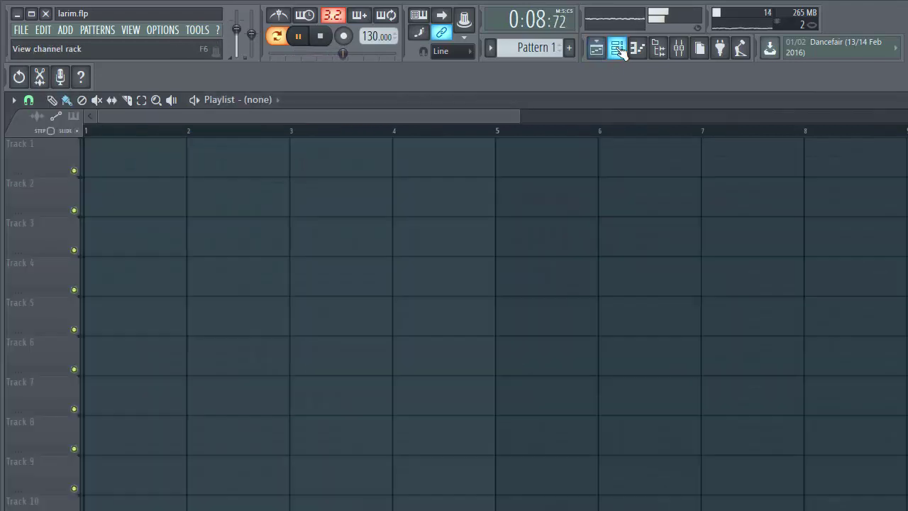
scroll(543, 128, "down", 4)
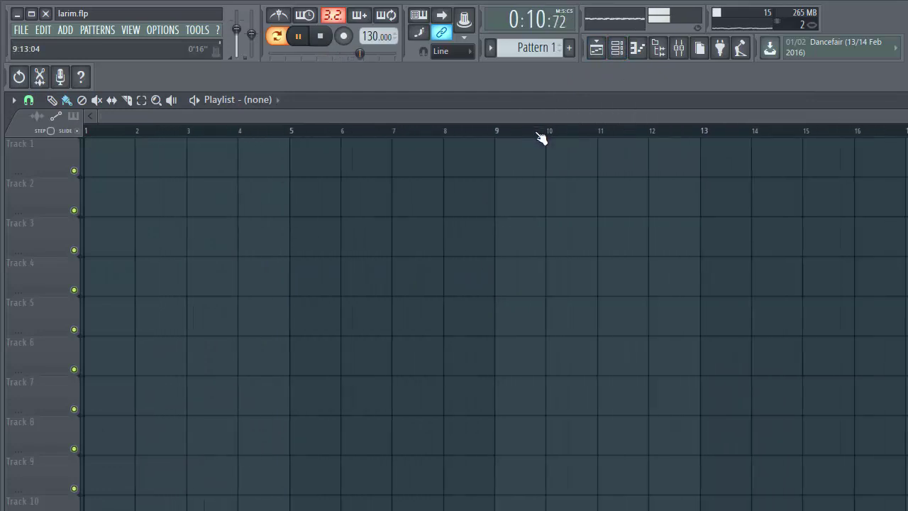
left_click(618, 48)
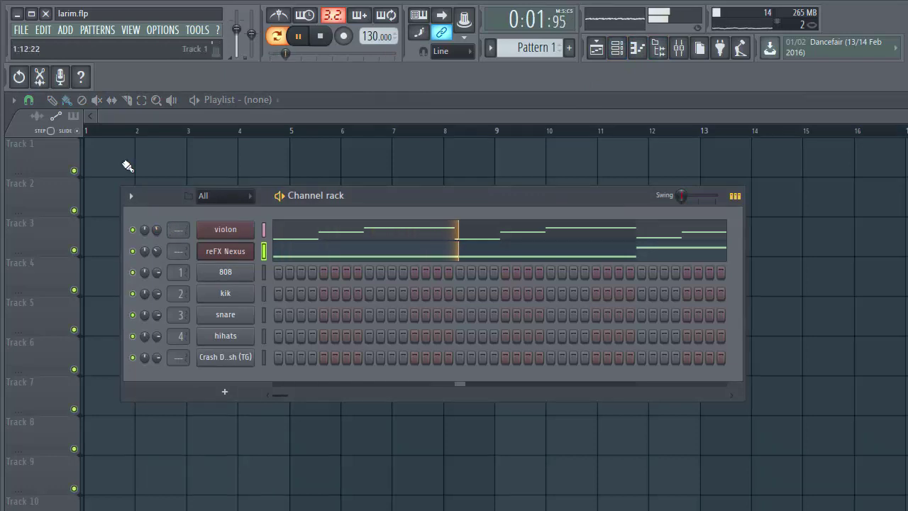
left_click(122, 160)
left_click_drag(159, 163, 132, 163)
scroll(324, 129, "down", 2)
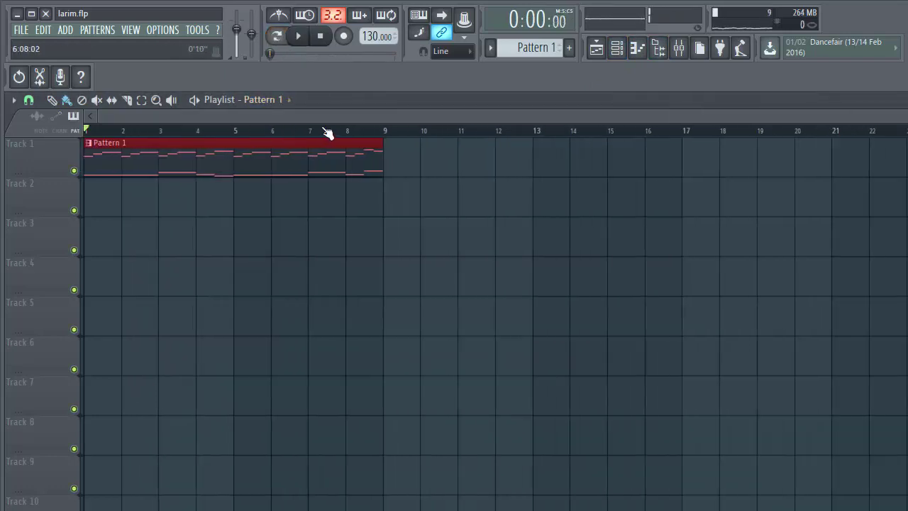
scroll(326, 133, "down", 1)
left_click(383, 155)
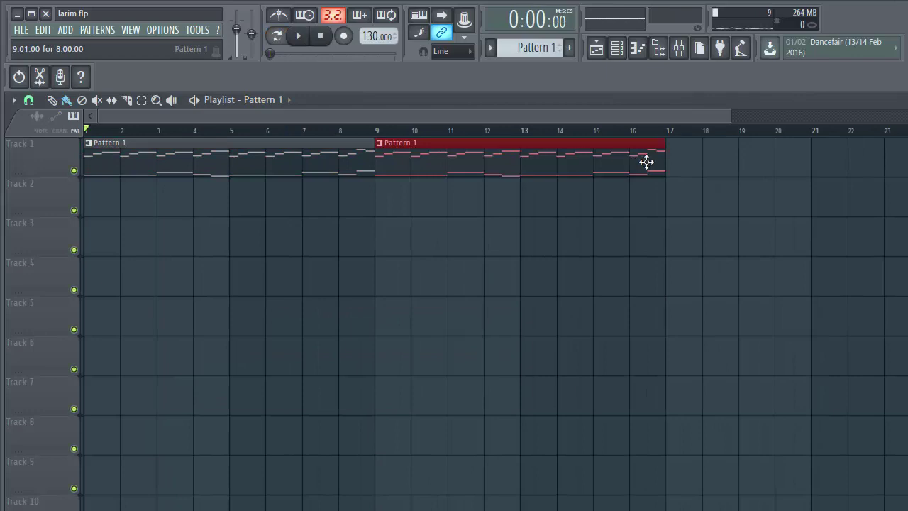
scroll(679, 164, "down", 2)
scroll(663, 180, "up", 2)
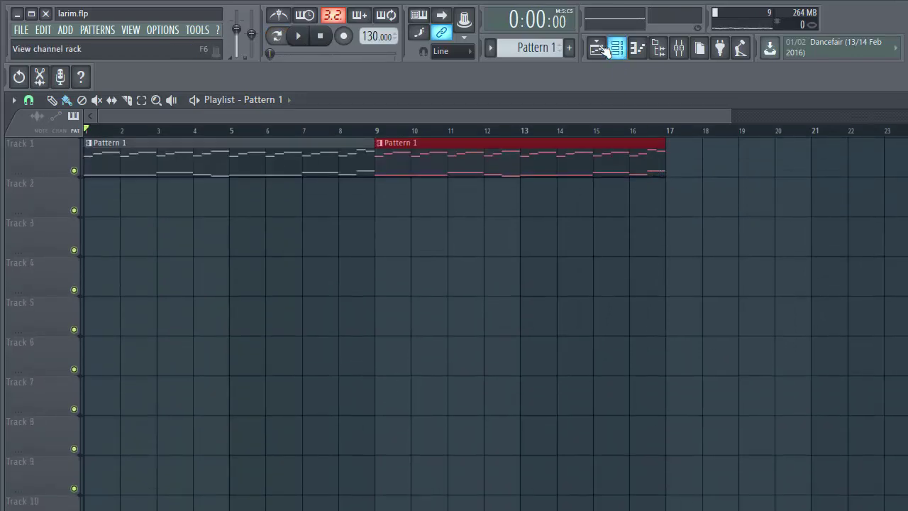
Step: Split Pattern 1 by channel into separate violon and reFX Nexus patterns
right_click(535, 46)
left_click(535, 47)
right_click(534, 47)
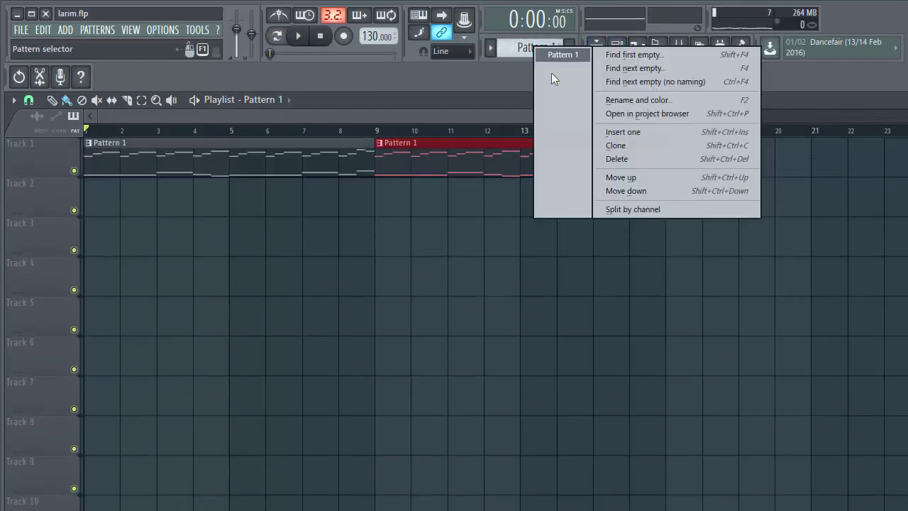
left_click(629, 207)
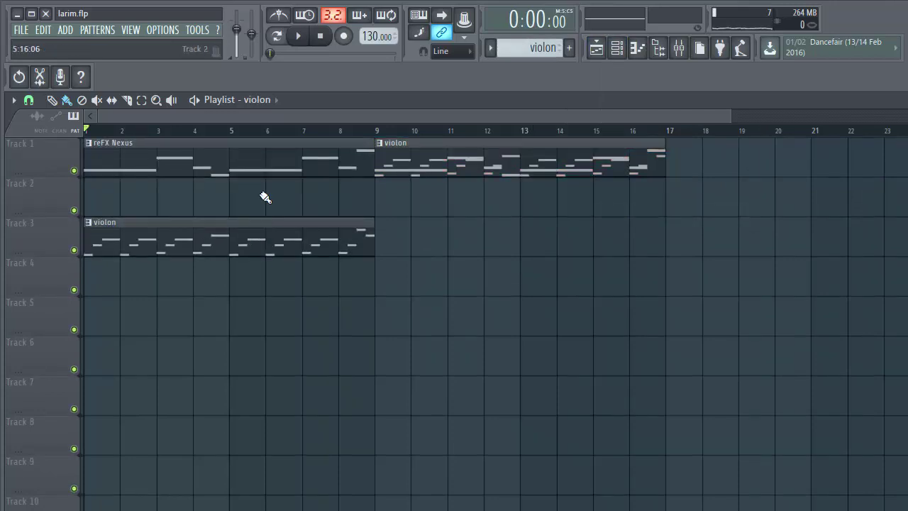
Step: Arrange reFX Nexus on Track 2 and violon on Track 3 at bar 9, delete the leftover Track 1 clip, and play the arrangement
left_click_drag(231, 167, 518, 192)
left_click_drag(492, 159, 495, 255)
right_click(447, 155)
key("space")
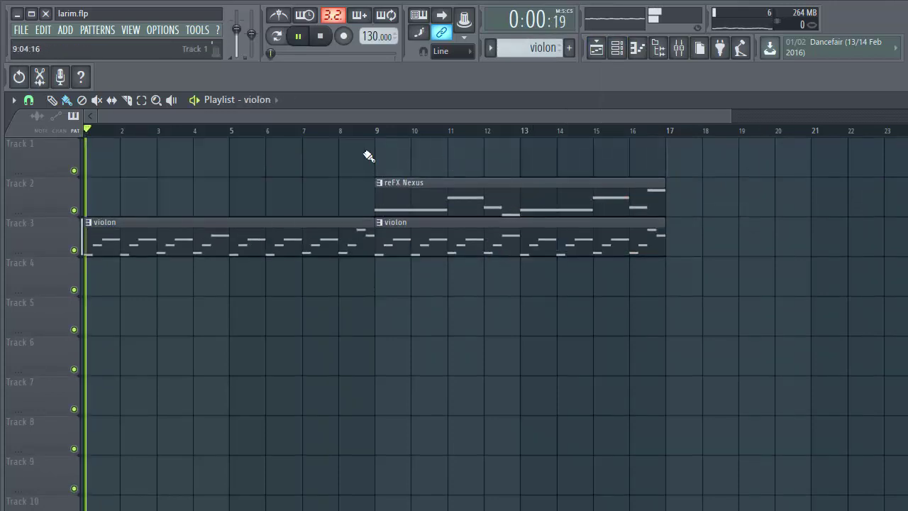
left_click(340, 130)
scroll(398, 134, "down", 2)
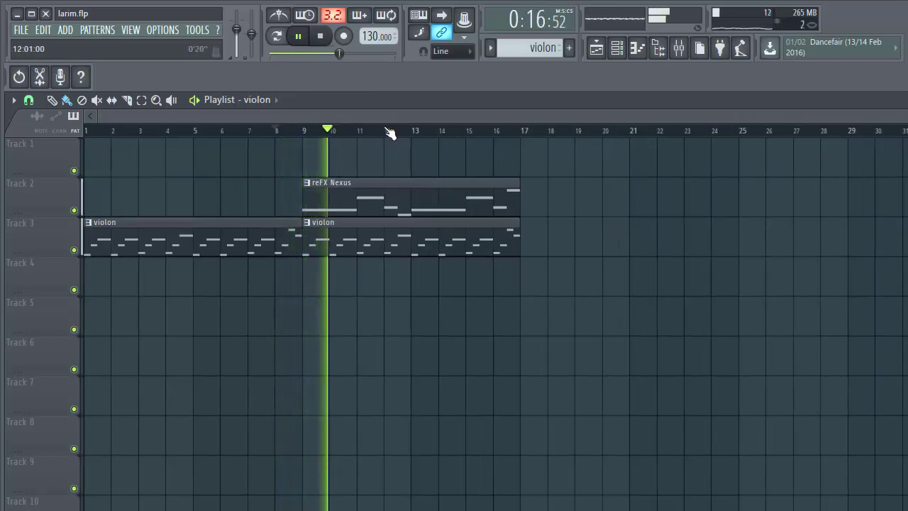
left_click(519, 134)
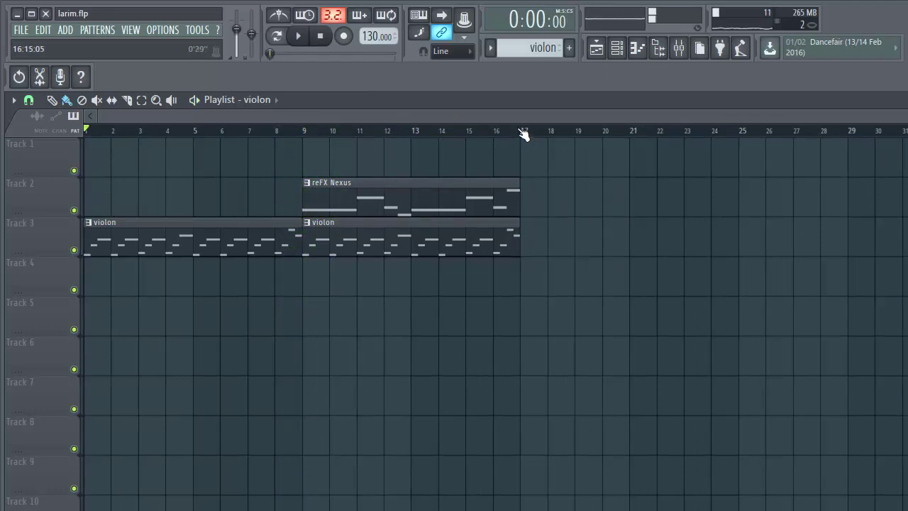
Step: Create a new pattern named drums and place it on Track 1 at bar 17
left_click(568, 47)
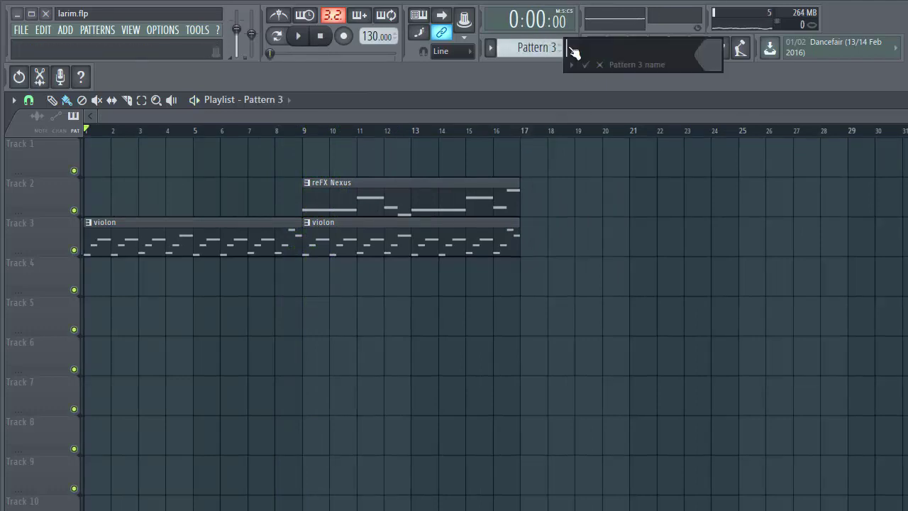
type("drums")
key("Return")
left_click(534, 156)
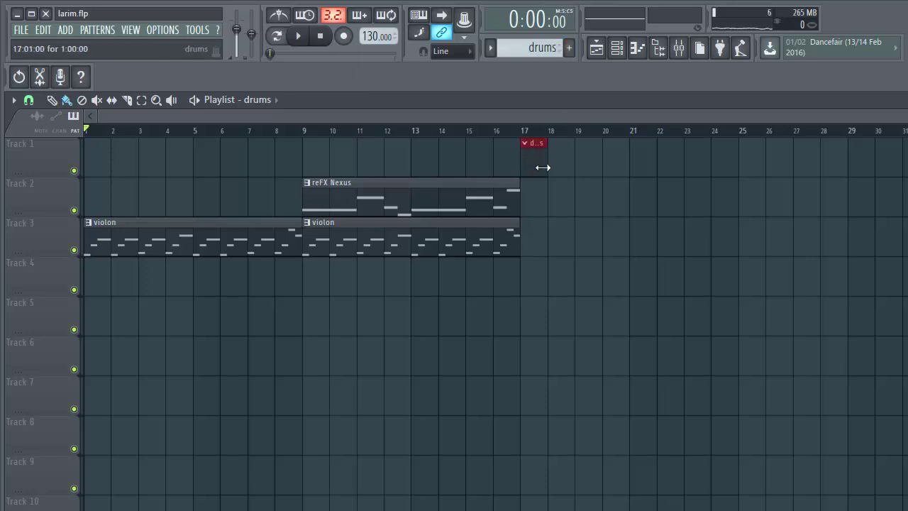
Step: Add a kik hit on the first step of the drums pattern and return to the playlist
left_click(599, 48)
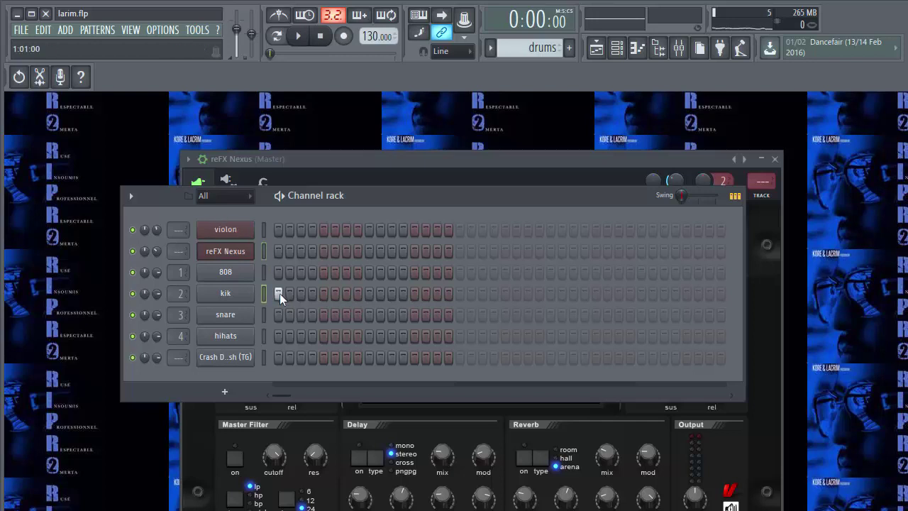
key("space")
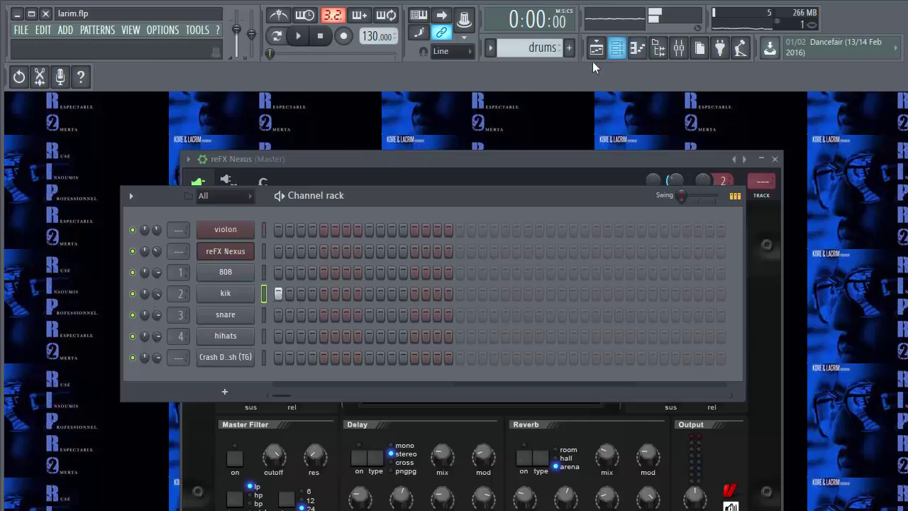
left_click(596, 48)
Step: Place another reFX Nexus clip on Track 2 and another violon clip on Track 3 at bar 17, and play from there
left_click(530, 198)
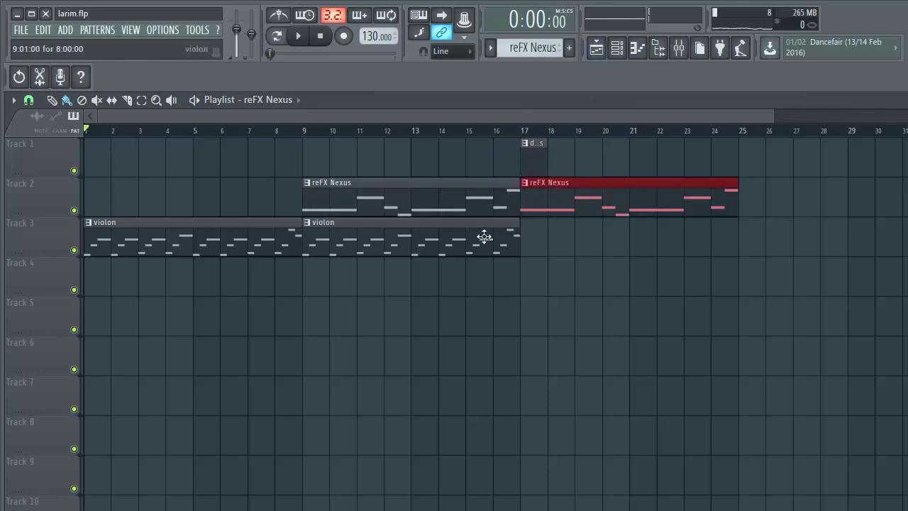
left_click(485, 237)
left_click(532, 235)
left_click(523, 132)
key("space")
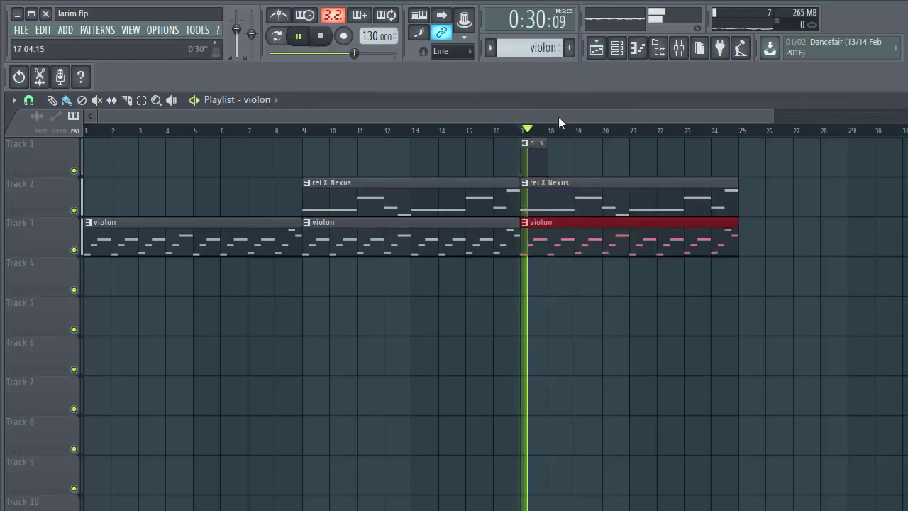
key("space")
Step: Select bars 17 to 20 in the playlist as the loop region and play it back
left_click_drag(530, 132, 634, 147)
key("space")
left_click(618, 48)
key("space")
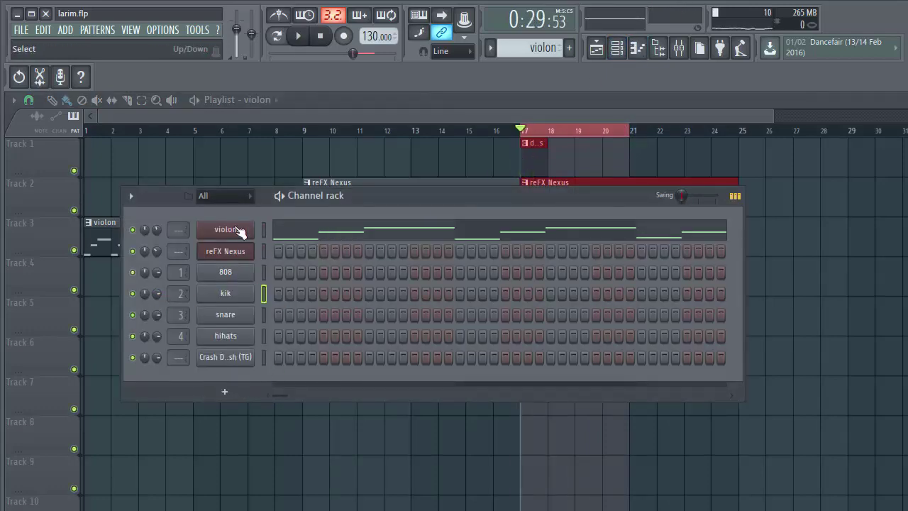
Step: Switch to the drums pattern, add a snare hit on step 9, and play back the loop
left_click(545, 56)
left_click(569, 91)
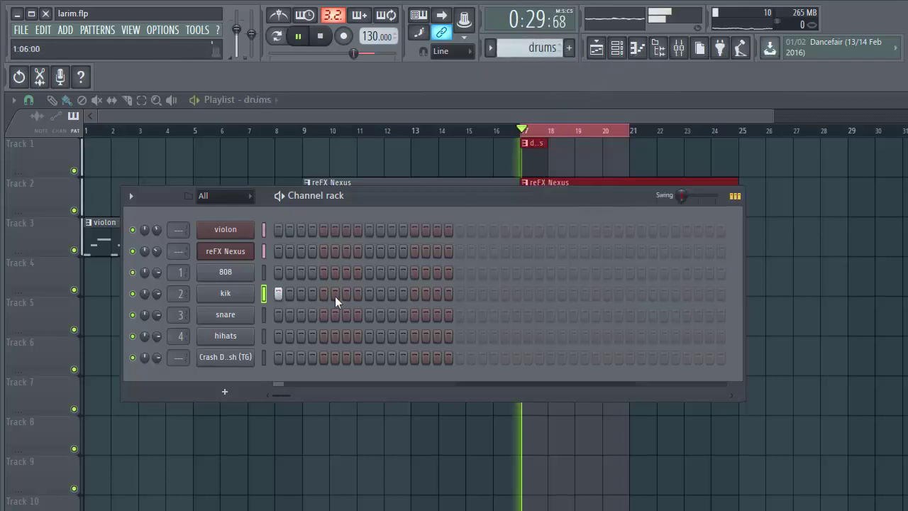
left_click(369, 314)
key("space")
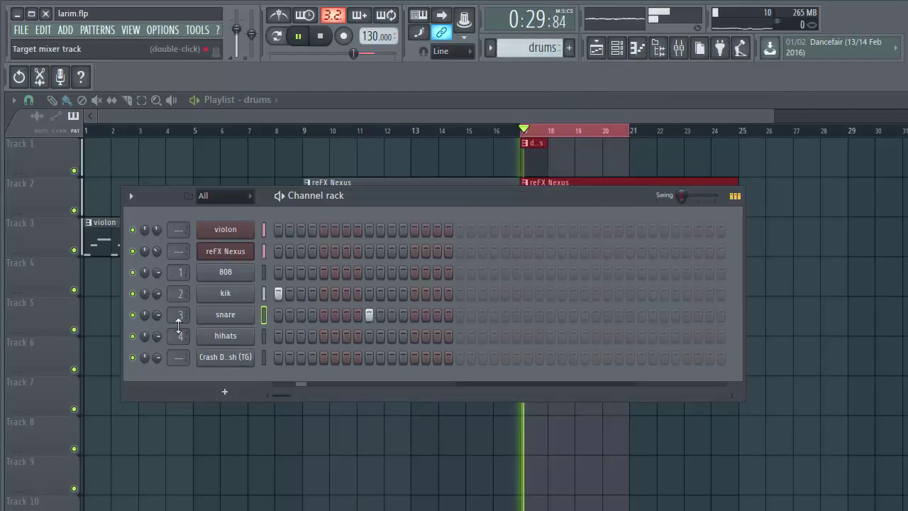
key("space")
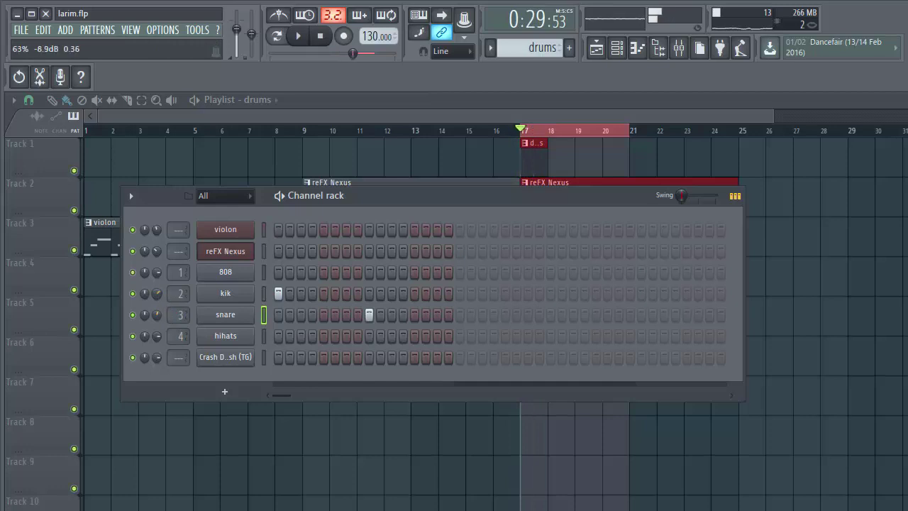
Step: Add a snare hit on step 25 of the drums pattern and play back the loop
key("space")
key("space")
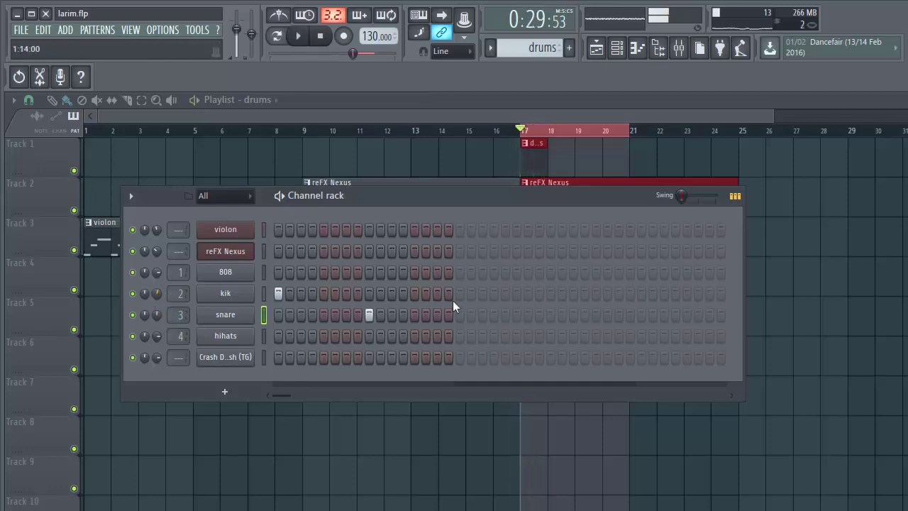
left_click(549, 316)
key("space")
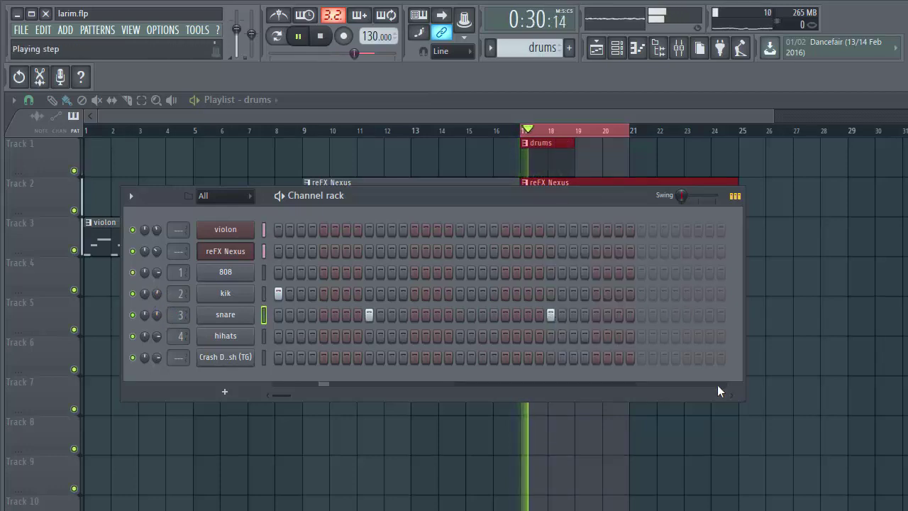
Step: Add snare hits on steps 41 and 57 of the drums pattern and play back the loop
left_click(732, 397)
left_click(732, 397)
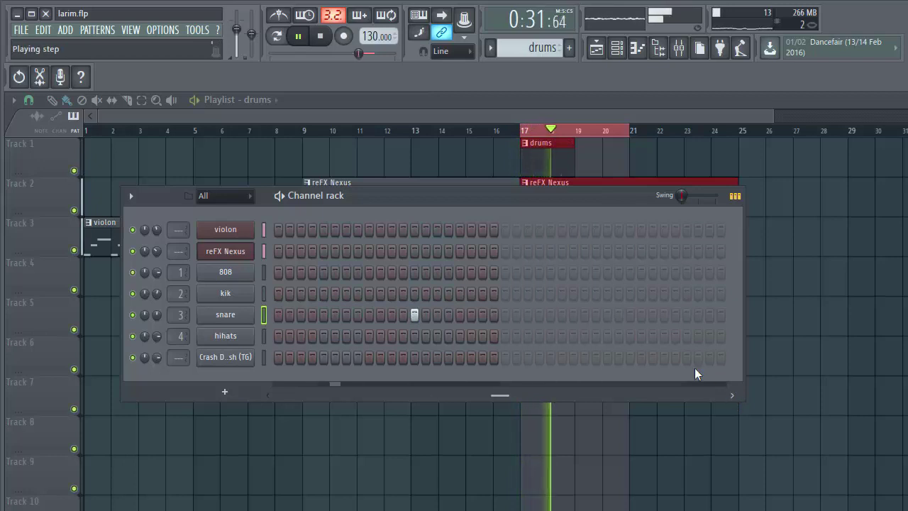
left_click(595, 315)
left_click(730, 396)
left_click(733, 395)
key("space")
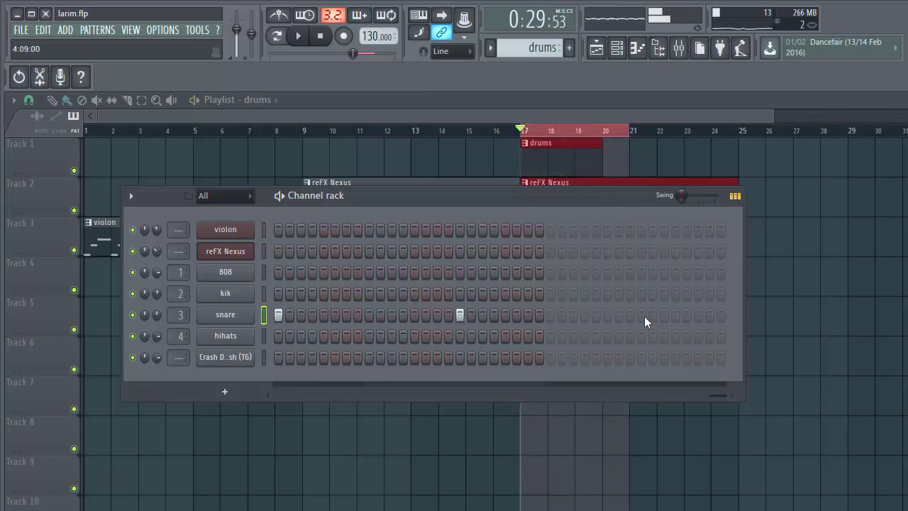
left_click(641, 314)
left_click(264, 395)
left_click(265, 395)
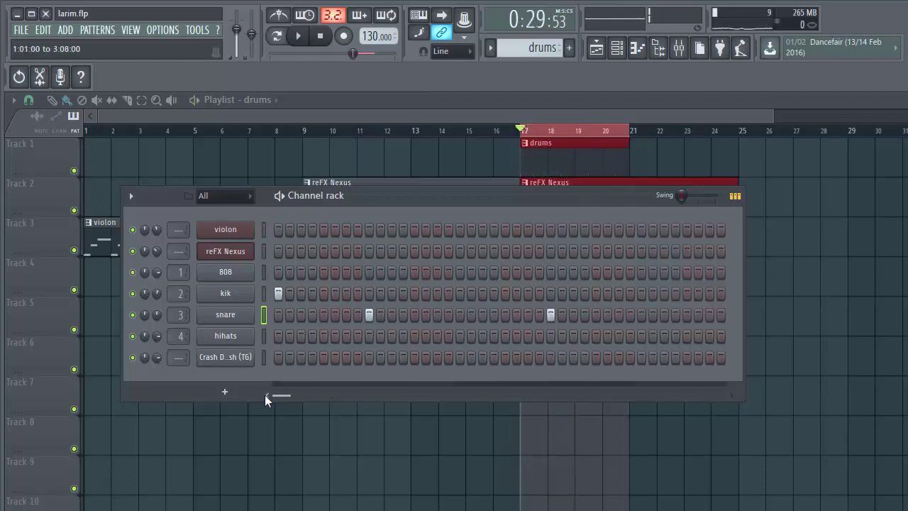
key("space")
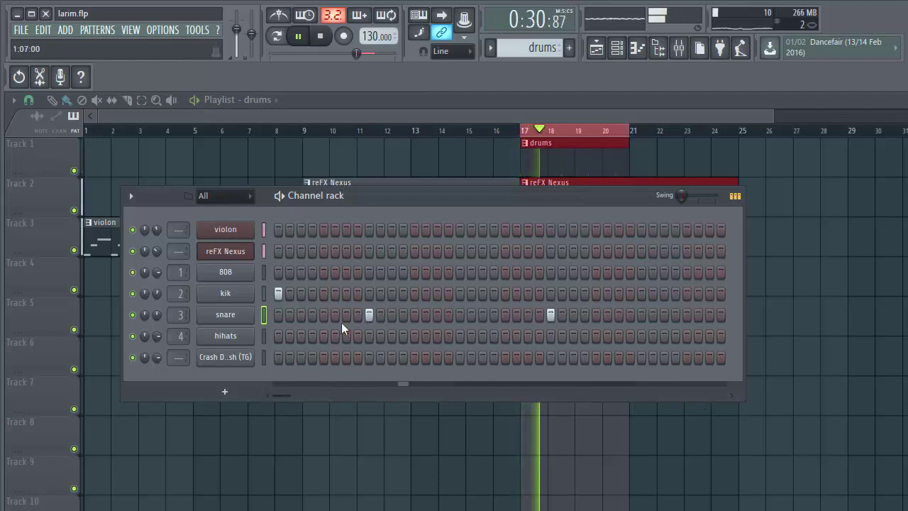
key("space")
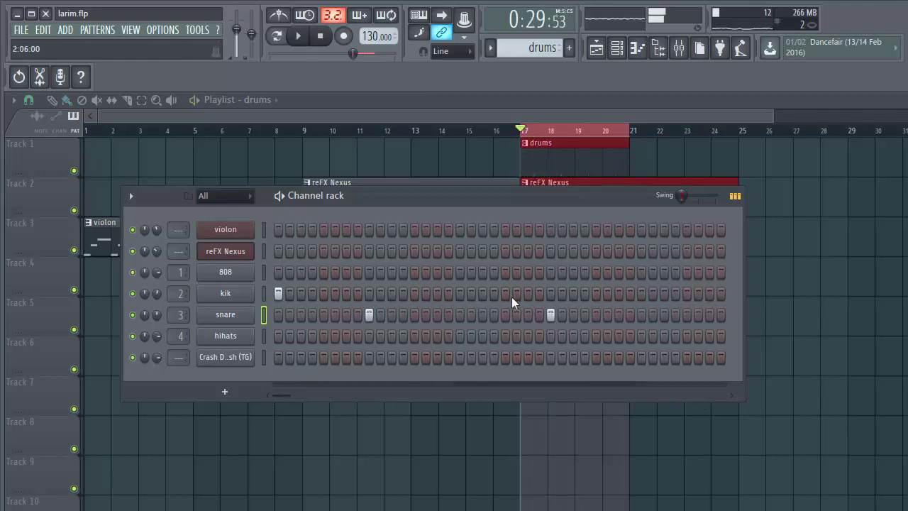
Step: Add kik hits on steps 11 and 13 of the drums pattern and play back the loop
left_click(391, 293)
key("space")
left_click(415, 293)
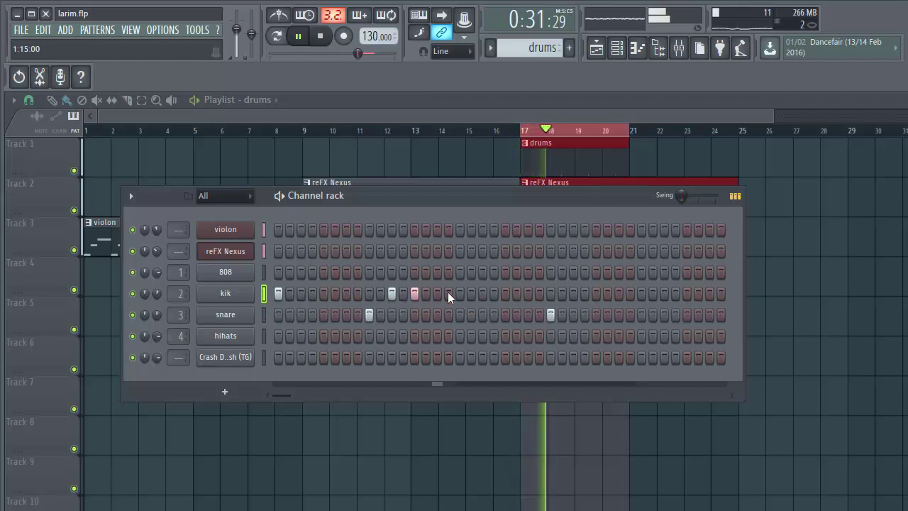
key("space")
key("space")
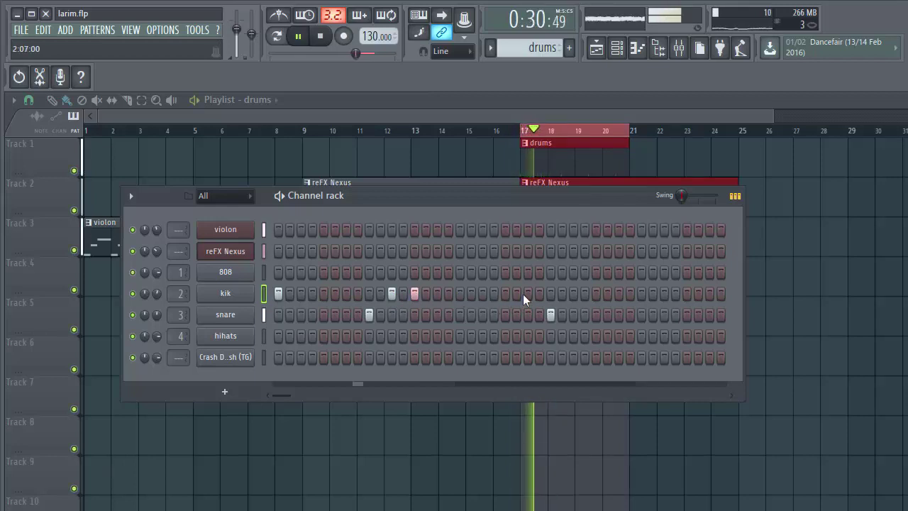
key("space")
Step: Add kik hits on steps 19, 27 and 33 of the drums pattern, checking them with loop playback
left_click(480, 294)
key("space")
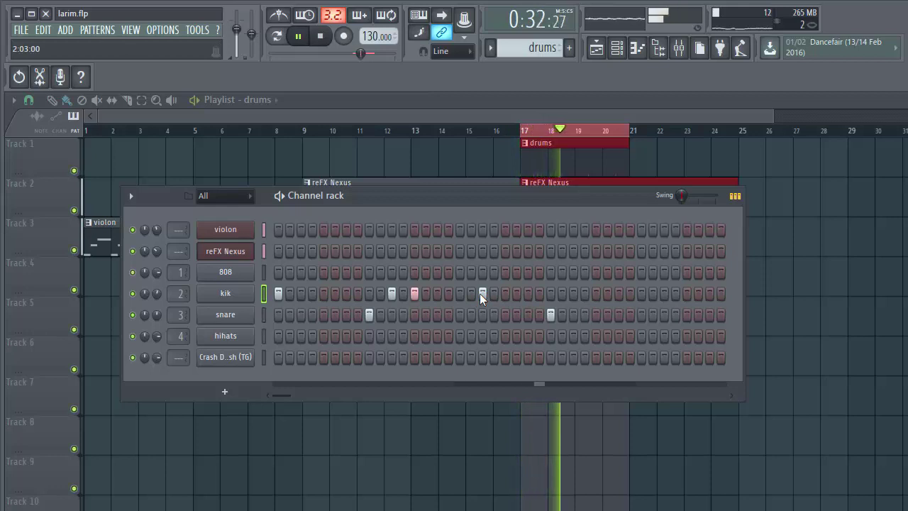
key("space")
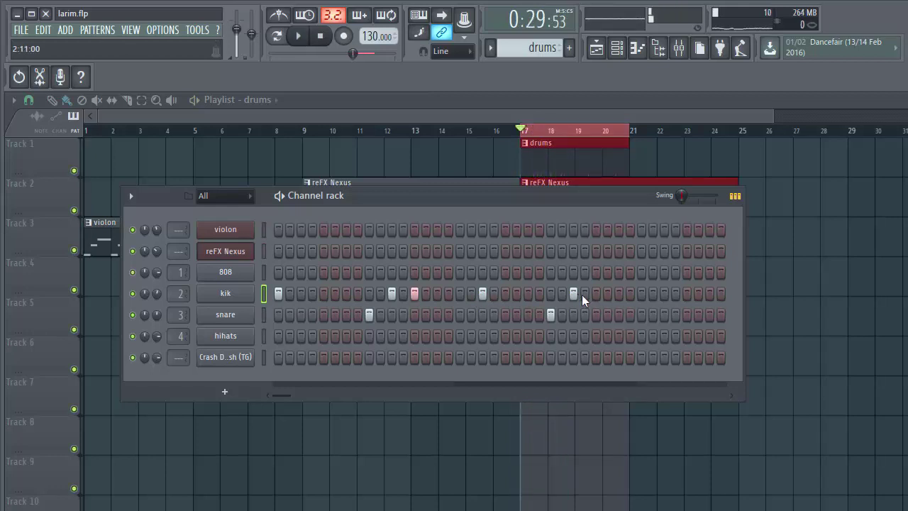
left_click(640, 293)
key("space")
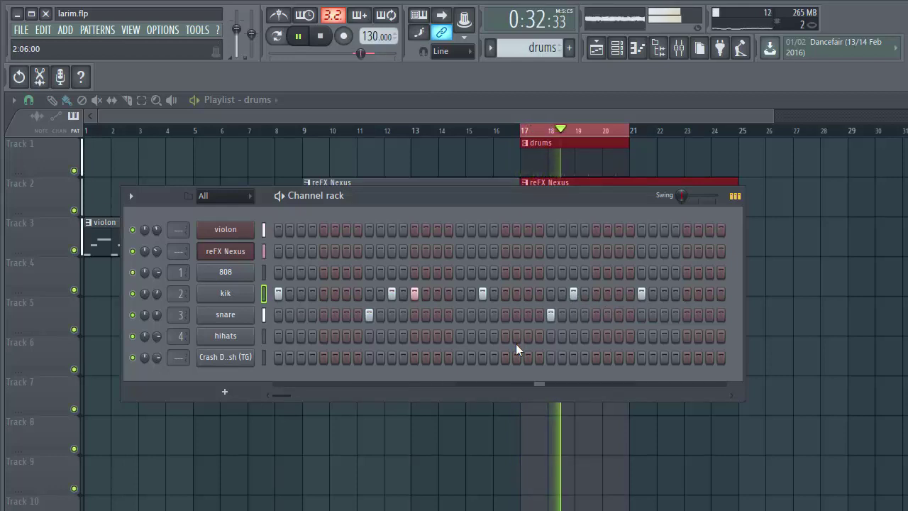
key("space")
Step: Add kik hits on steps 43 and 45 of the drums pattern and start playback
left_click(731, 395)
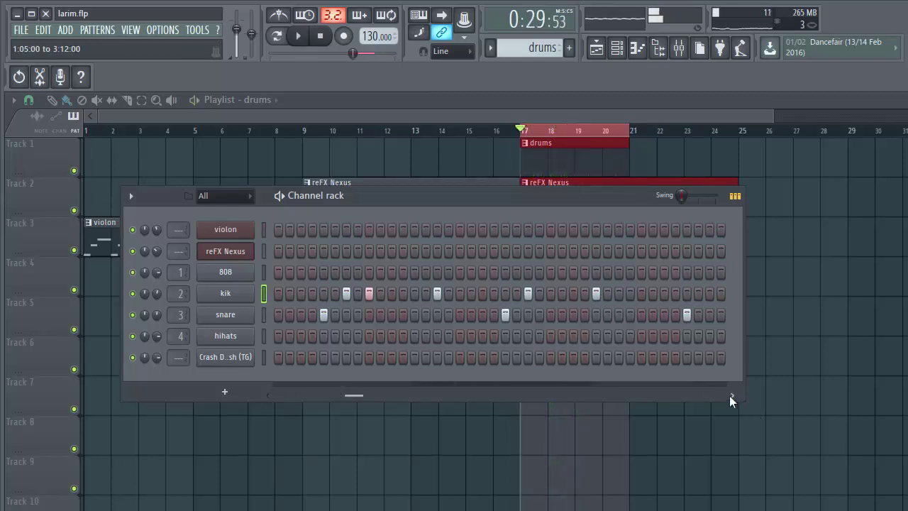
left_click(731, 395)
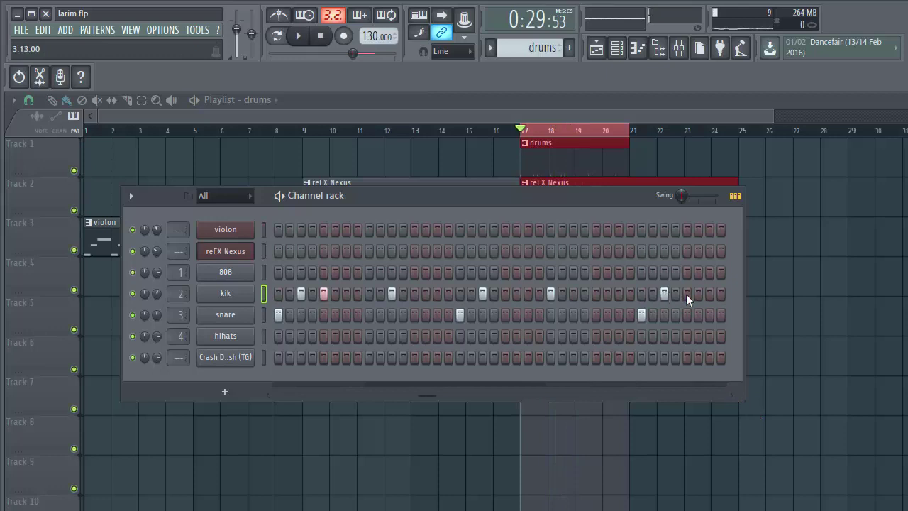
key("space")
Step: Add kik hits on steps 51, 59, 61, 63 and 64 of the drums pattern and play back the loop
left_click(731, 395)
left_click(732, 395)
left_click(732, 395)
left_click(731, 396)
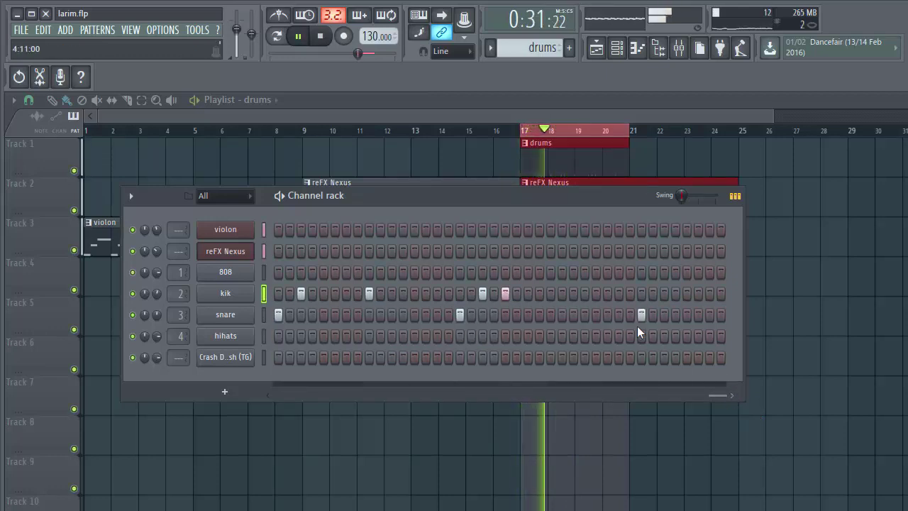
left_click(574, 293)
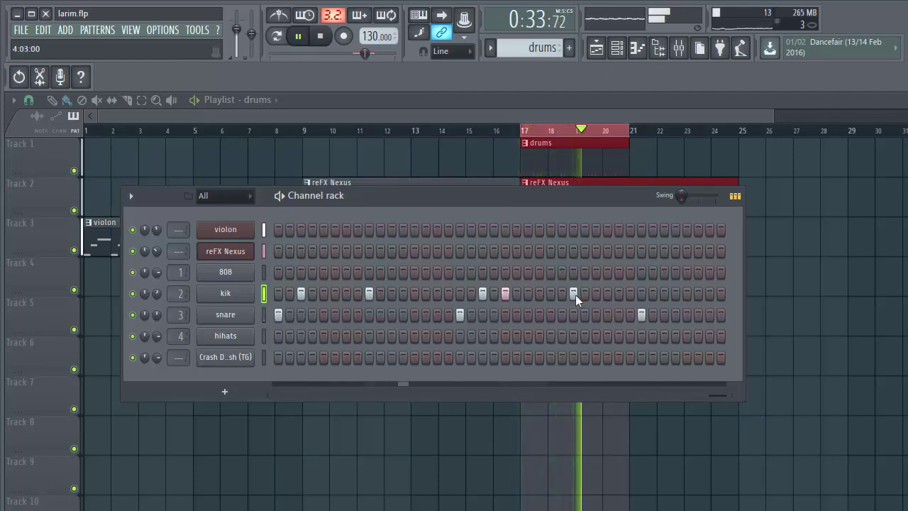
left_click(662, 292)
key("space")
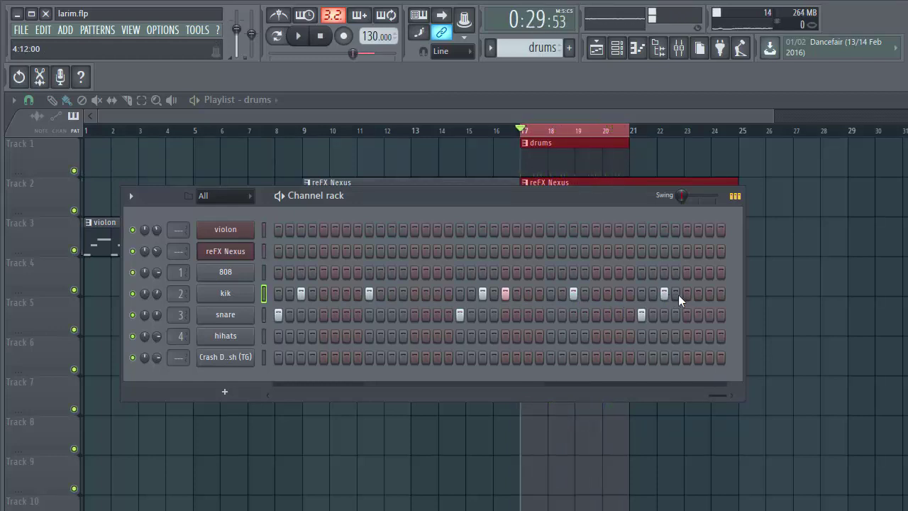
key("space")
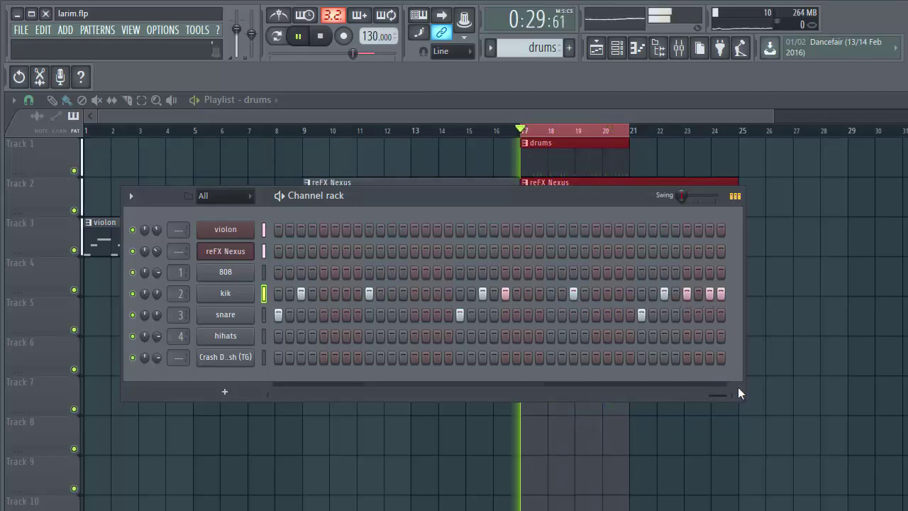
Step: Add a Crash Dummy Crash hit on the first step of the drums pattern, listen to it and stop playback
left_click_drag(731, 395, 258, 385)
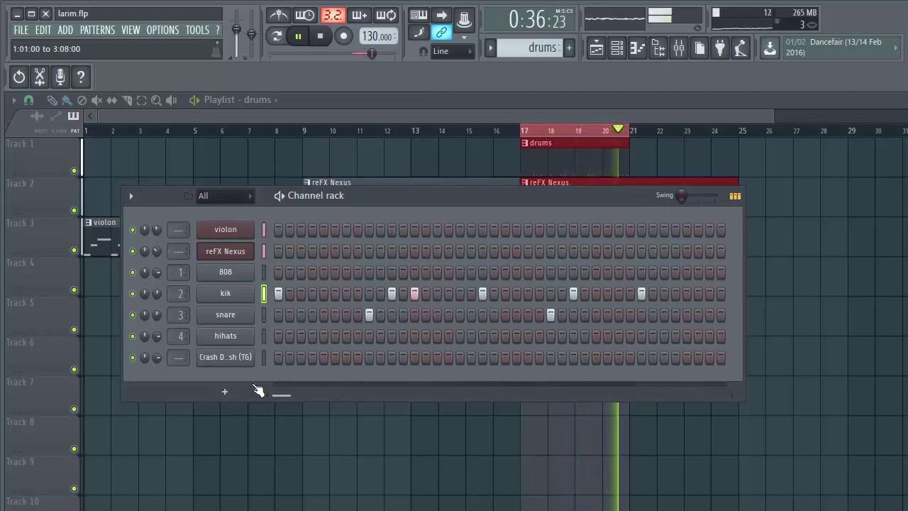
left_click(277, 358)
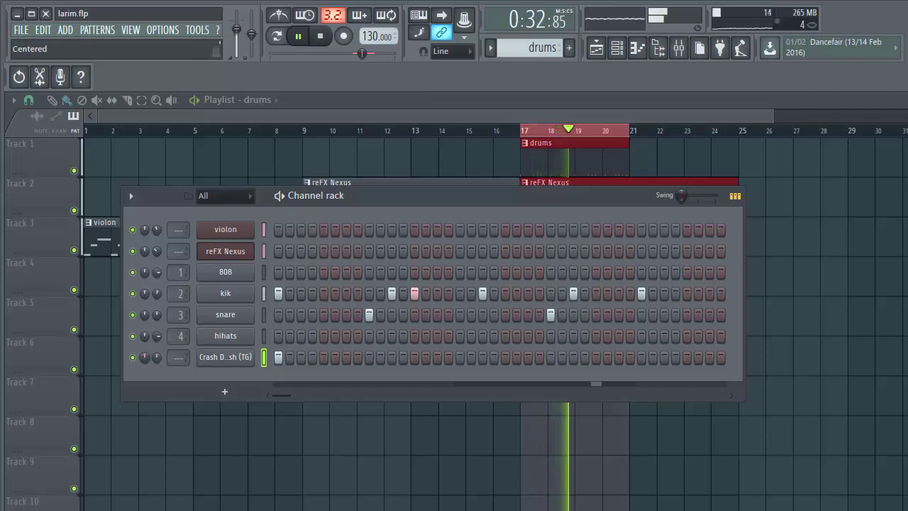
key("space")
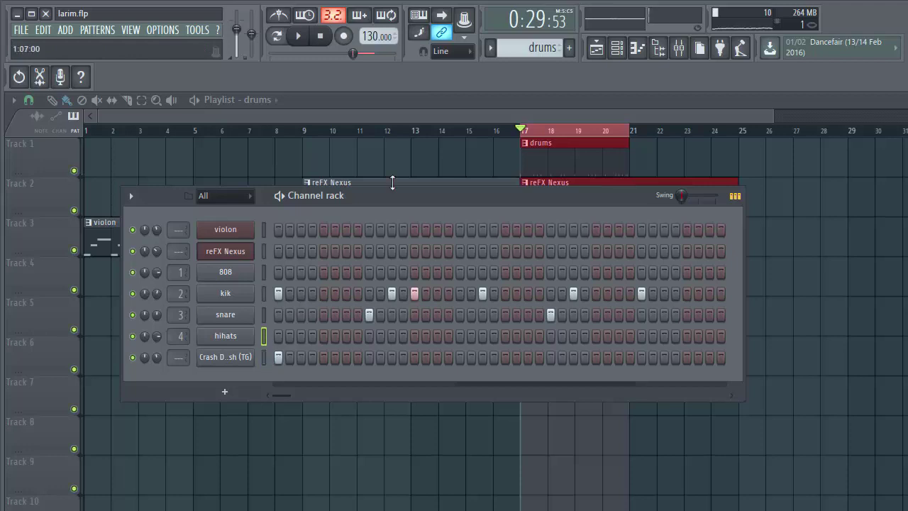
Step: Place a second drums clip on Track 1 at bar 21 and briefly play the loop
key("F6")
left_click(639, 152)
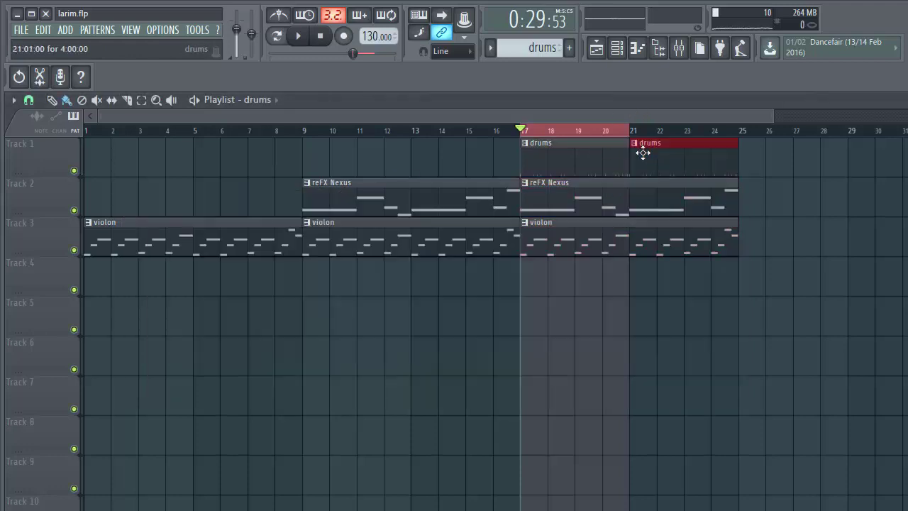
left_click(617, 48)
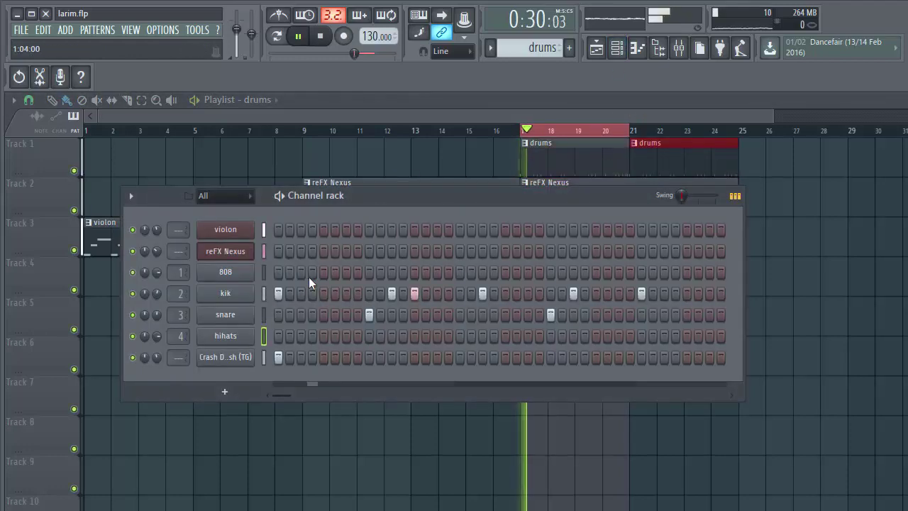
key("space")
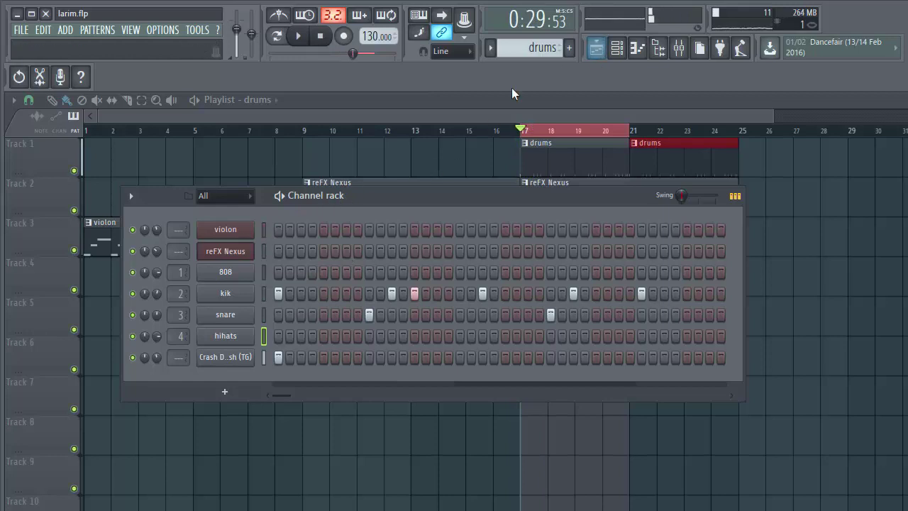
Step: Split the drums pattern by channel and return to the playlist
left_click(540, 48)
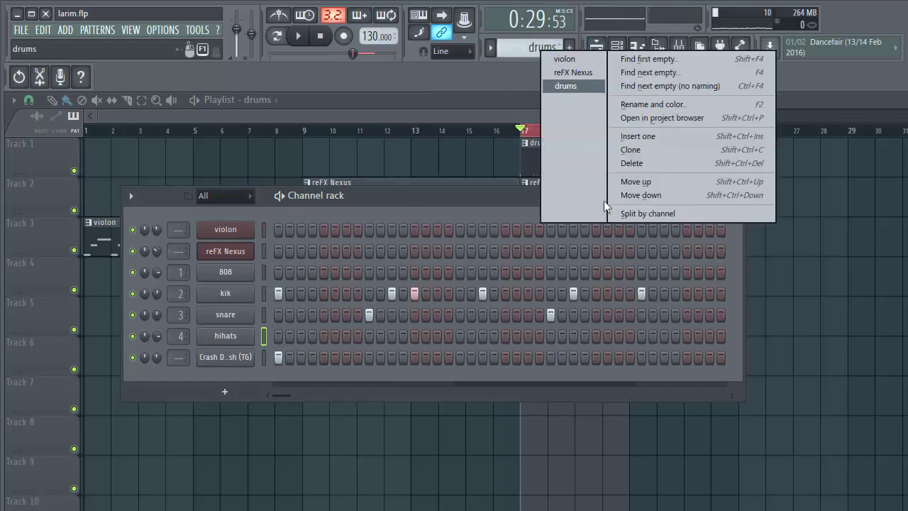
left_click(635, 213)
key("F6")
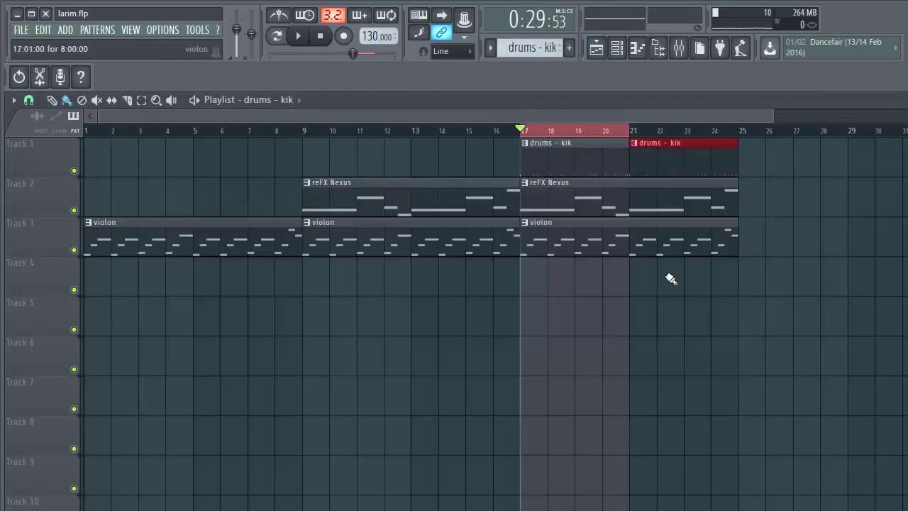
Step: Move the reFX Nexus and violon clips from bar 9 to bar 24 down one track, to Tracks 3 and 4
left_click_drag(702, 291, 566, 269)
left_click_drag(461, 294, 393, 287)
left_click_drag(392, 246, 394, 206)
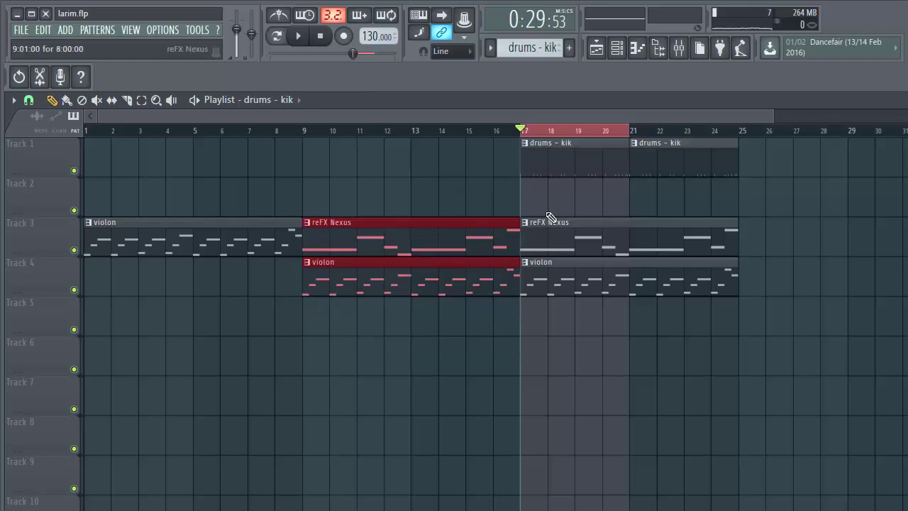
Step: Move the bar 17 drums - kik clip to Track 5 and the bar 17 drums - snare clip to Track 6
left_click_drag(576, 116, 649, 116)
left_click_drag(483, 162, 466, 282)
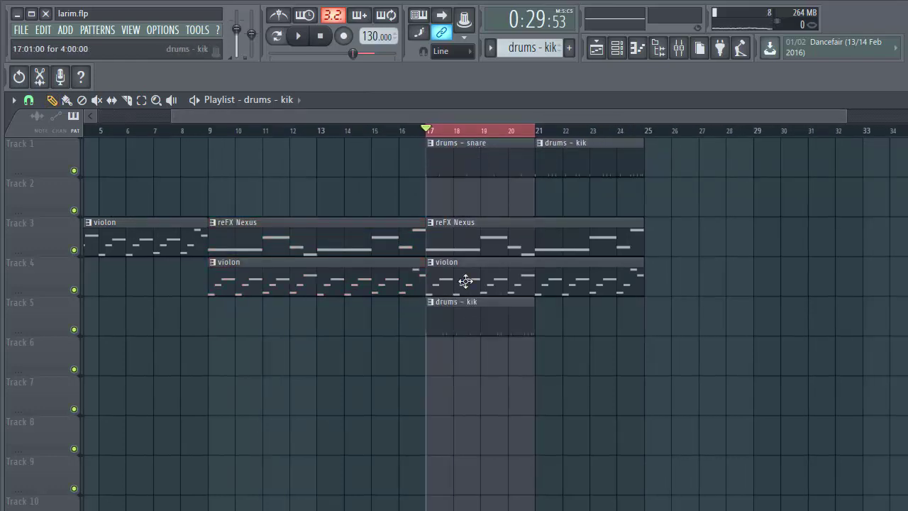
left_click_drag(458, 170, 457, 369)
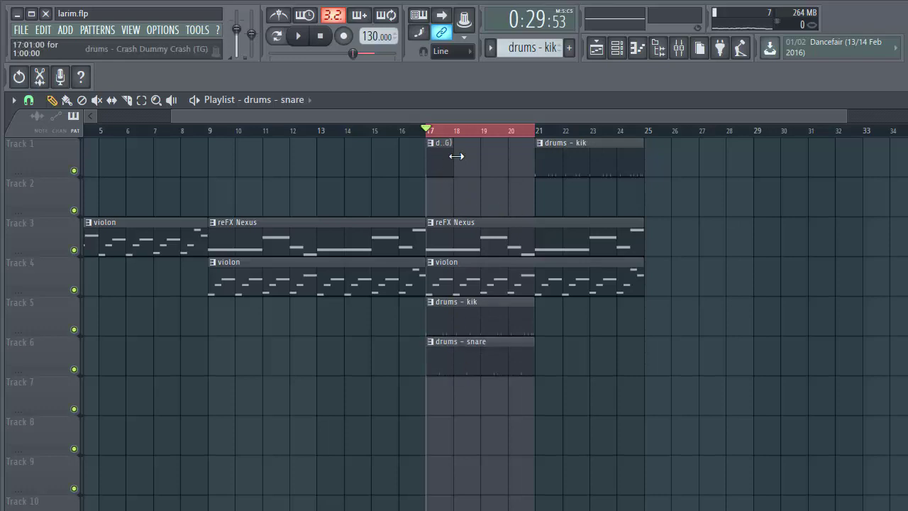
Step: Play back the loop and move the bar 21 drums - kik and drums - snare clips to Tracks 5 and 6
key("space")
key("space")
key("space")
left_click_drag(582, 156, 580, 317)
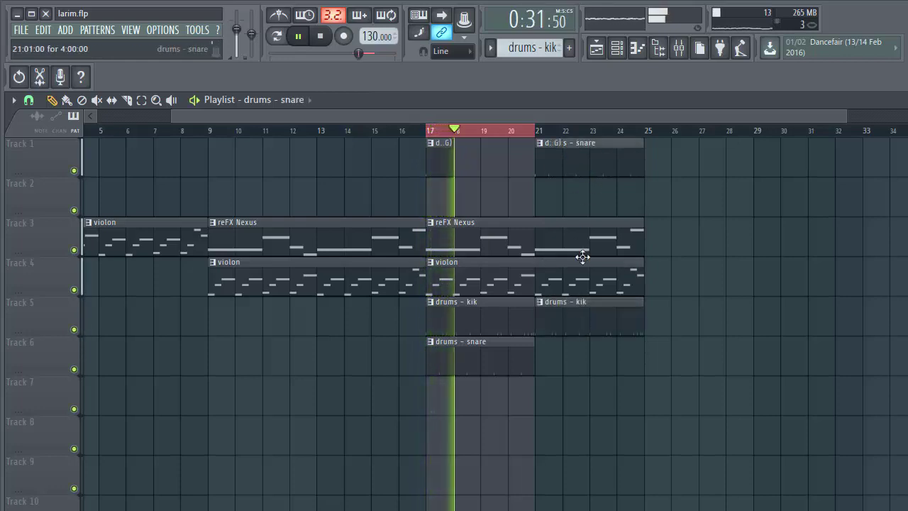
left_click_drag(582, 157, 580, 375)
Step: Place drums - kik clips on Track 5 and drums - snare clips on Track 6 at bars 25 and 29
left_click(478, 320)
left_click(657, 317)
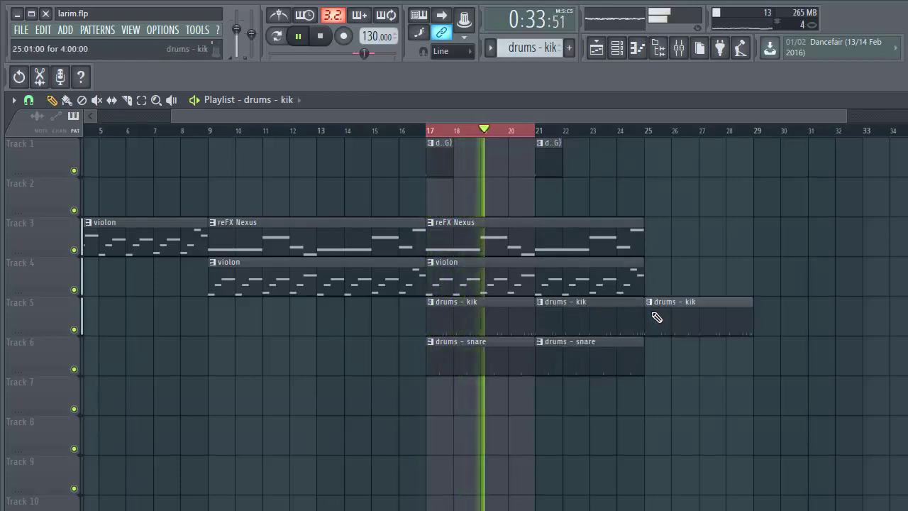
left_click(760, 312)
left_click(509, 355)
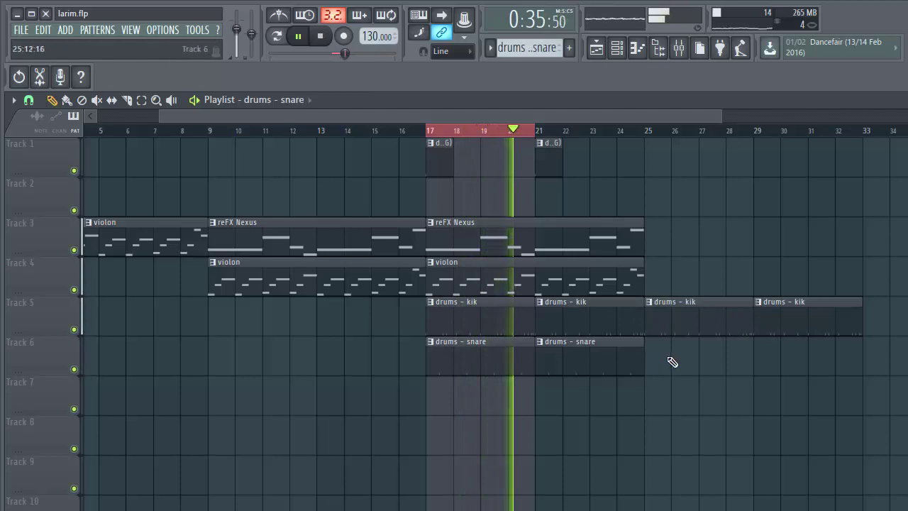
left_click(673, 362)
left_click(760, 367)
Step: Place reFX Nexus on Track 3 and violon on Track 4 at bar 25, and clear the loop region
left_click(631, 241)
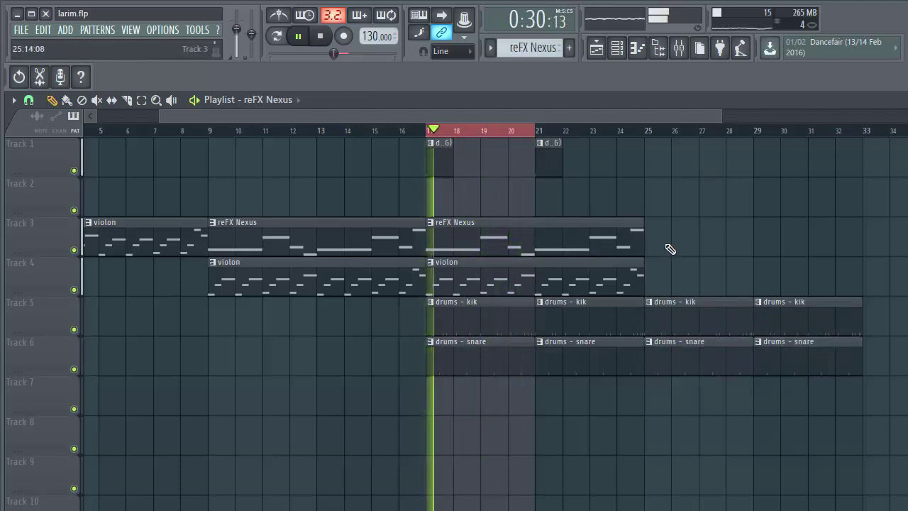
left_click(670, 248)
left_click(525, 133)
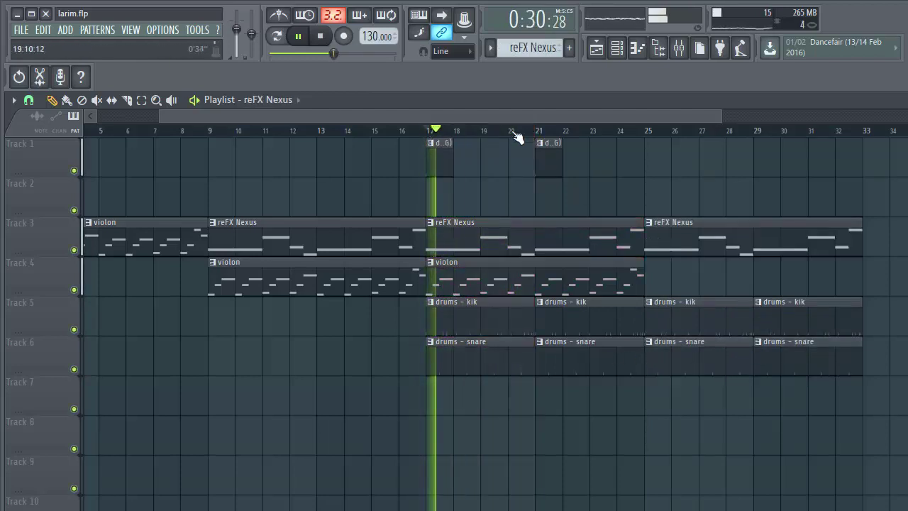
left_click(589, 280)
left_click(655, 277)
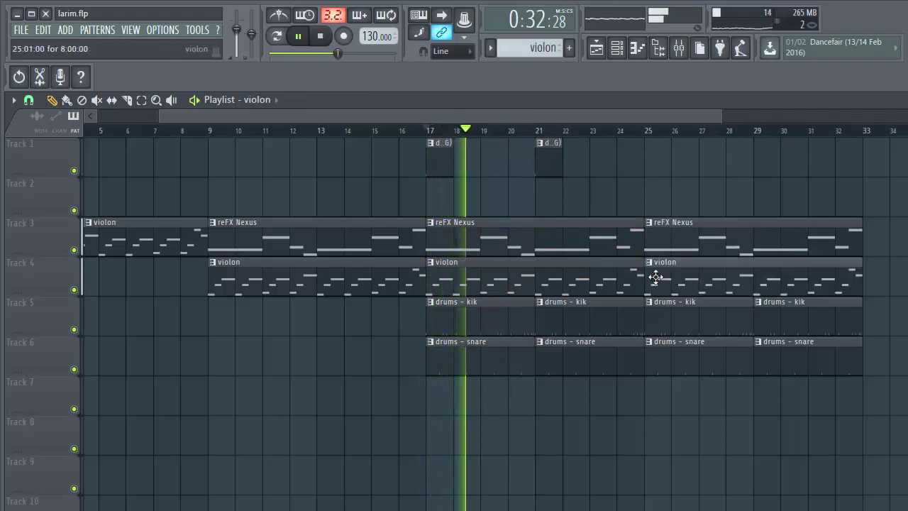
Step: Adjust the violon channel's volume in the channel rack while the song plays
left_click(621, 51)
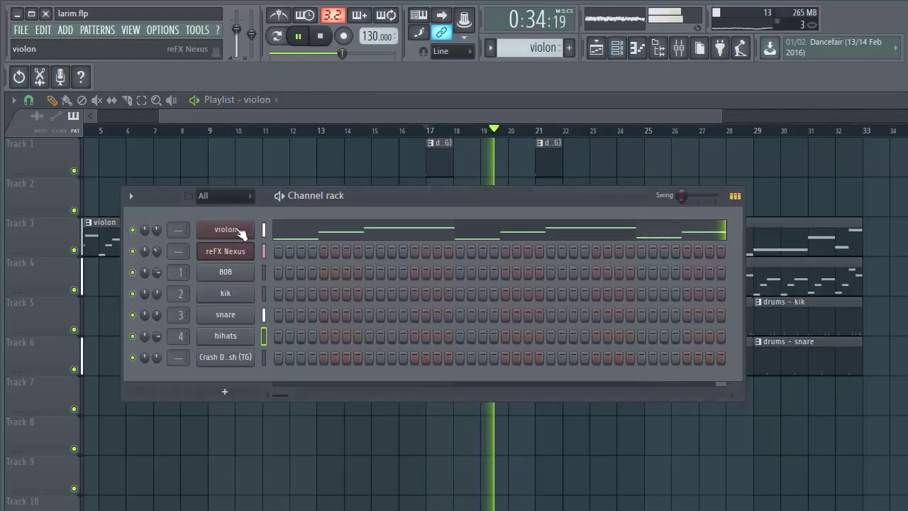
left_click(240, 231)
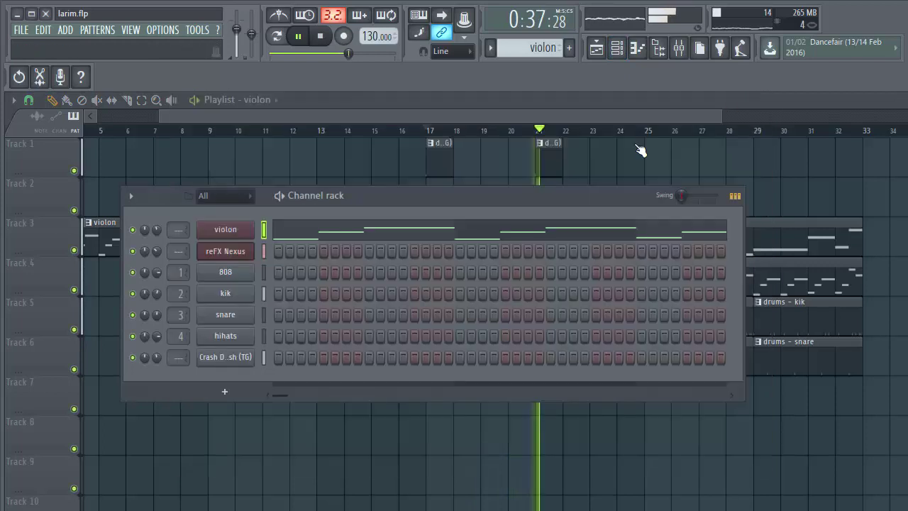
left_click(764, 91)
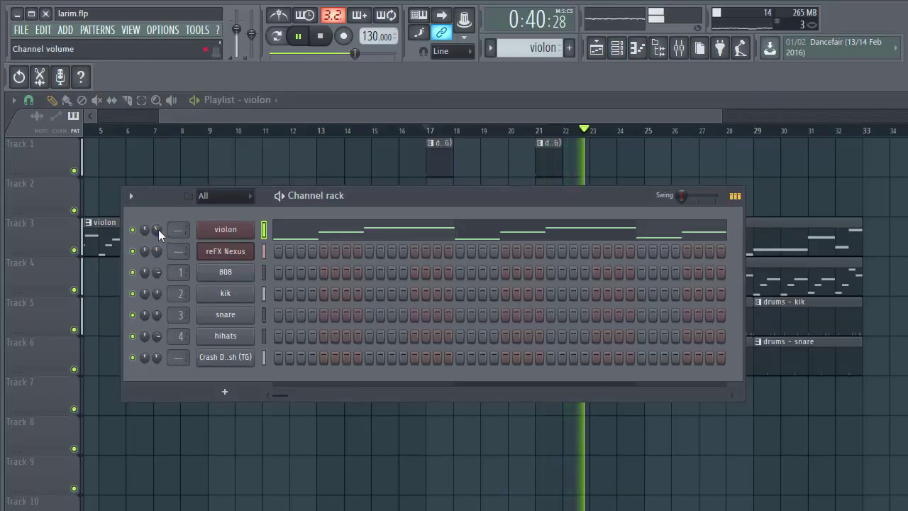
left_click(456, 114)
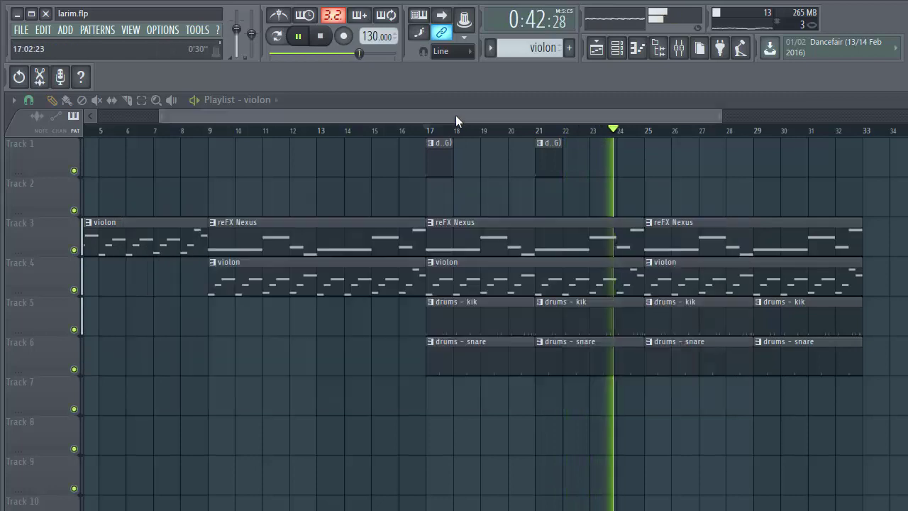
Step: Move the bar 21 crash clip on Track 1 to bar 25 and set the playback position at bar 25
left_click_drag(475, 117, 588, 115)
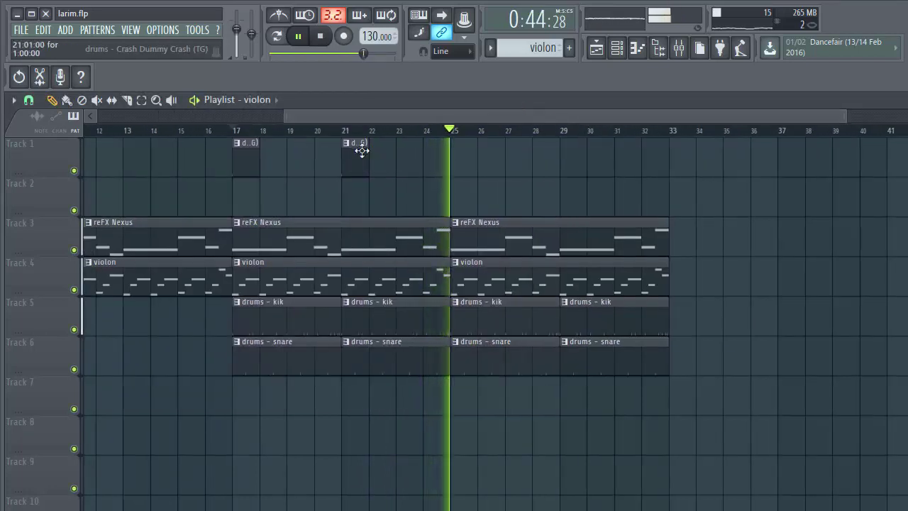
key("space")
left_click_drag(357, 151, 462, 158)
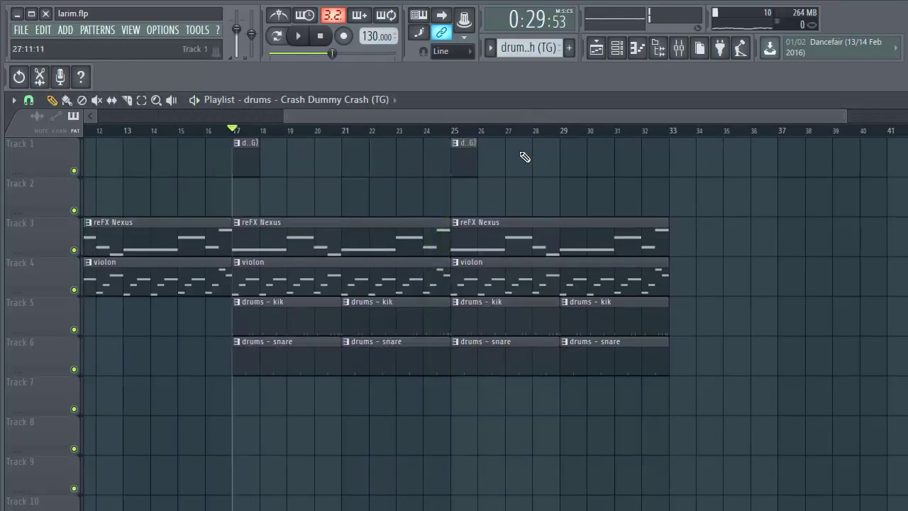
left_click(452, 131)
scroll(451, 132, "down", 2)
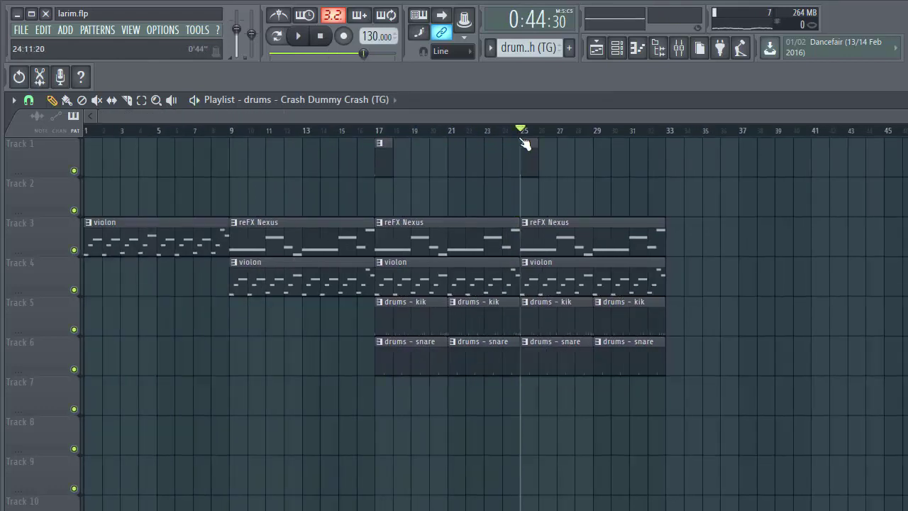
Step: Create a new pattern named hihats with the channel rack open
left_click(617, 48)
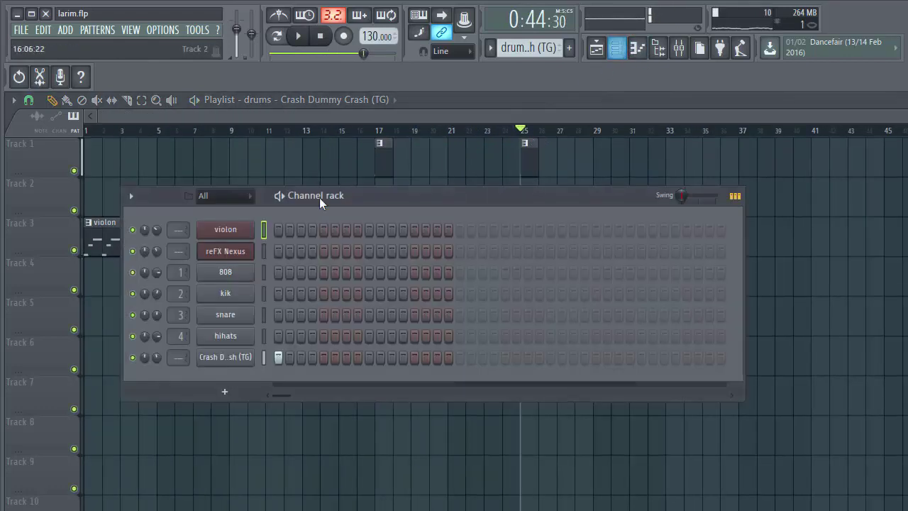
left_click(576, 49)
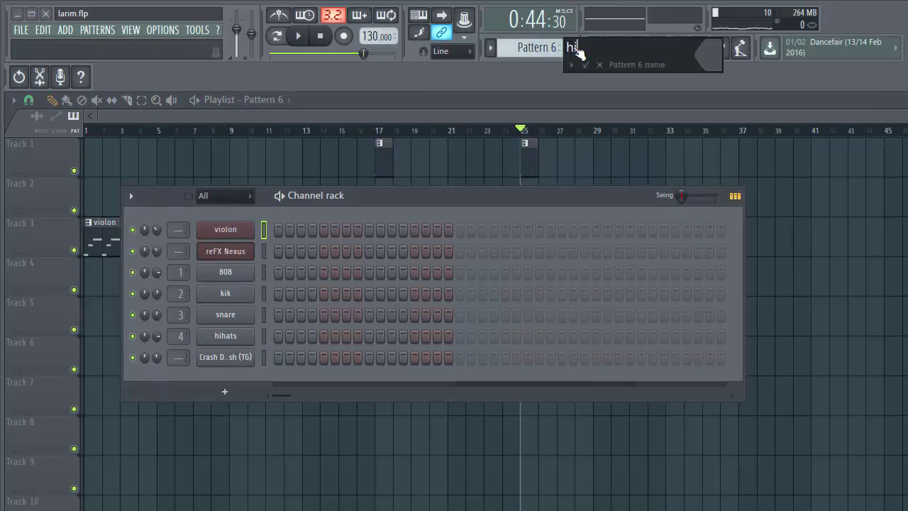
type("hihats")
key("Return")
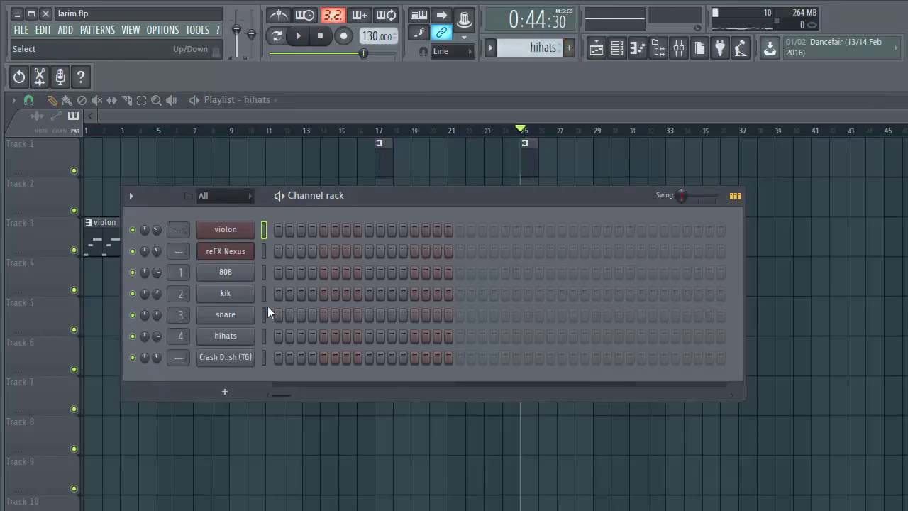
Step: Add hihats hits on the first step of bars 1, 2, 3 and 4
left_click(278, 336)
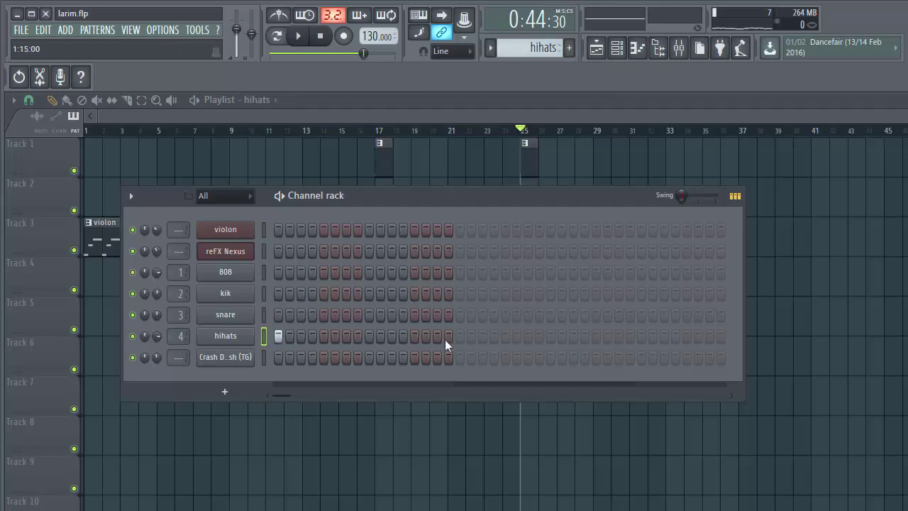
left_click(458, 336)
left_click(641, 335)
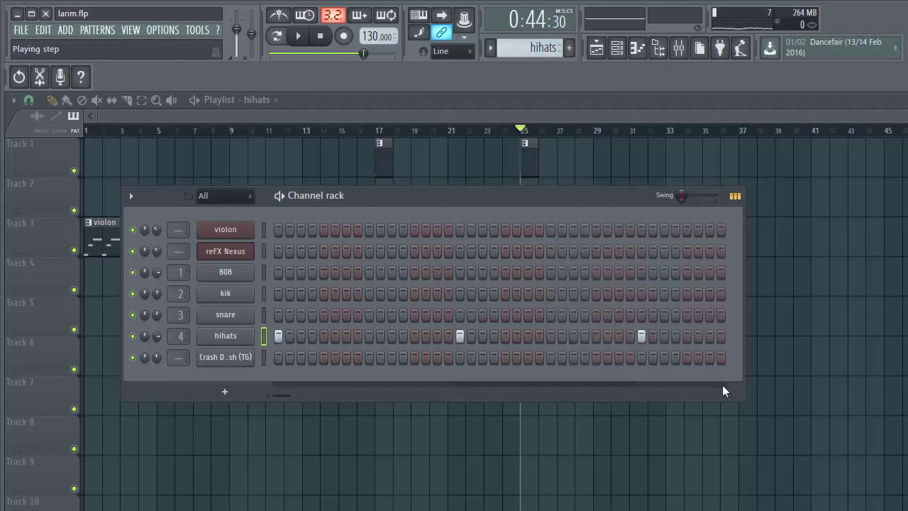
scroll(732, 394, "right", 3)
left_click(684, 336)
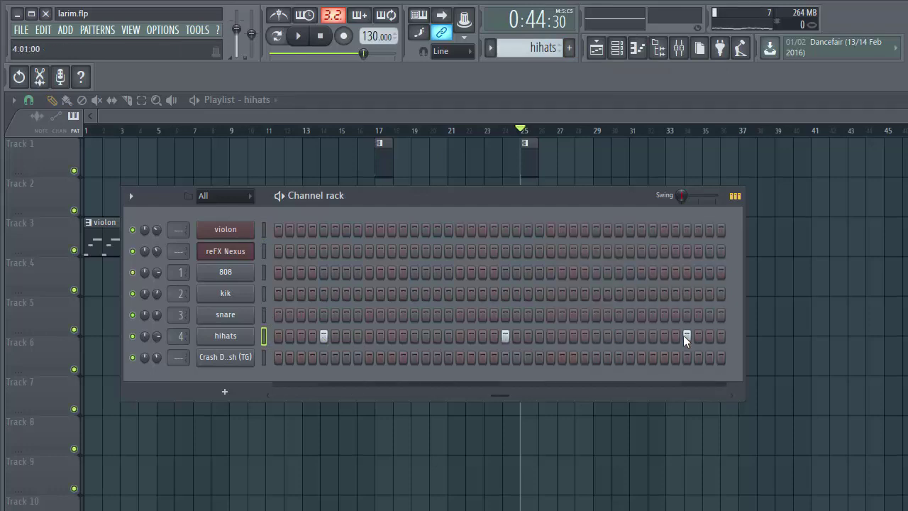
Step: Fill every second step of the hihats channel and place the hihats pattern on Track 2 at bar 25
right_click(223, 341)
left_click(410, 379)
left_click(445, 120)
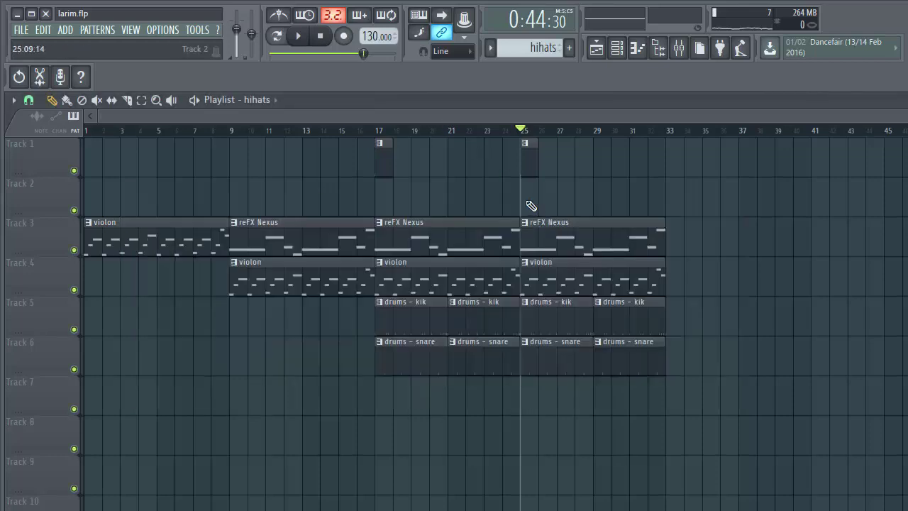
left_click(527, 184)
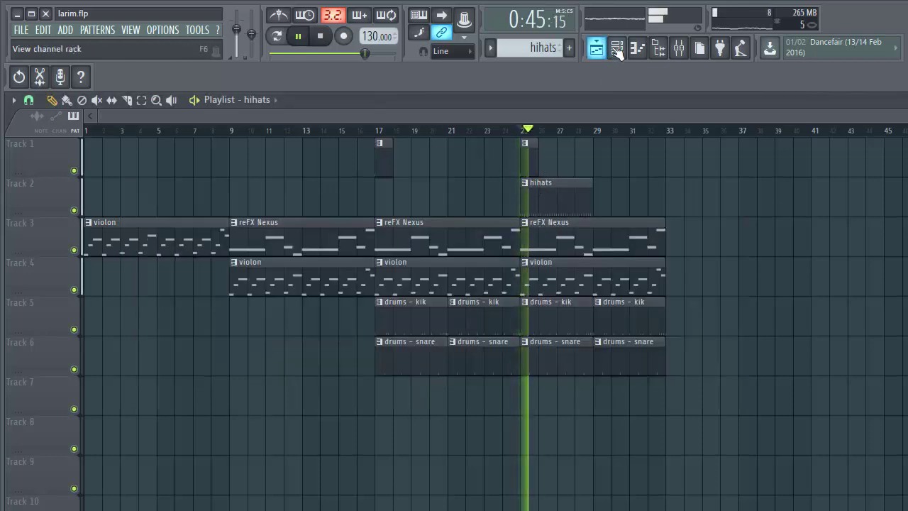
Step: Open the hihats sample settings and set a quick fade out on the sample by ear
left_click(617, 48)
left_click(236, 337)
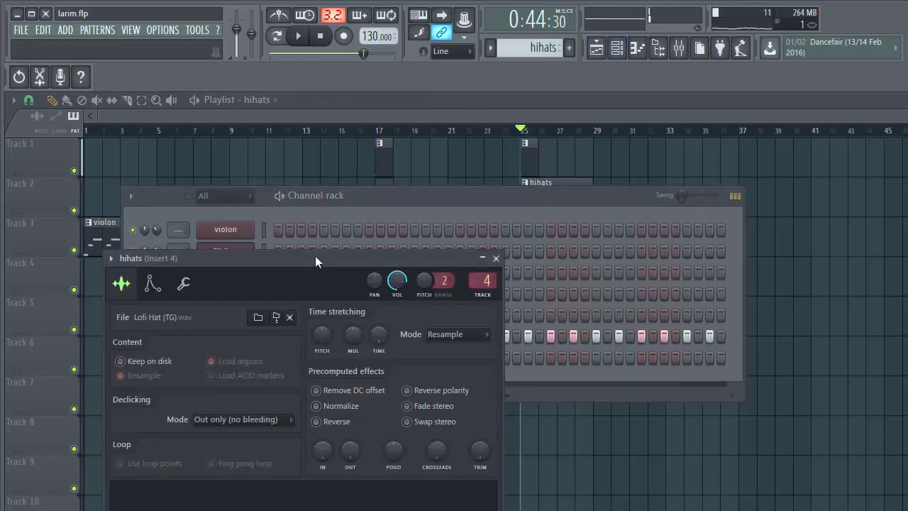
left_click_drag(315, 258, 385, 120)
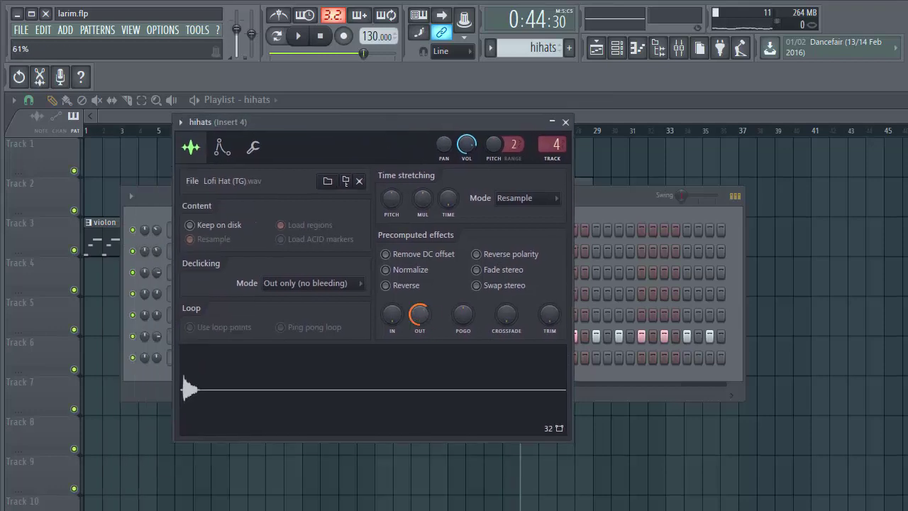
key("space")
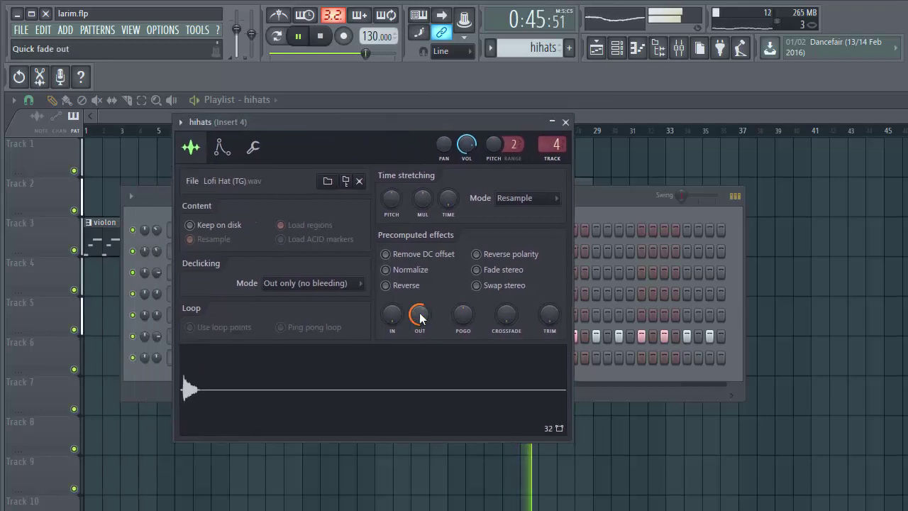
scroll(420, 317, "down", 2)
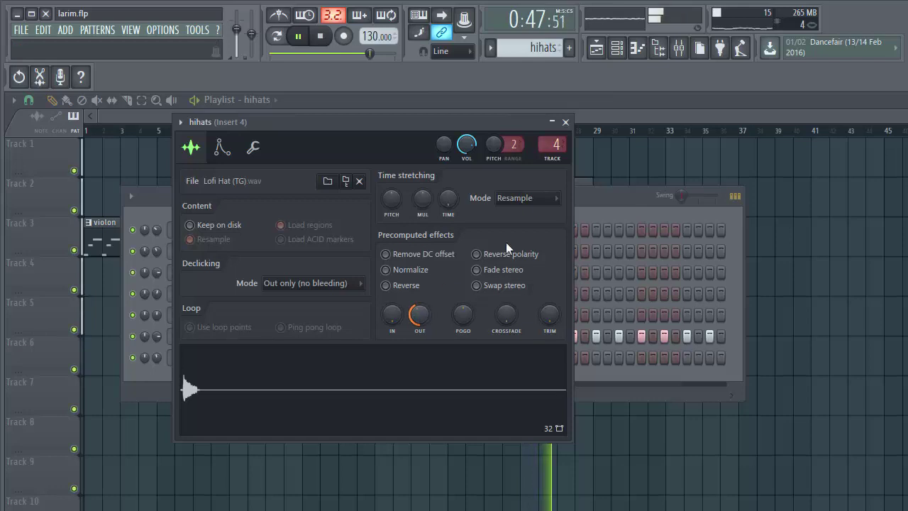
left_click(566, 122)
Step: Adjust the hihats channel's volume in the channel rack, checking it with short playback
key("space")
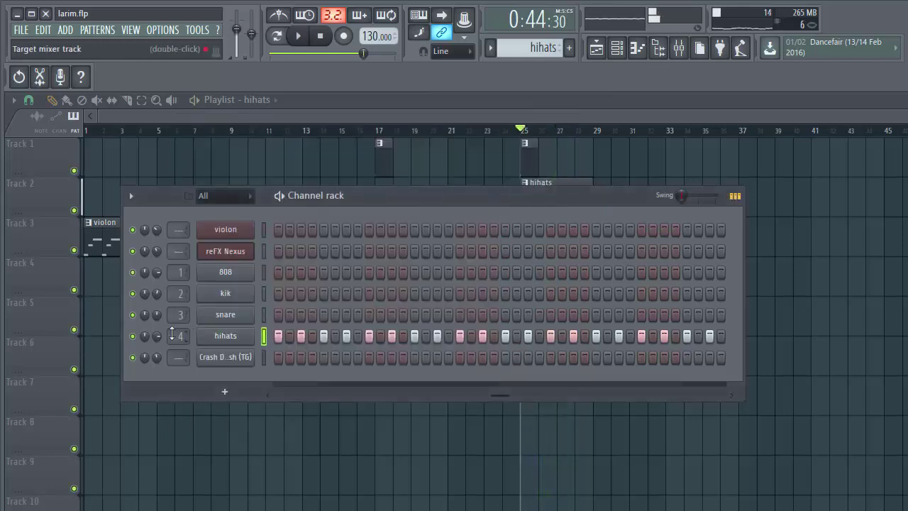
key("space")
key("space")
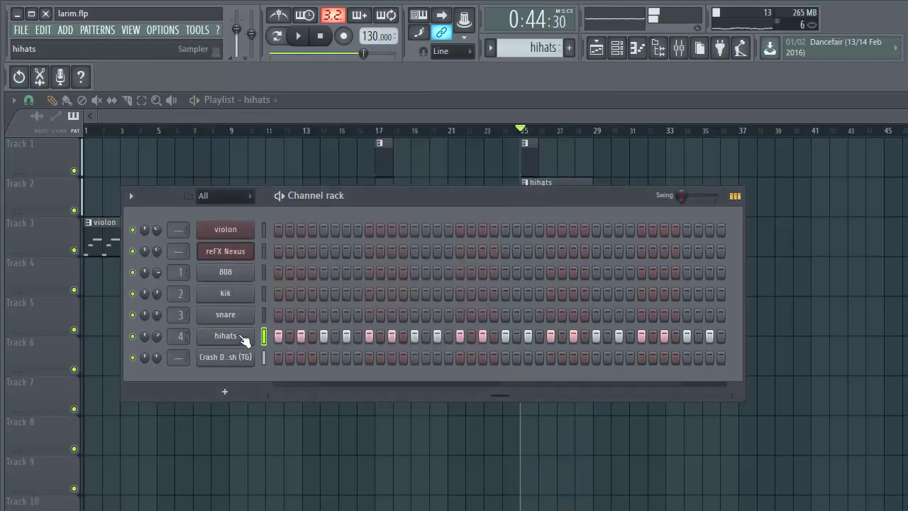
Step: Lengthen all hihats notes in the piano roll with the articulator so each reaches the next one
right_click(250, 334)
left_click(286, 335)
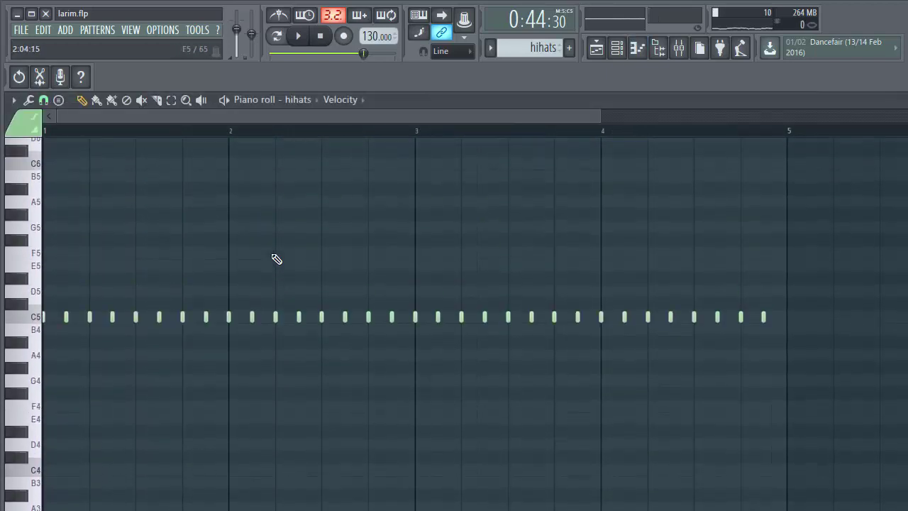
scroll(247, 135, "down", 3)
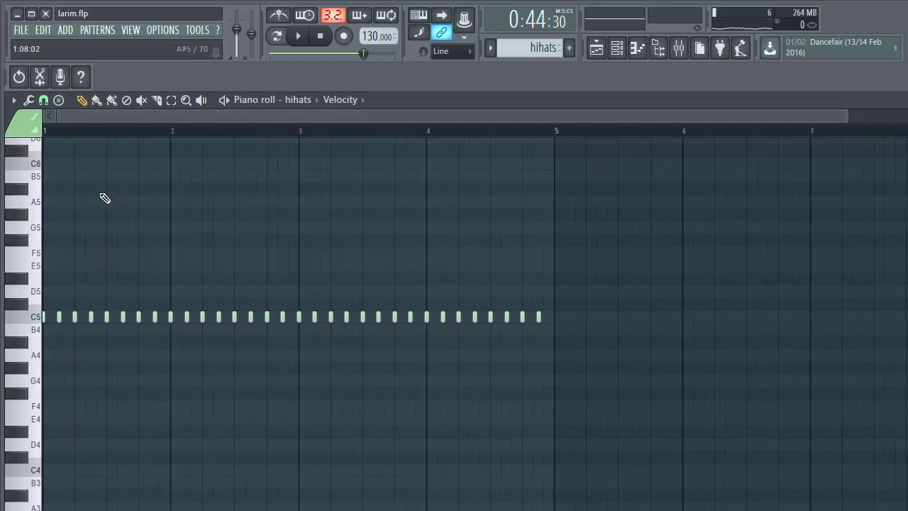
key("alt+l")
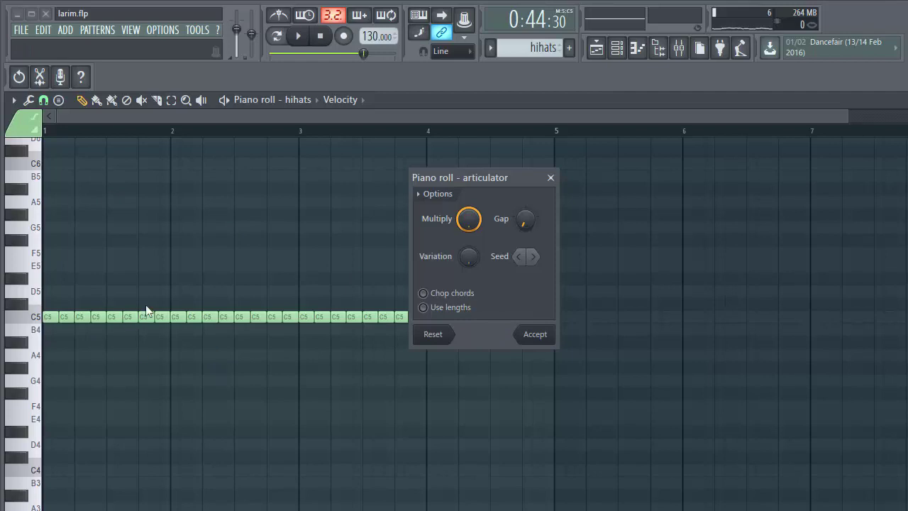
left_click(539, 339)
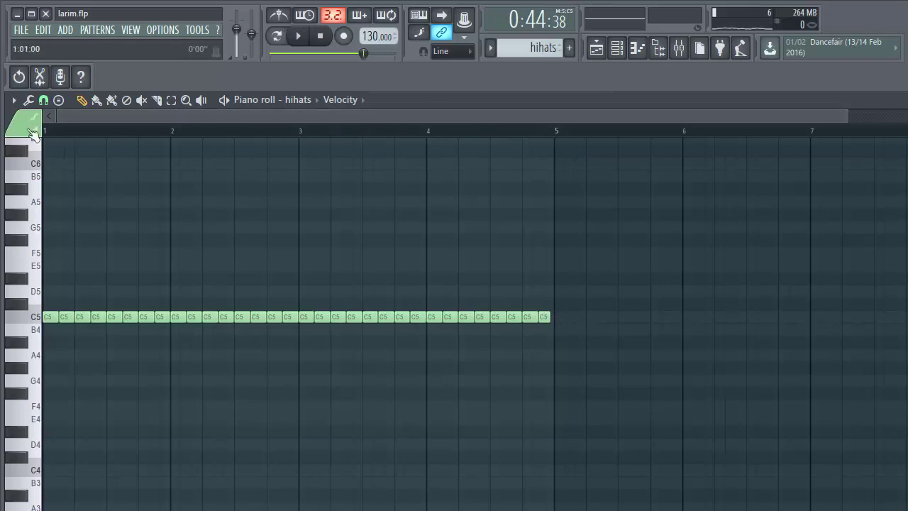
Step: Enlarge the velocity area under the hihats notes and play the pattern back
left_click_drag(474, 509, 477, 391)
key("space")
key("space")
scroll(64, 144, "up", 3)
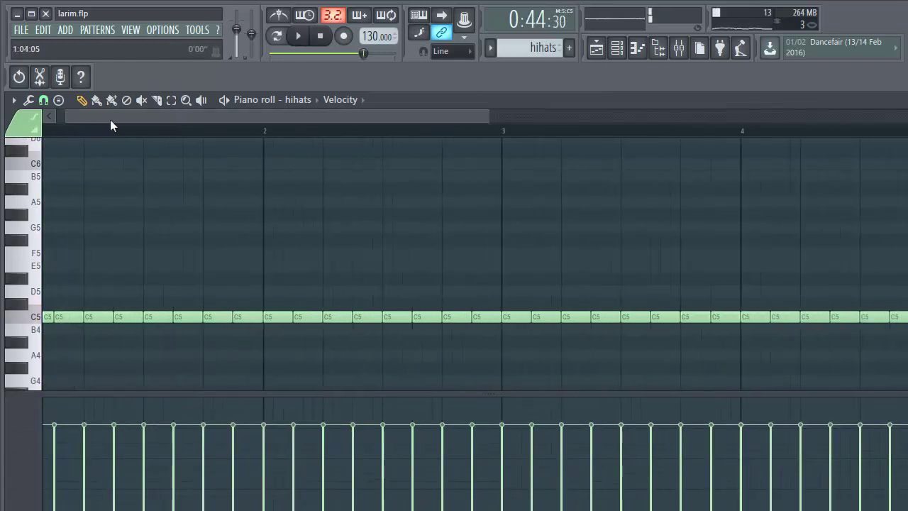
key("space")
key("space")
Step: Chop the third hihats note of bar 1 into four short notes with the arpeggiator
key("z")
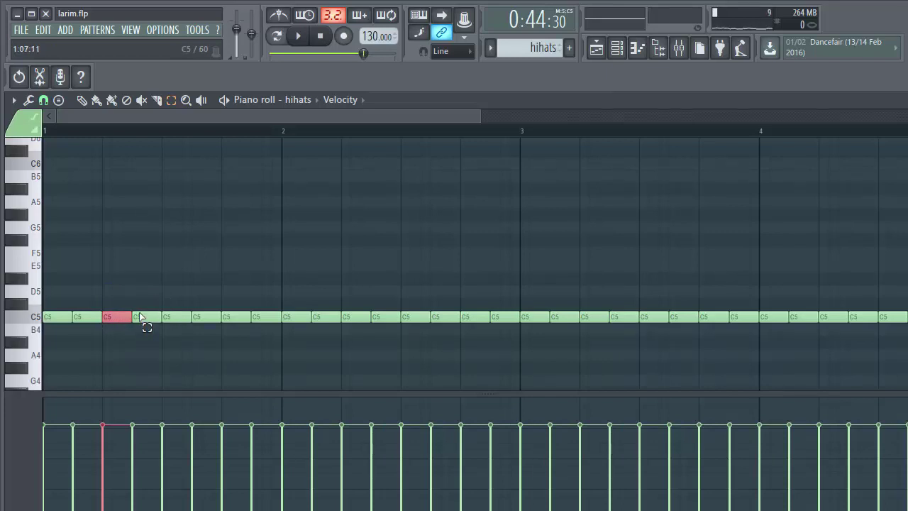
key("alt+a")
key("space")
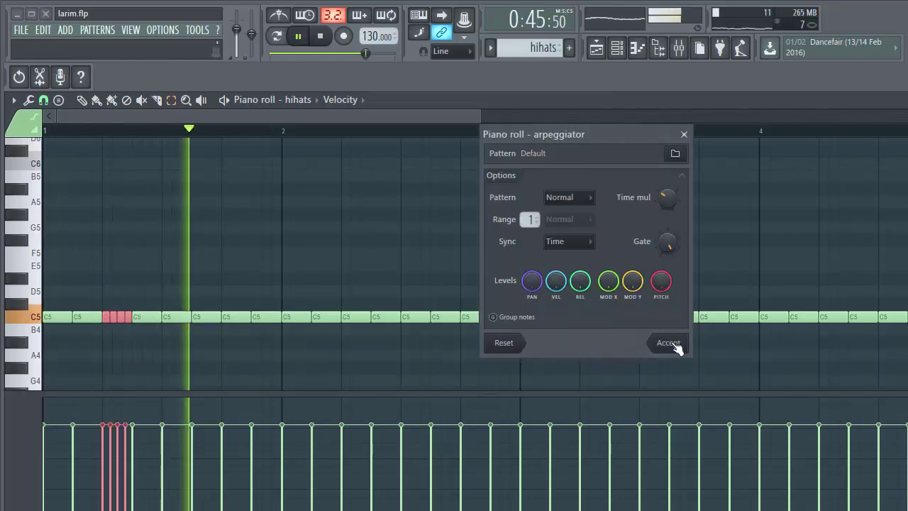
left_click(669, 343)
key("space")
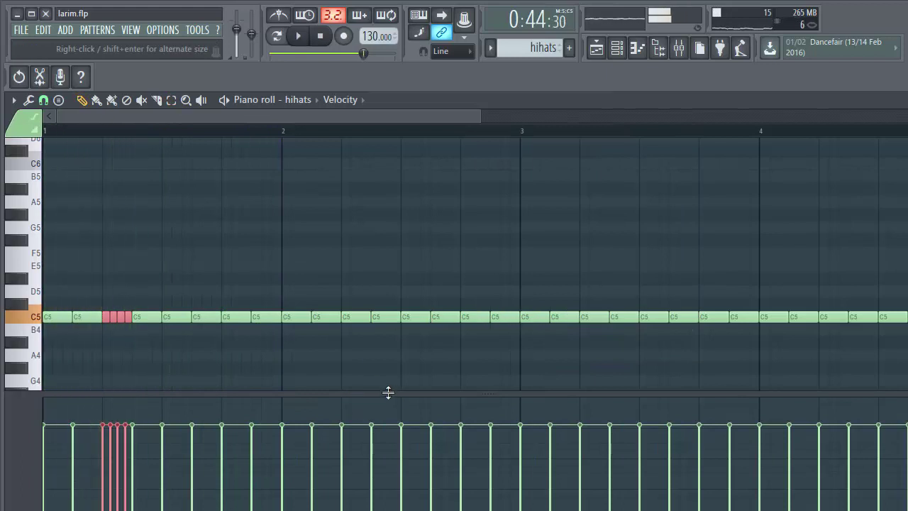
Step: Lower the velocities of the four short hihats notes in bar 1, audition the roll and deselect them
left_click_drag(388, 393, 389, 312)
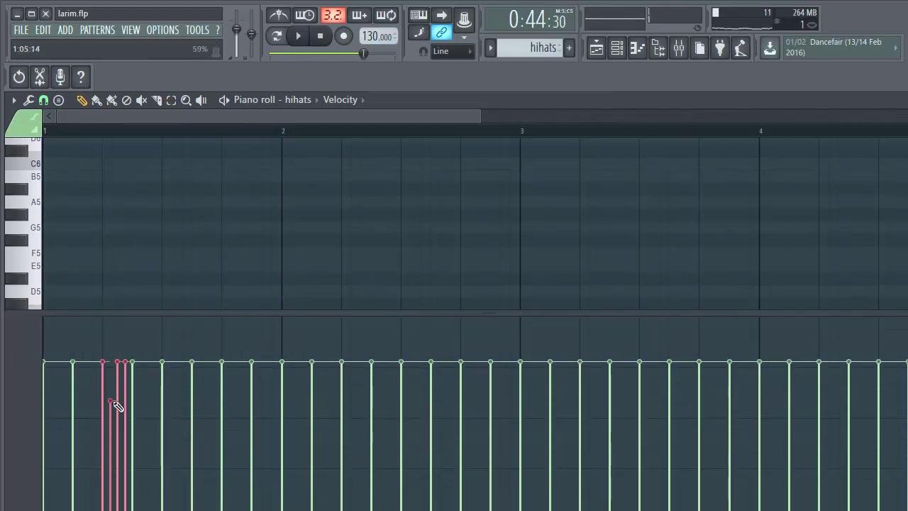
mouse_move(121, 407)
left_mouse_down()
mouse_move(121, 389)
mouse_move(130, 393)
left_mouse_up()
left_click_drag(274, 313, 273, 397)
key("space")
left_click(74, 448)
key("space")
left_click(97, 346, "ctrl")
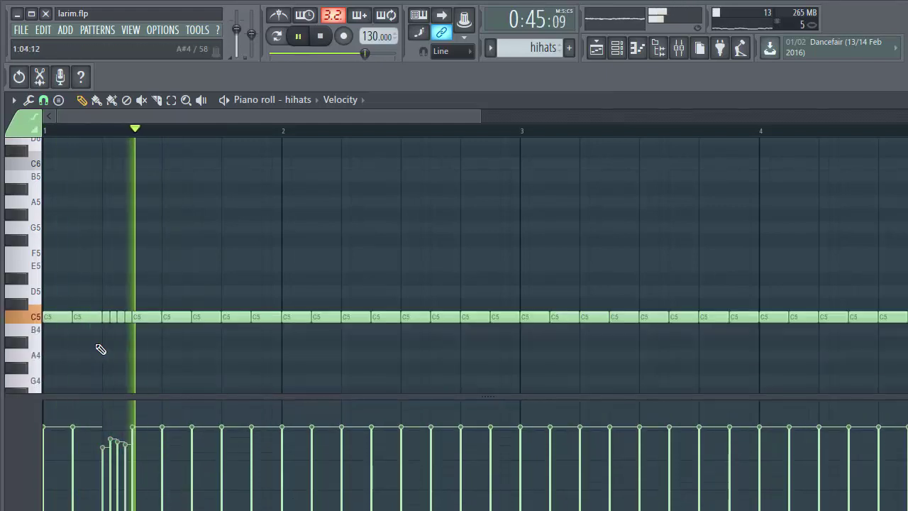
Step: Lower the second hihats note's velocity and set the first note of the short roll to about 78%
key("space")
left_click(82, 448)
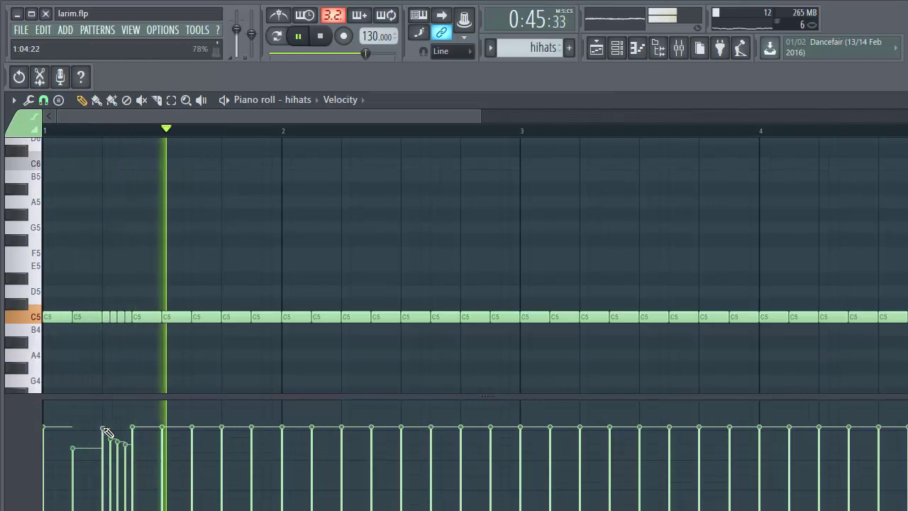
key("space")
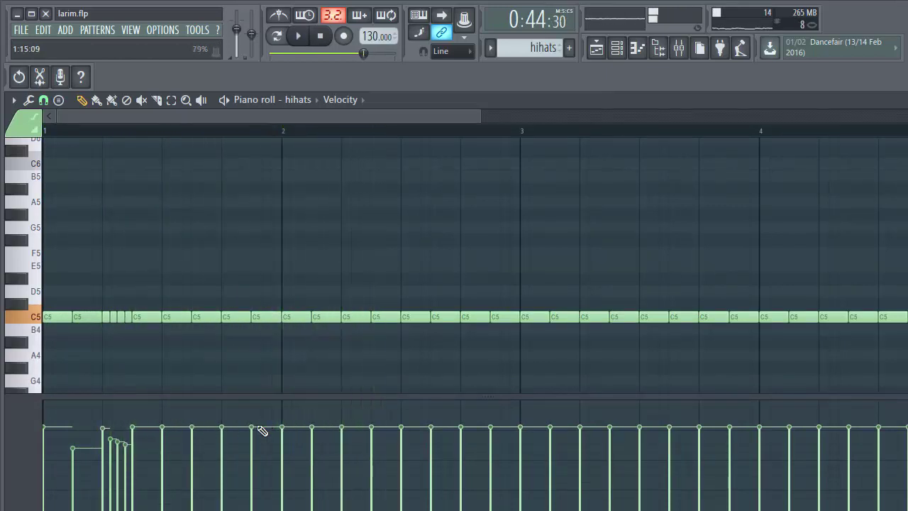
Step: Lower every second hihats note from the second half of bar 1 through bar 2 to about 50–60% velocity and audition it
key("space")
left_click(191, 452)
left_click(251, 459)
left_click(311, 457)
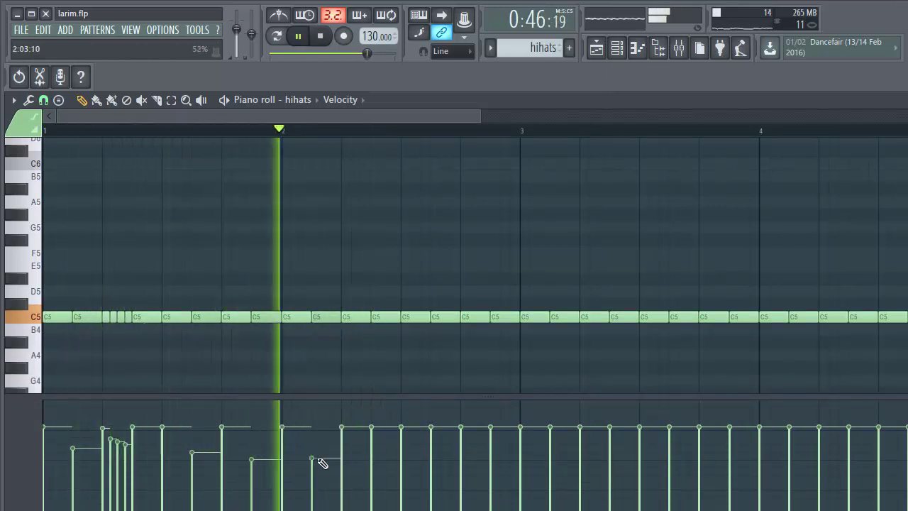
left_click(371, 457)
left_click(431, 459)
left_click(490, 454)
key("space")
key("space")
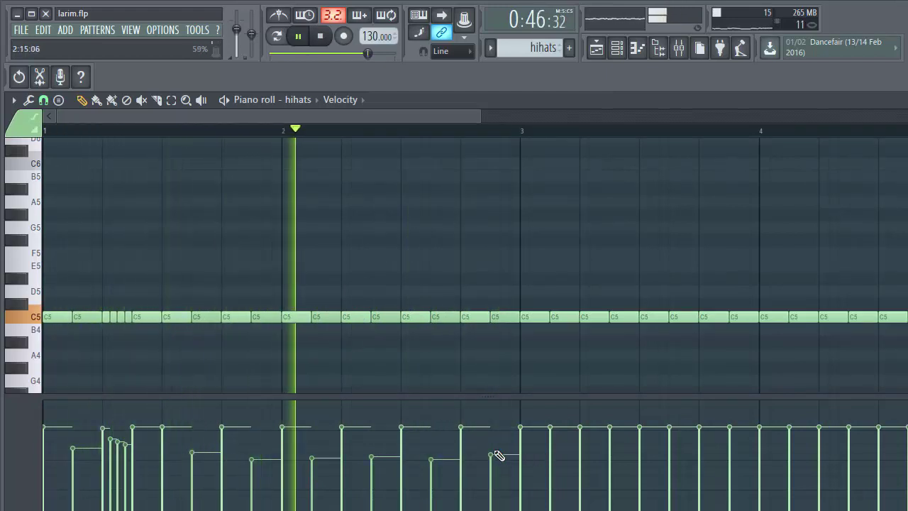
Step: Try splitting the second hihats note of bar 2 into two short notes and audition it
key("space")
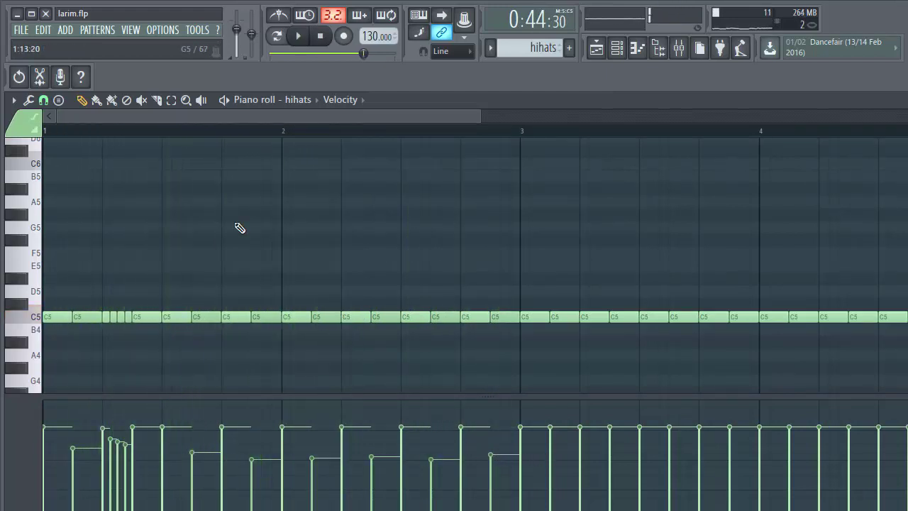
left_click(43, 100)
left_click(75, 264)
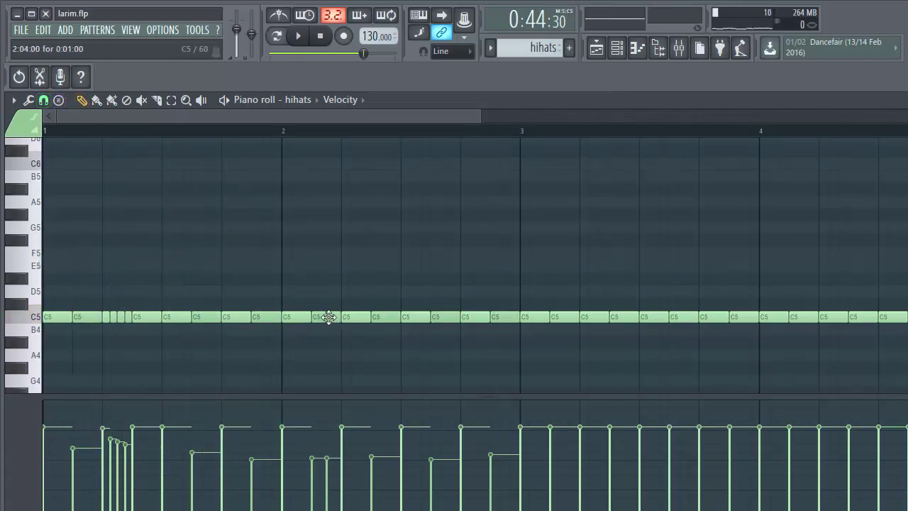
key("space")
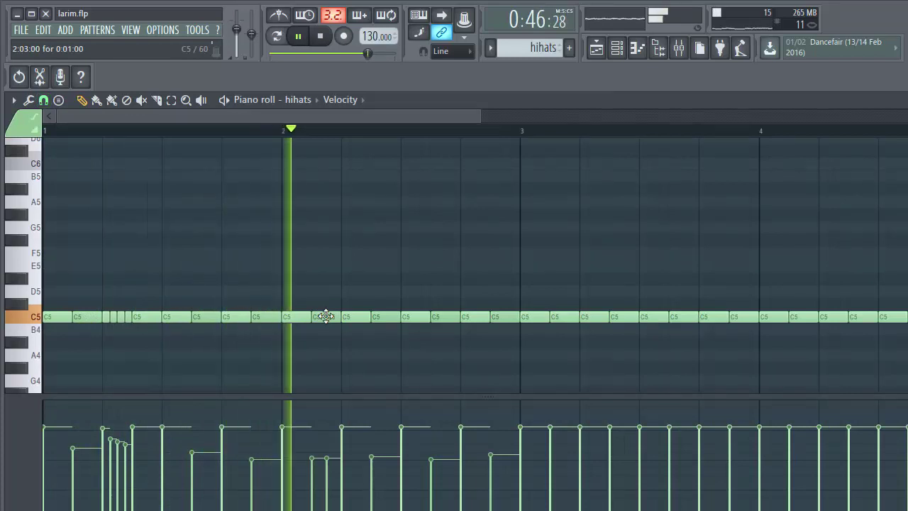
key("space")
Step: Replace the second hihats note of bar 2 with a half-length note, split the third into two short notes, and audition the pattern
right_click(319, 316)
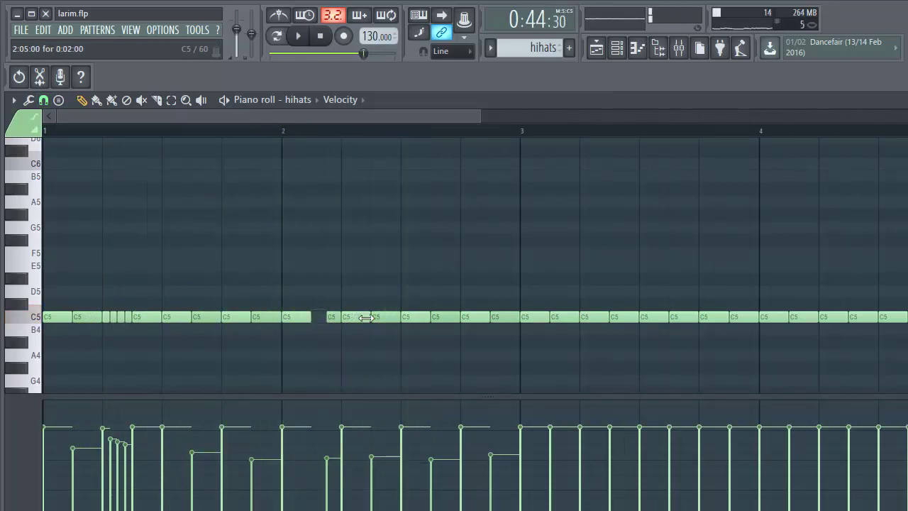
left_click(324, 317)
key("space")
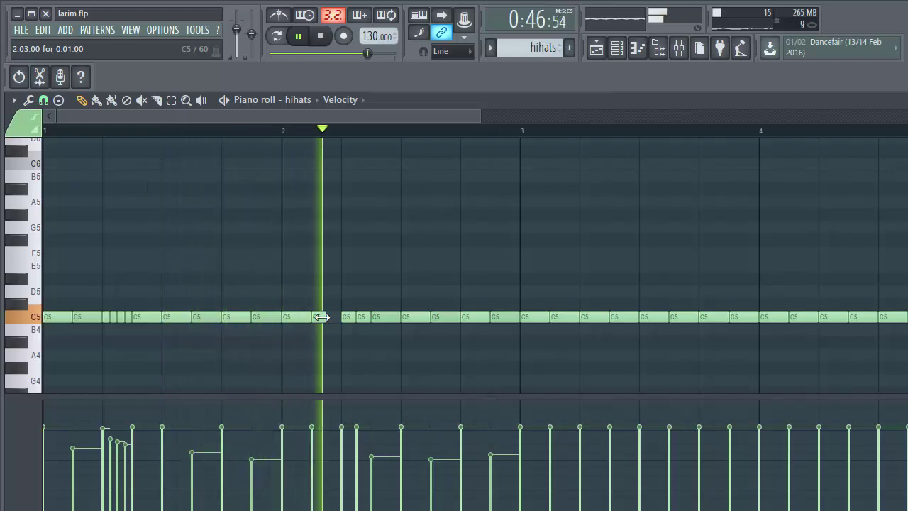
key("space")
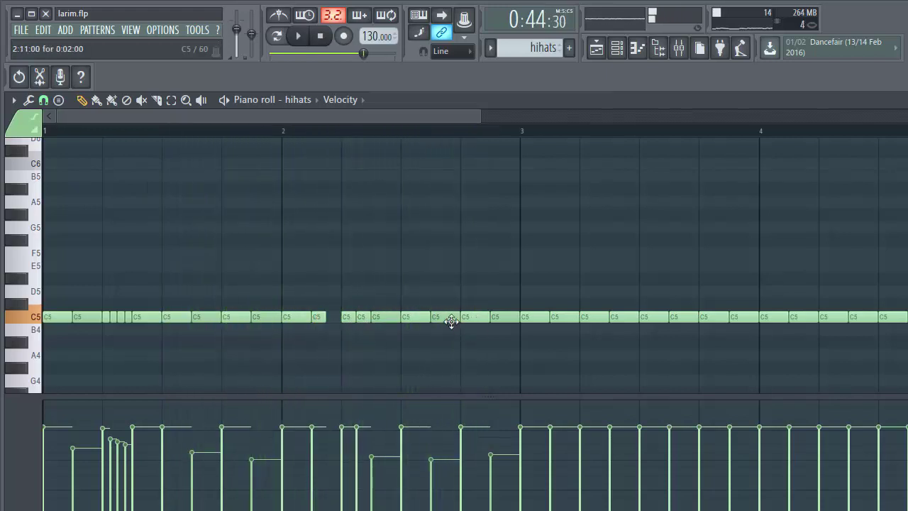
key("space")
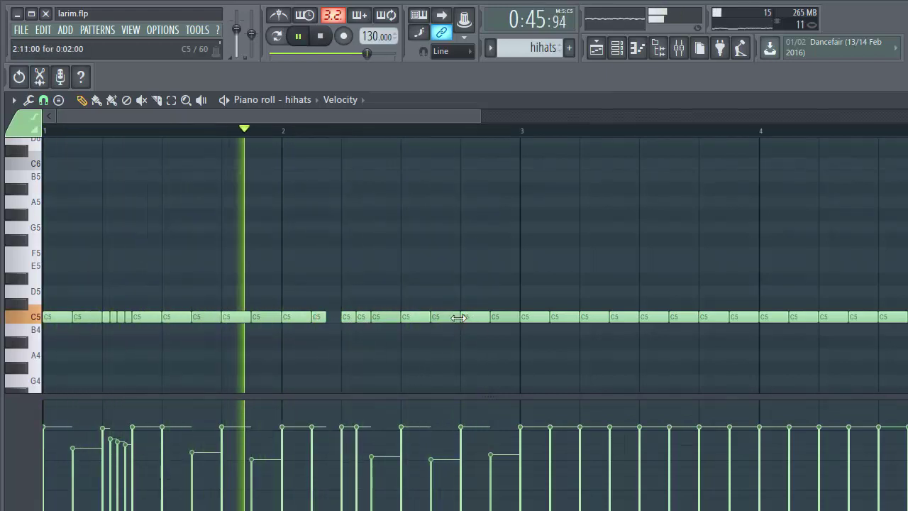
key("space")
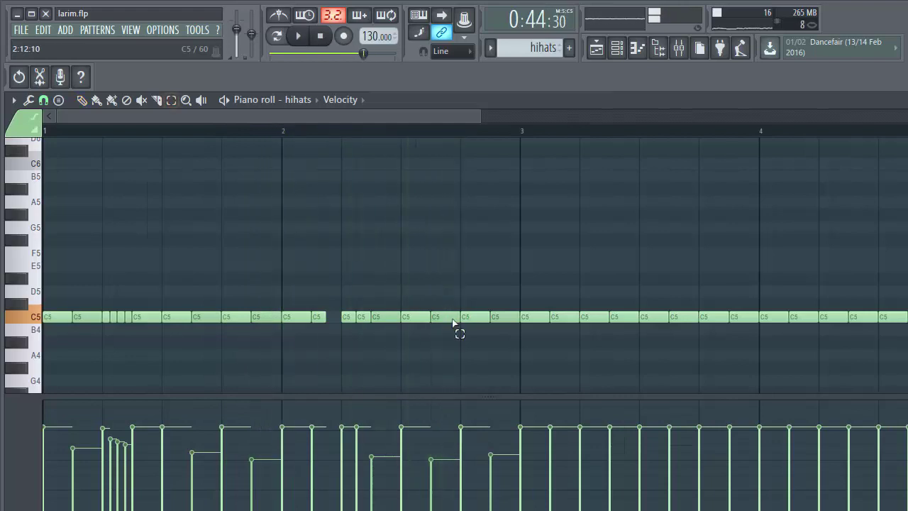
Step: Chop the sixth-position hihats note of bar 2 into a fast roll of very short notes with the arpeggiator and audition it
key("alt+a")
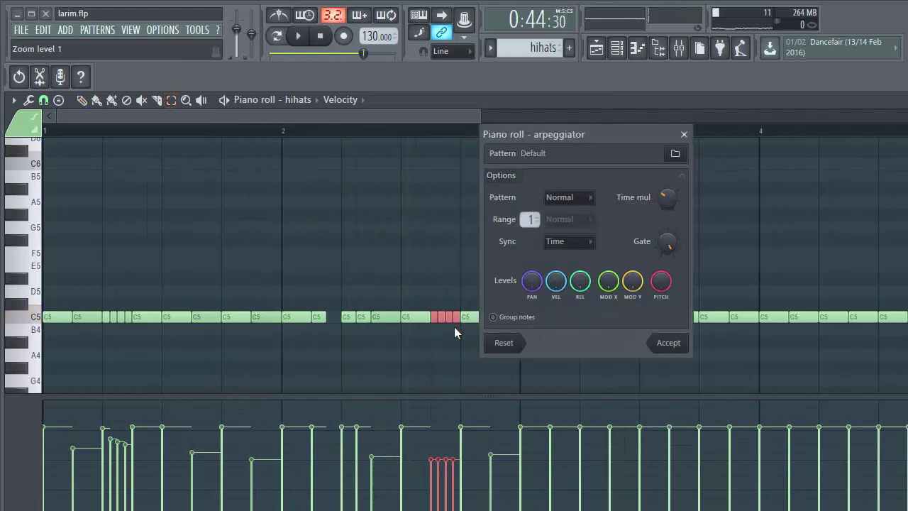
left_click(668, 343)
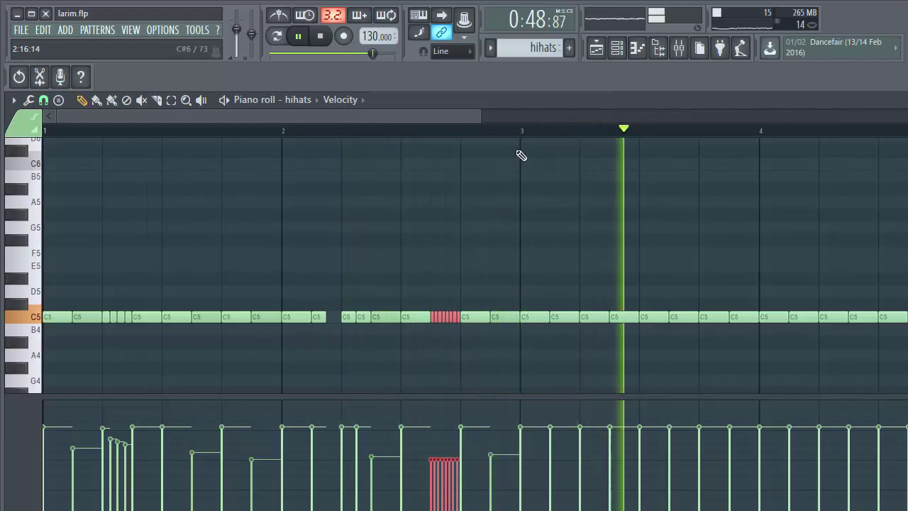
scroll(537, 136, "down", 3)
key("space")
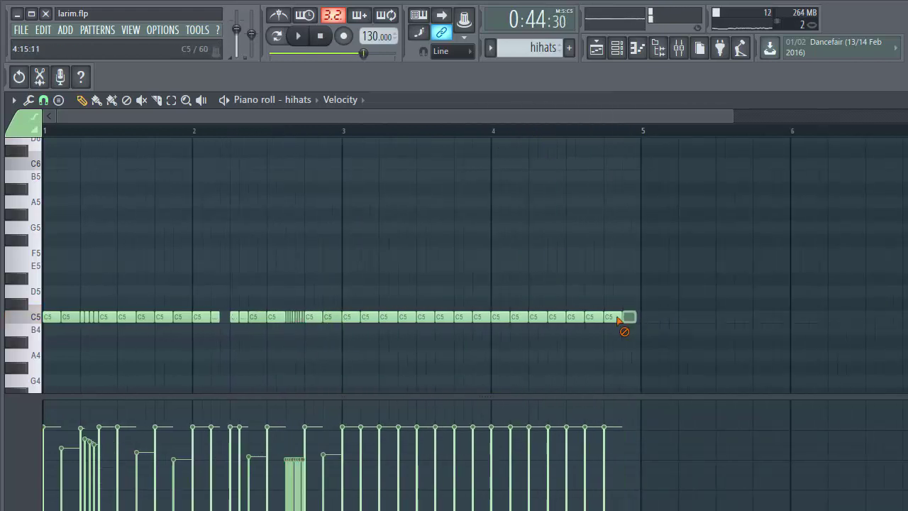
Step: Replace the hihats notes in bars 3 and 4 with a copy of bars 1 and 2, and audition all four bars
left_click_drag(622, 319, 366, 319)
right_click(481, 318)
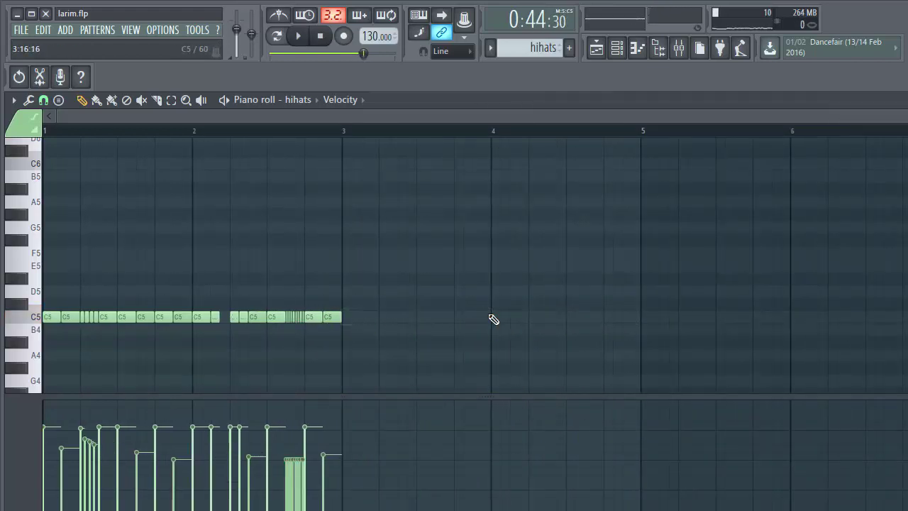
key("ctrl+a")
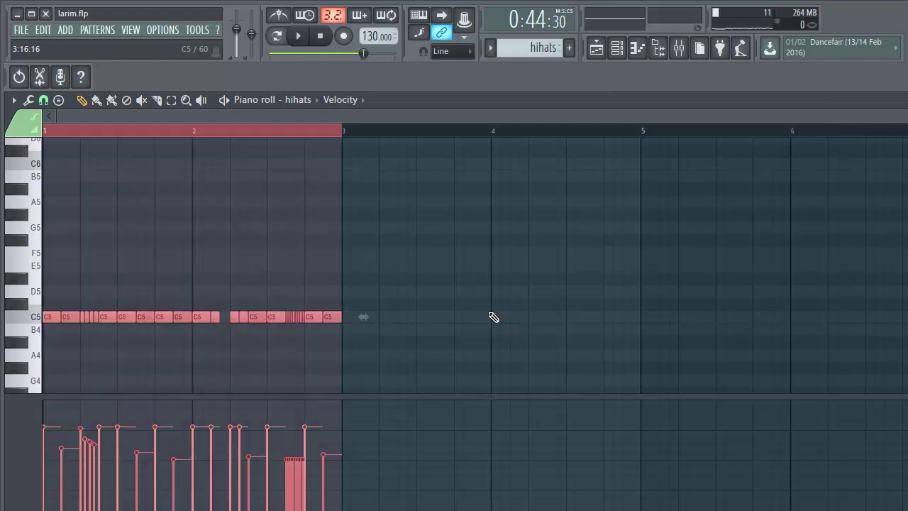
key("ctrl+v")
key("shift+Right")
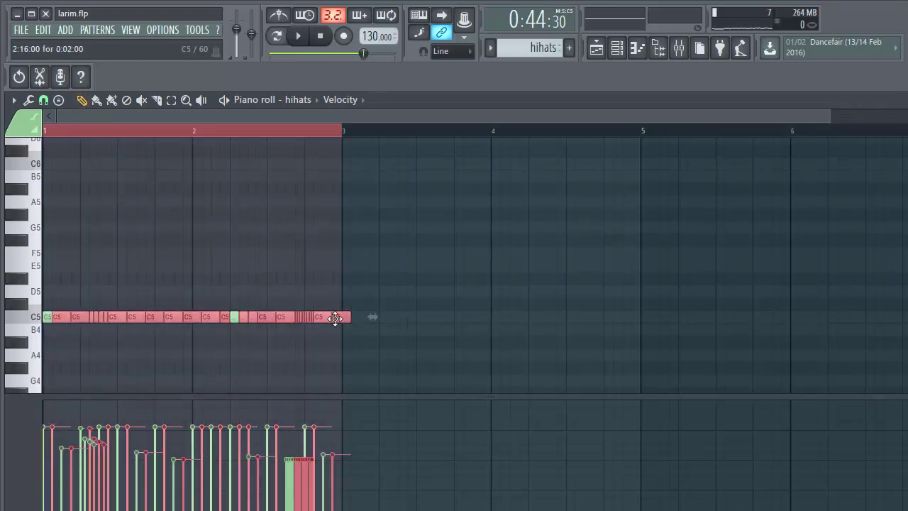
left_click_drag(335, 317, 622, 317)
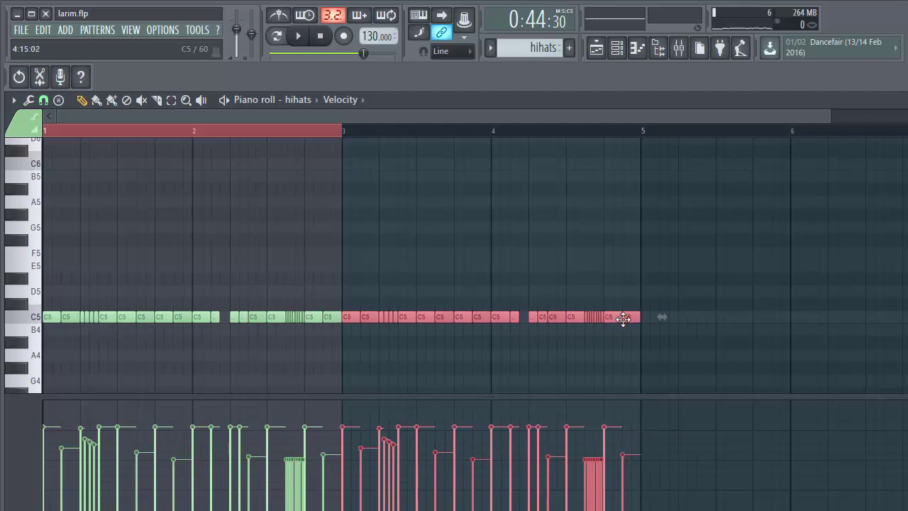
key("space")
left_click_drag(458, 395, 457, 386)
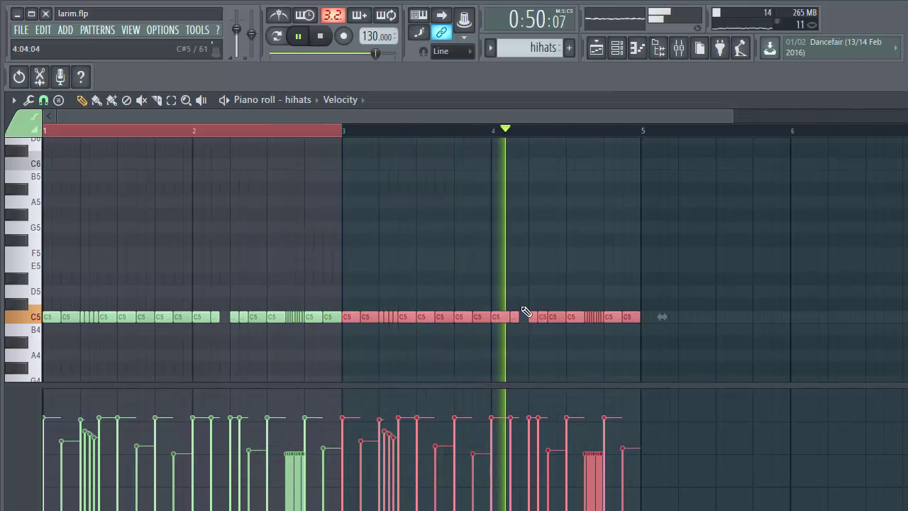
Step: Add a second hihats clip at bar 29 on Track 2 of the playlist and audition the arrangement from bar 25
left_click(617, 48)
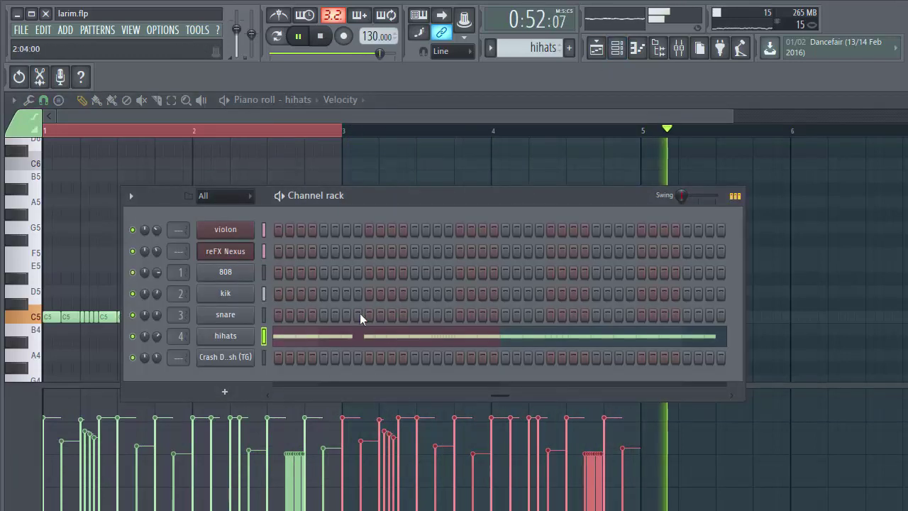
key("space")
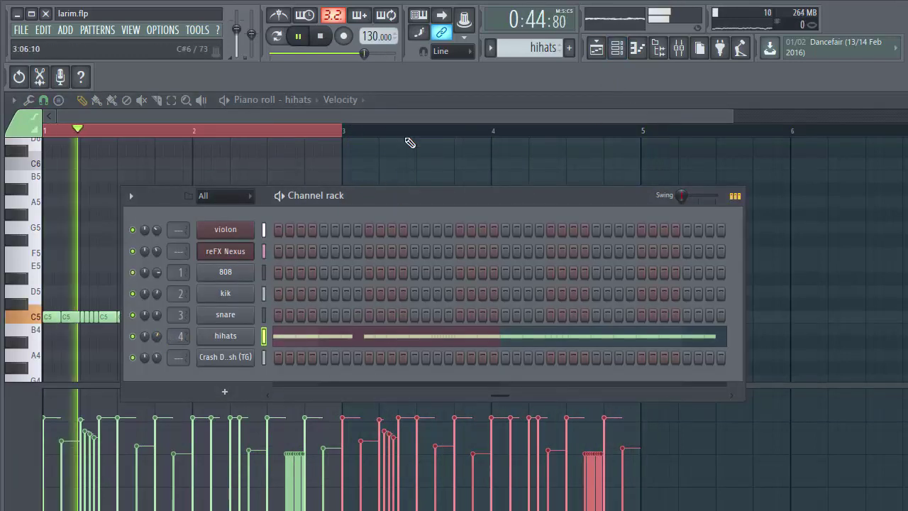
left_click(596, 48)
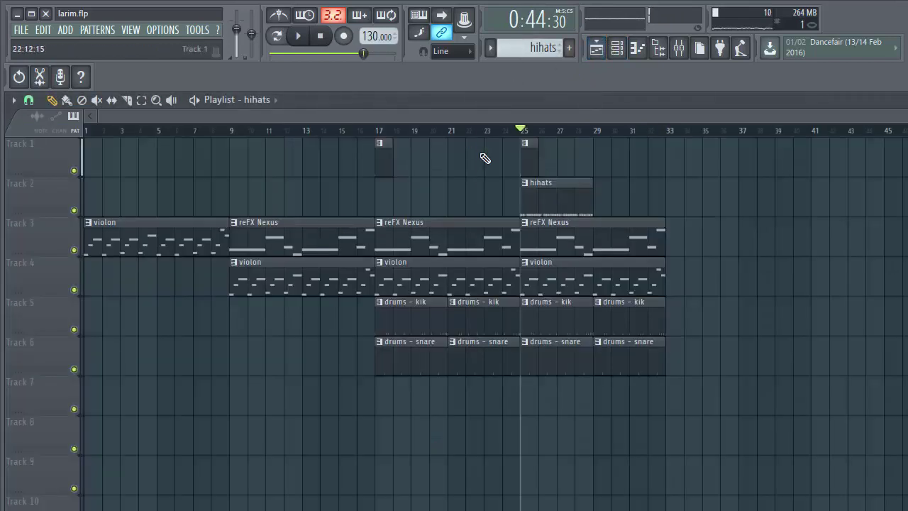
left_click(603, 193)
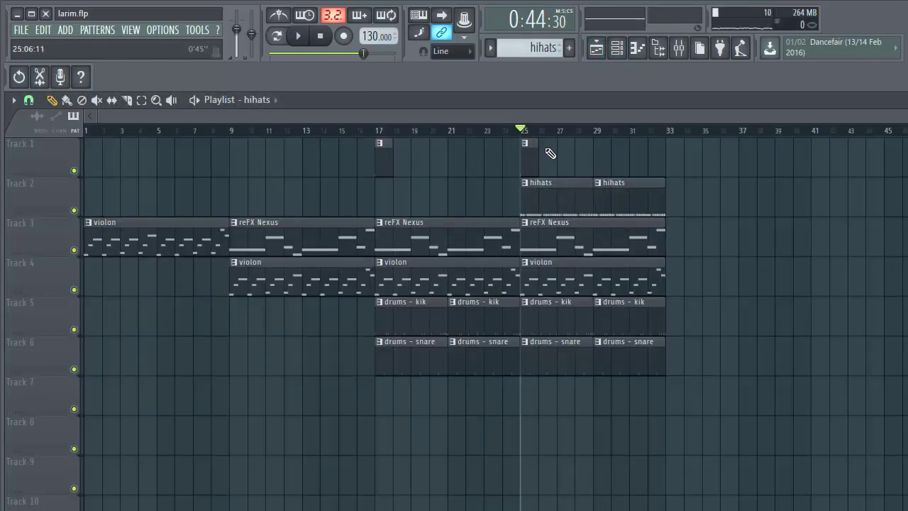
left_click(311, 39)
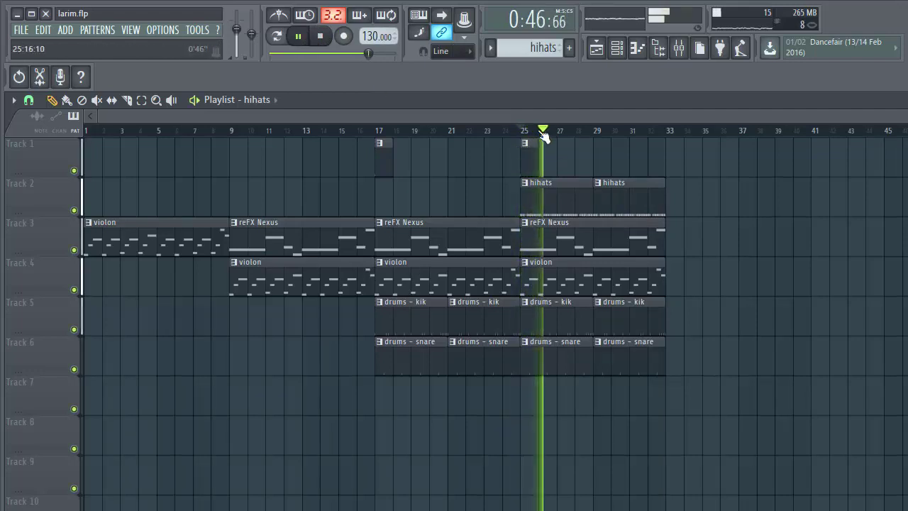
scroll(544, 136, "right", 3)
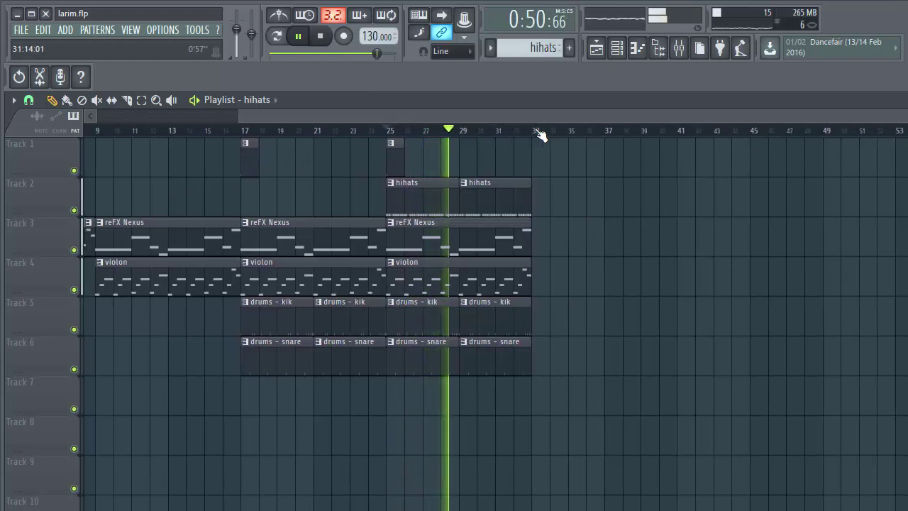
scroll(543, 135, "left", 3)
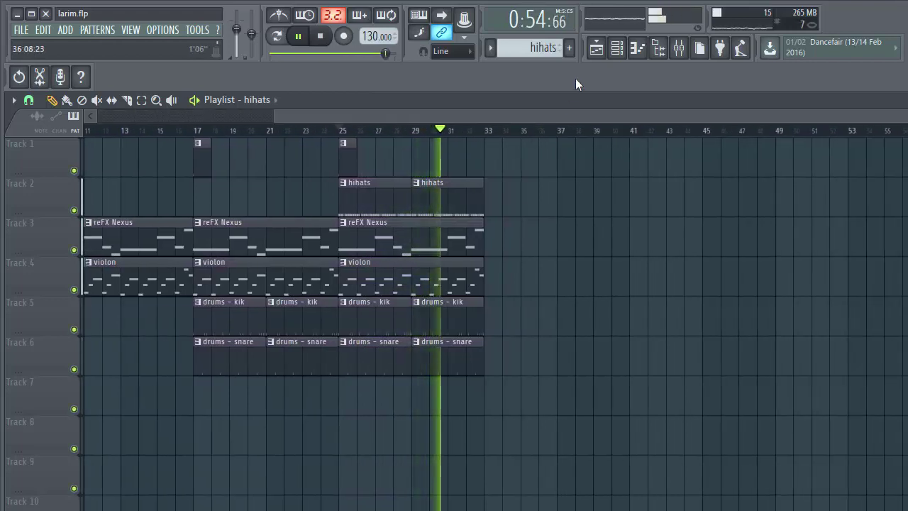
Step: Set the playlist's playback position to bar 17, where the first drum clips start
left_click(617, 50)
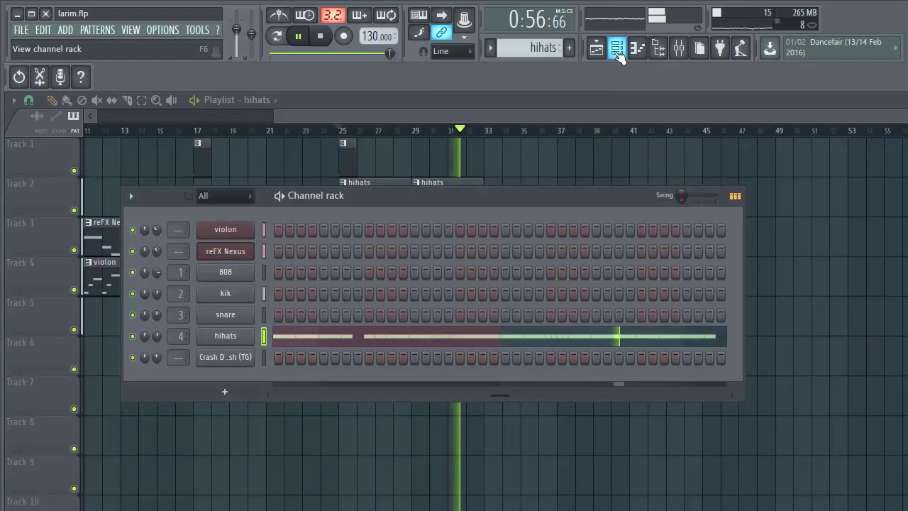
left_click_drag(500, 191, 515, 313)
left_click(372, 118)
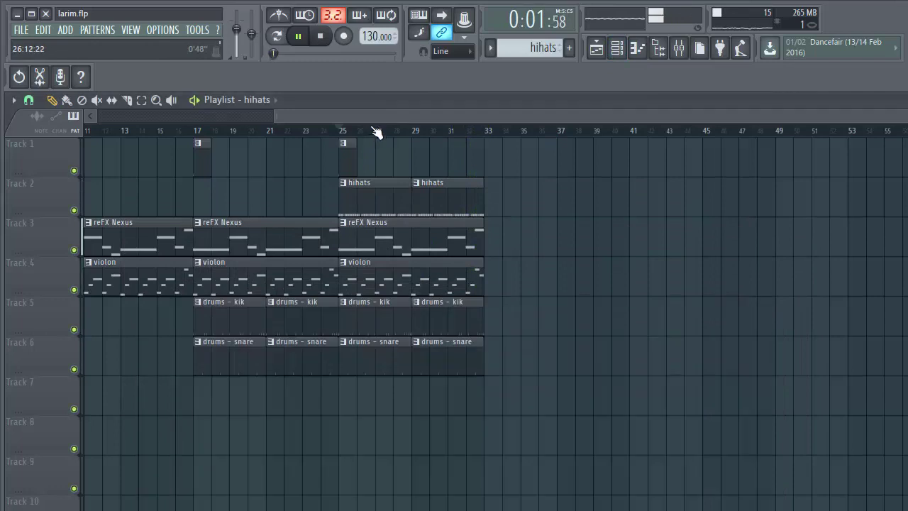
left_click(342, 131)
key("space")
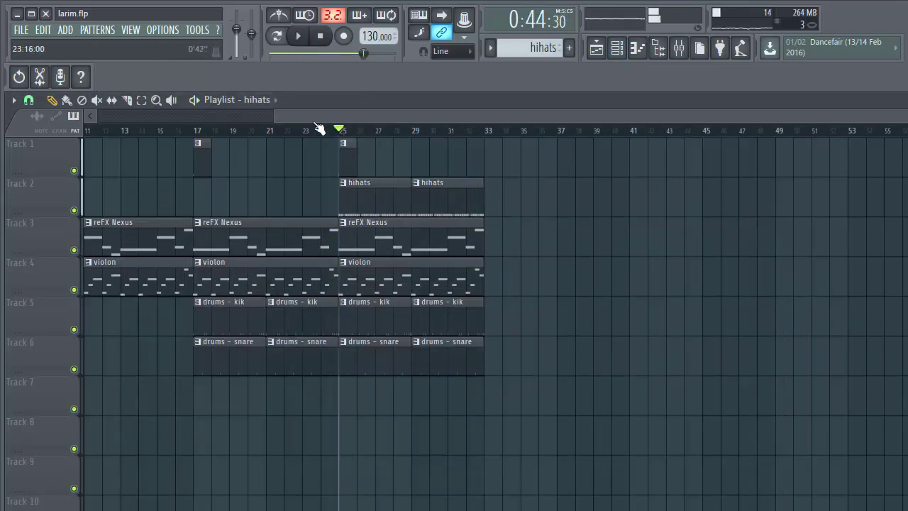
left_click(195, 131)
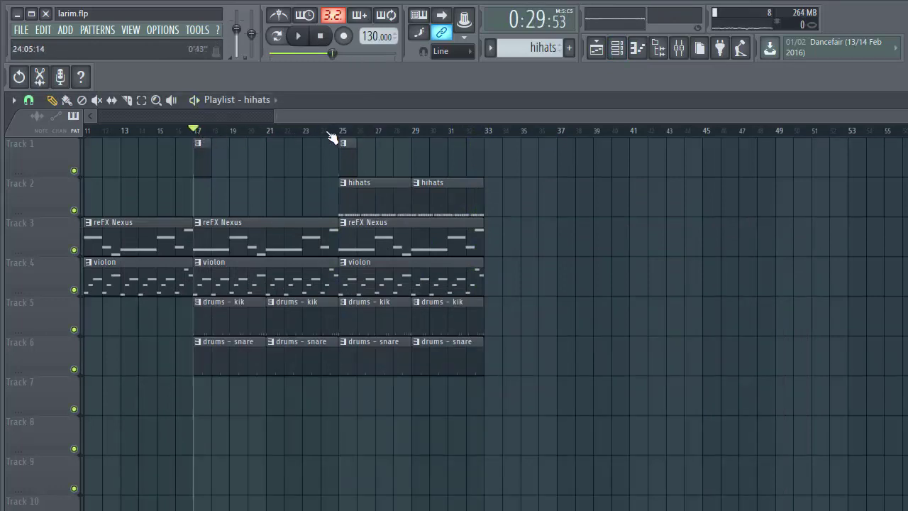
Step: Copy the kik channel's steps to the 808 channel in the drums - kik pattern and audition them from bar 17
left_click(617, 48)
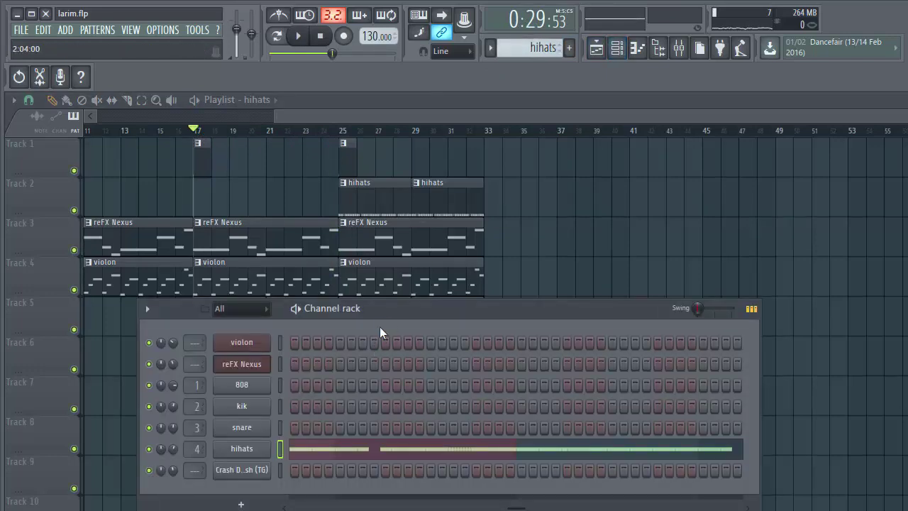
left_click_drag(391, 304, 410, 215)
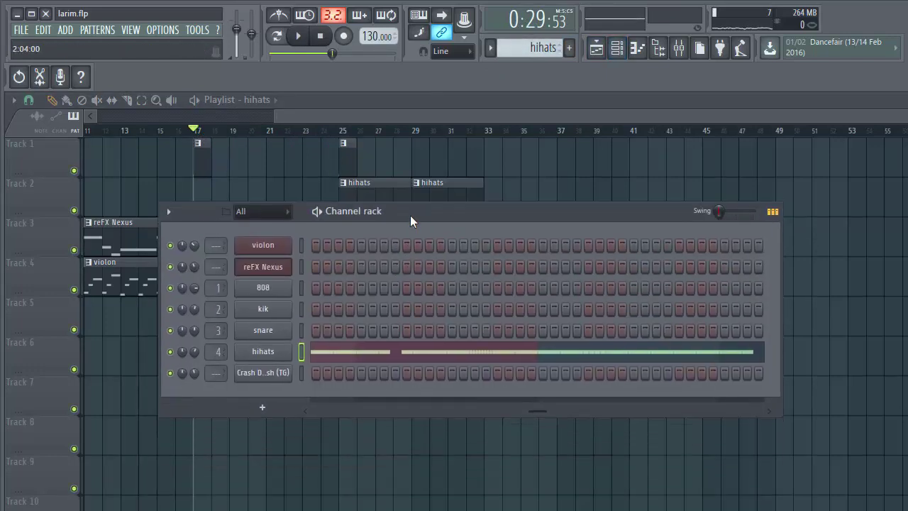
left_click(543, 47)
left_click(567, 83)
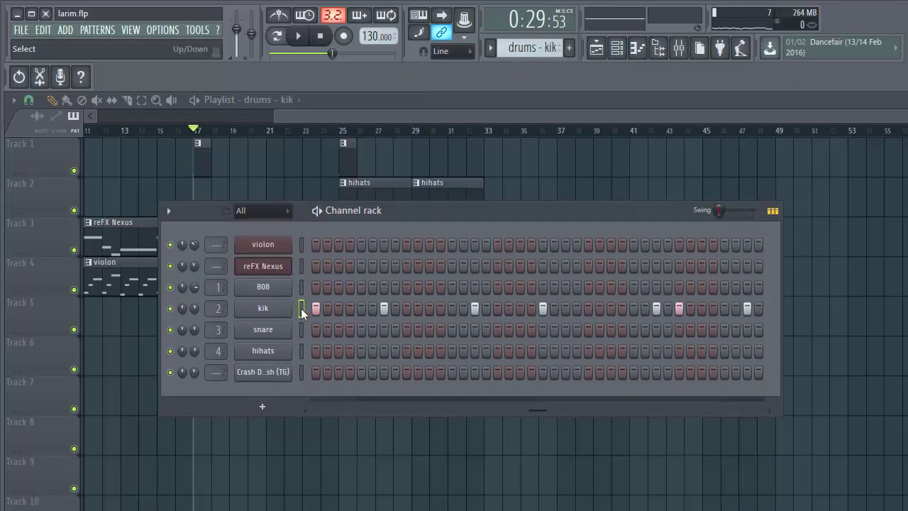
left_click(301, 287)
key("ctrl+v")
key("space")
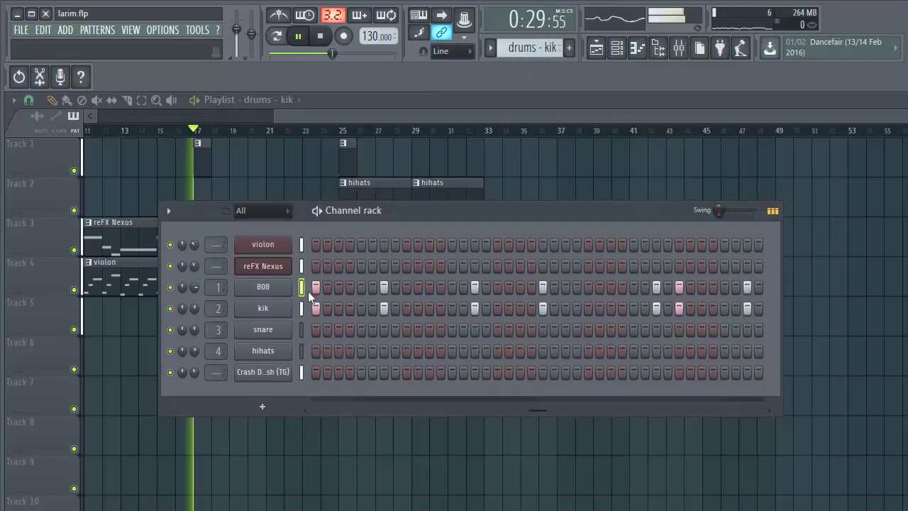
key("space")
Step: Mute every channel except 808 and kik and audition the two together
right_click(177, 291)
key("Escape")
key("space")
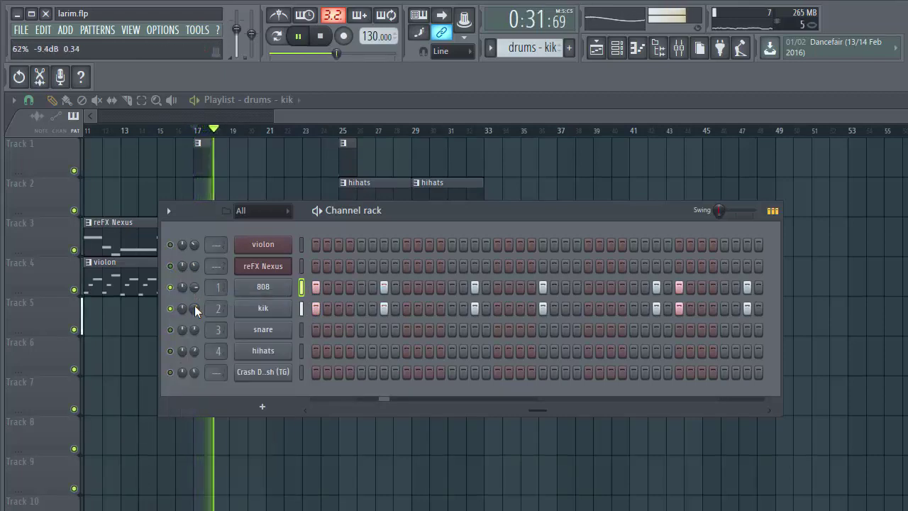
Step: Open the 808 channel's sample in Edison and detect its pitch regions to find the root note
left_click(275, 288)
key("space")
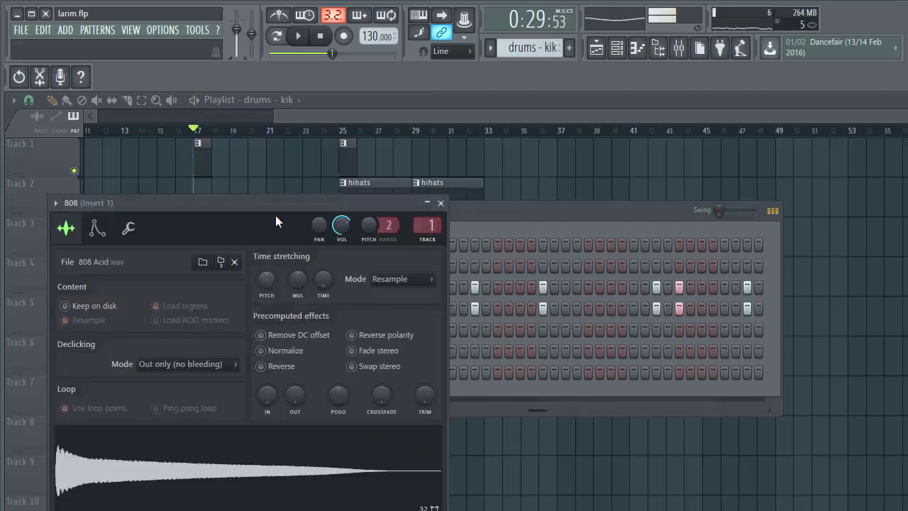
left_click_drag(275, 215, 438, 166)
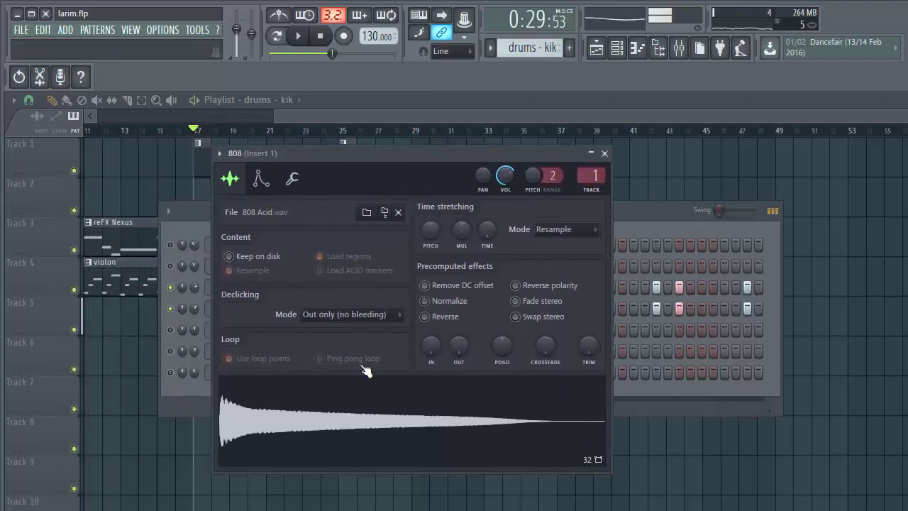
right_click(309, 403)
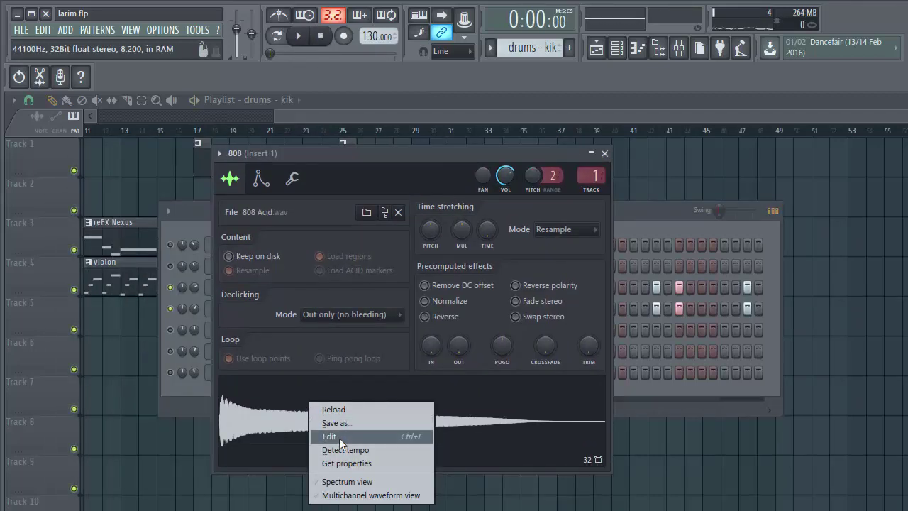
left_click(339, 436)
left_click(151, 264)
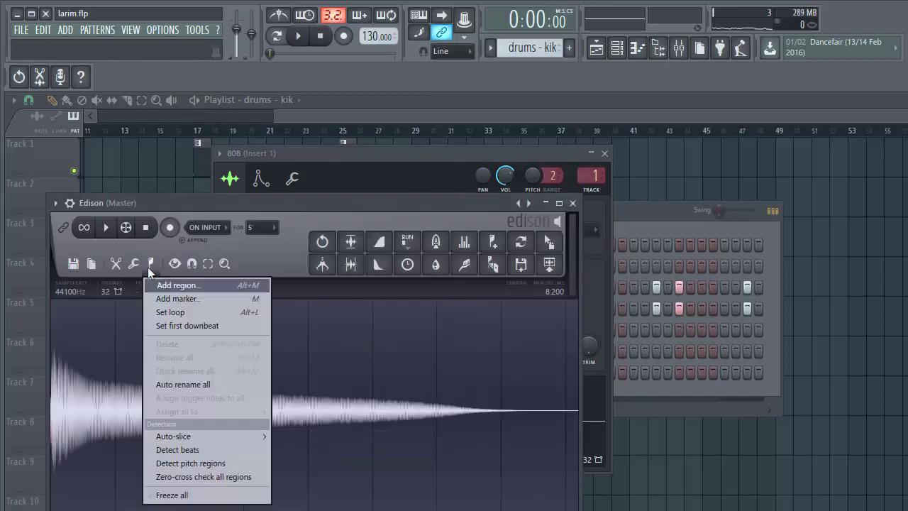
left_click(202, 465)
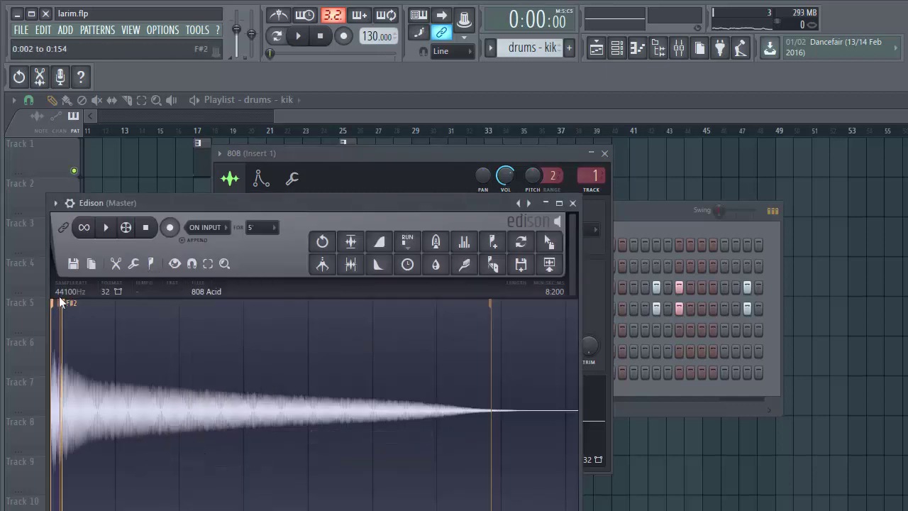
left_click(573, 204)
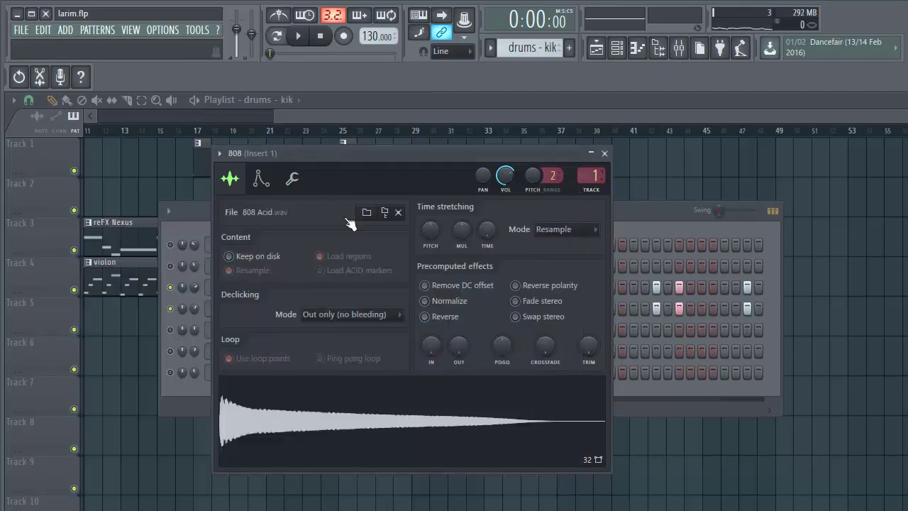
Step: Set the 808 channel's root note to F#5 and audition 808 and kik from bar 17 of the playlist
left_click(293, 181)
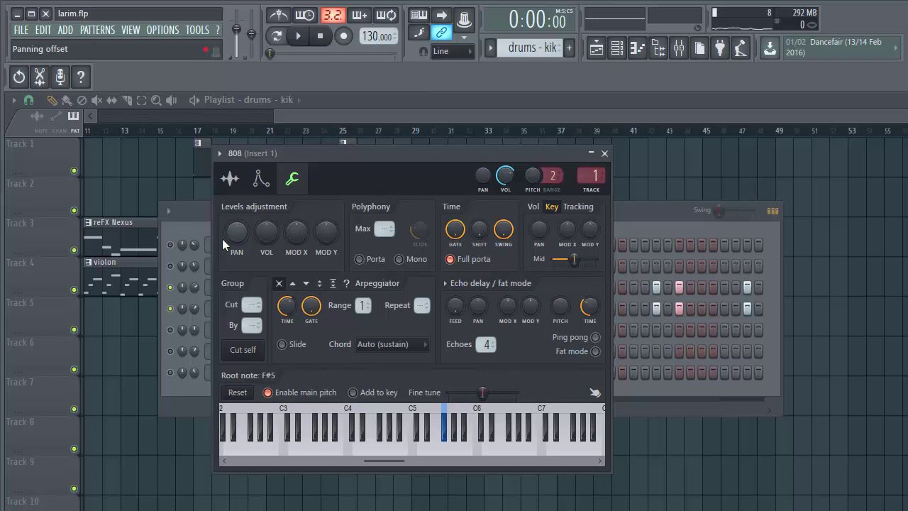
left_click(605, 153)
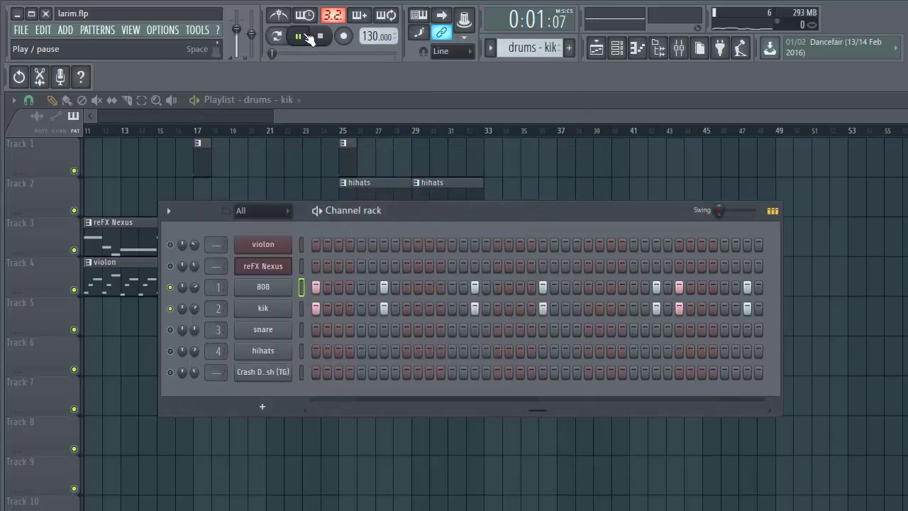
left_click(273, 130)
left_click(196, 133)
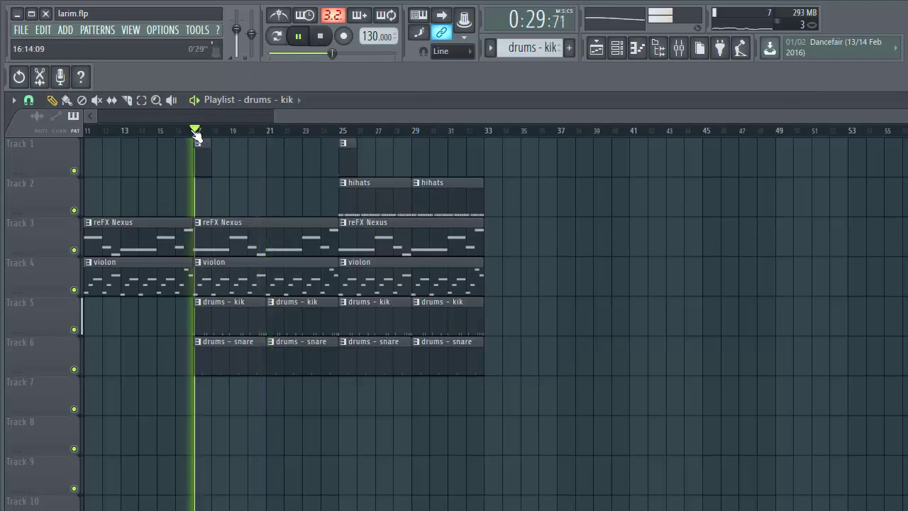
left_click(198, 133)
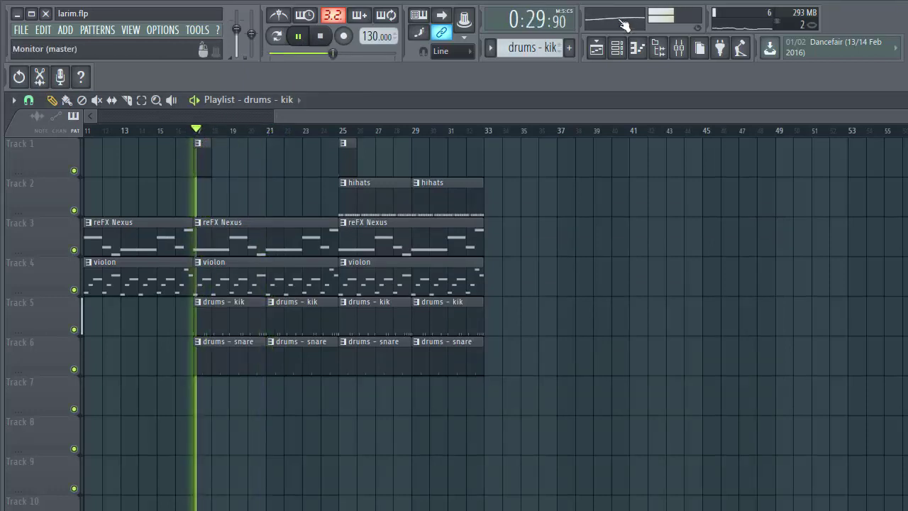
left_click(298, 35)
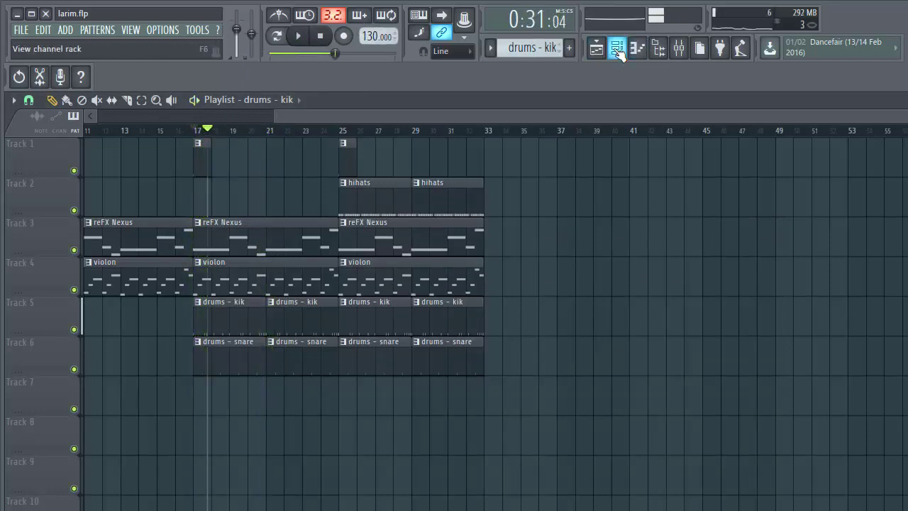
Step: Unmute all channels by turning off the 808 solo and audition the full arrangement from bar 25
left_click(617, 50)
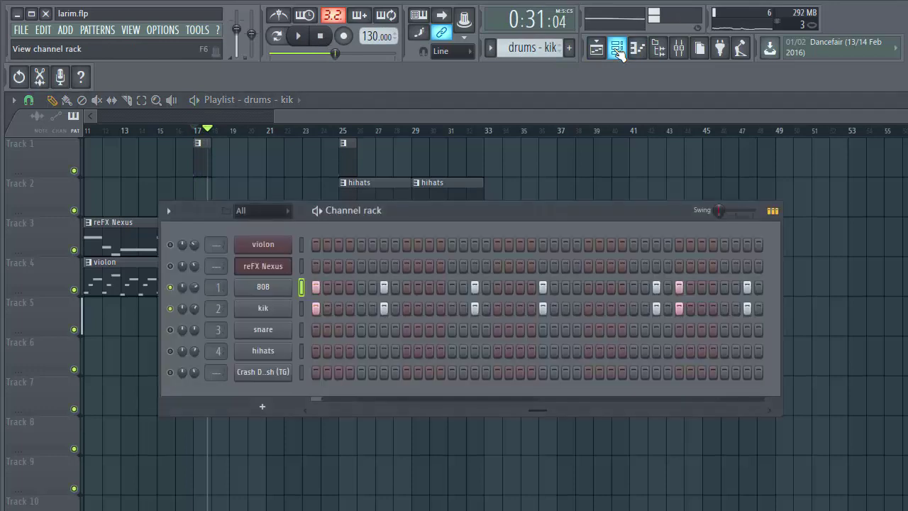
left_click(442, 119)
left_click(339, 132)
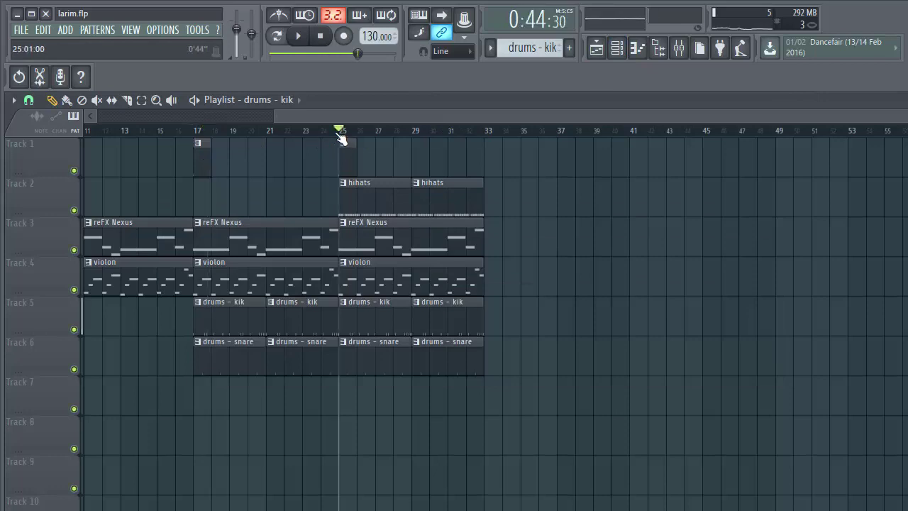
left_click(617, 49)
right_click(172, 285)
left_click(176, 291)
right_click(171, 288)
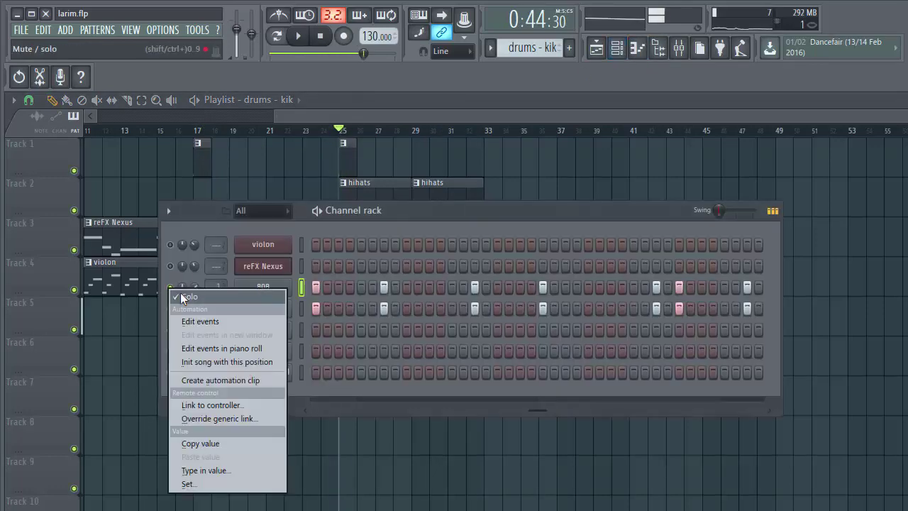
left_click(181, 294)
key("space")
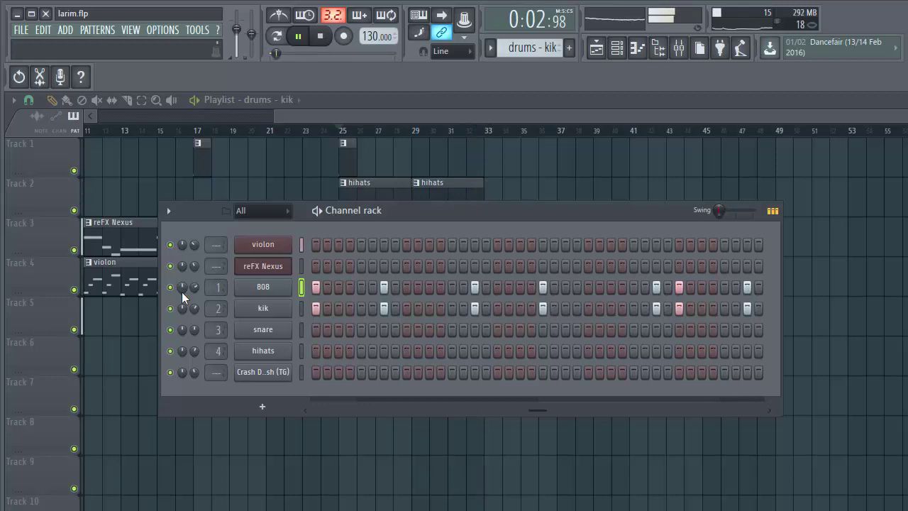
key("space")
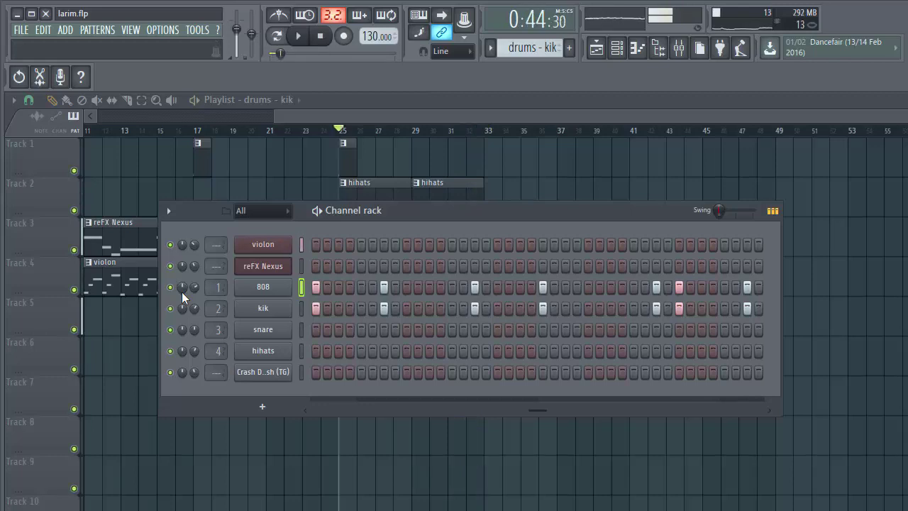
Step: Make the 808 cut itself and enable its volume envelope with raised hold and zero attack, decay, sustain and release
left_click(287, 287)
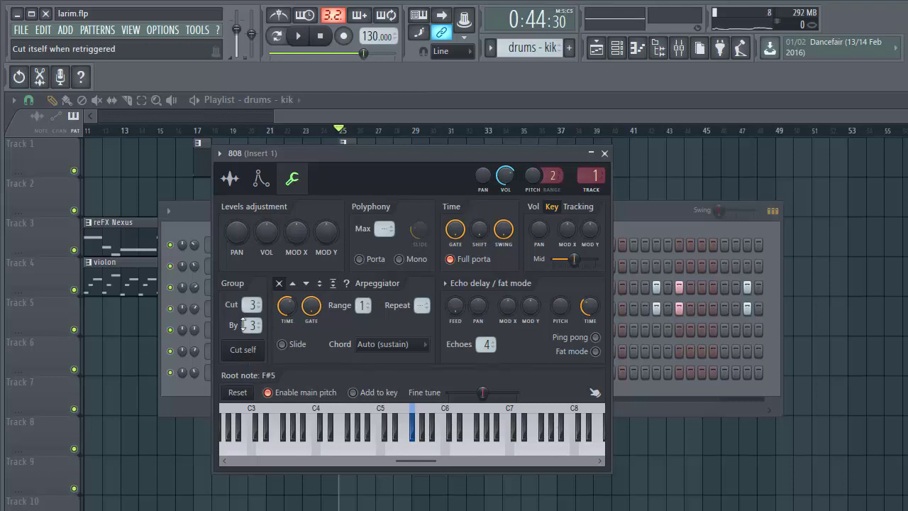
left_click(261, 178)
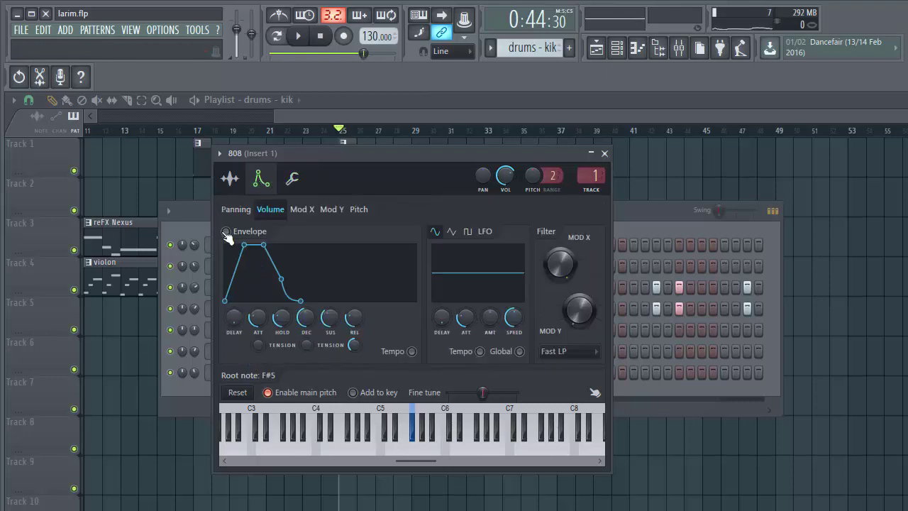
left_click_drag(260, 316, 282, 256)
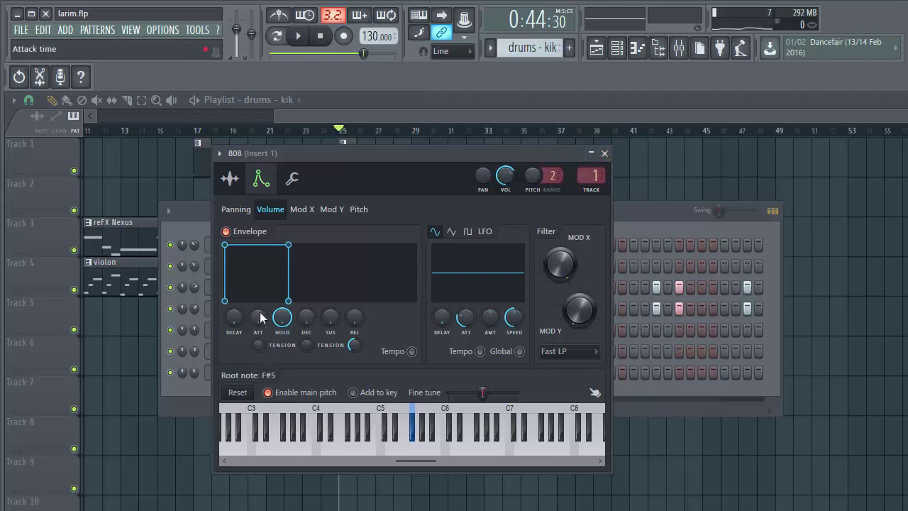
mouse_move(260, 314)
left_mouse_down()
mouse_move(260, 274)
mouse_move(260, 315)
left_mouse_up()
left_click(604, 154)
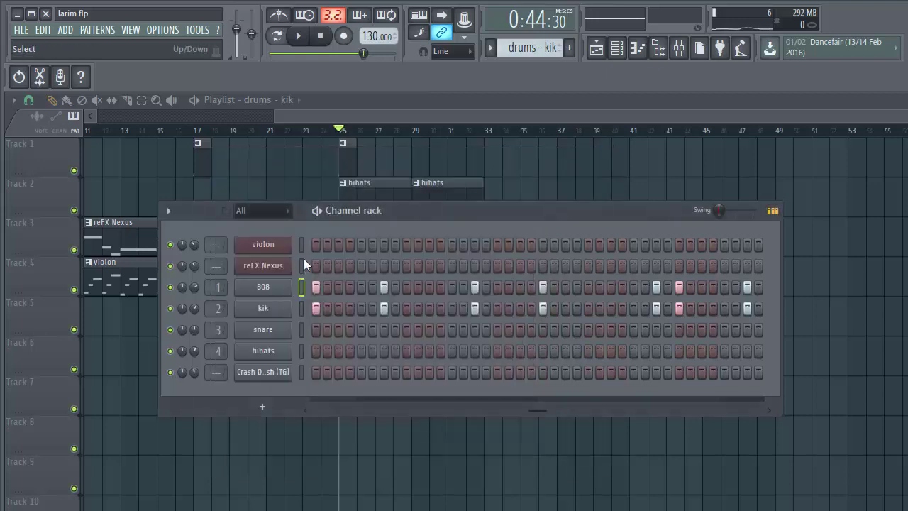
Step: Open the 808 channel's piano roll, move all its notes up to C6 and audition the pitch
right_click(287, 288)
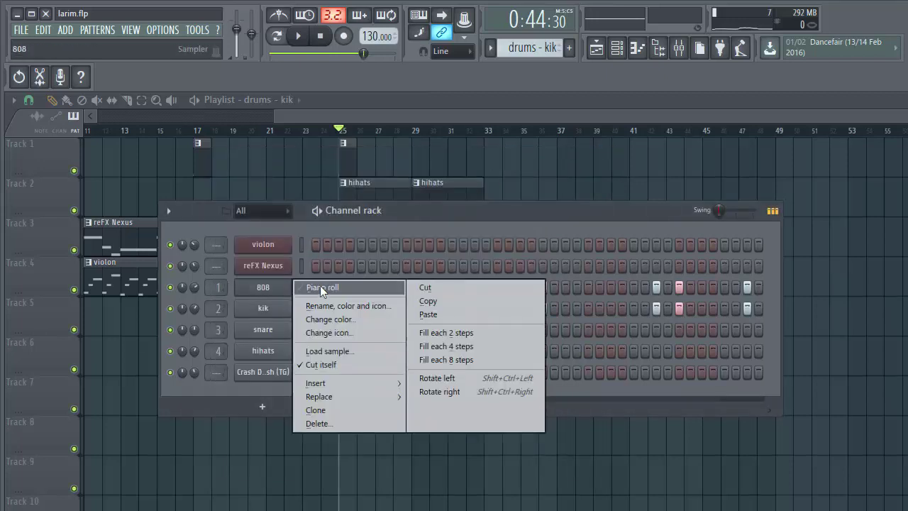
left_click(320, 285)
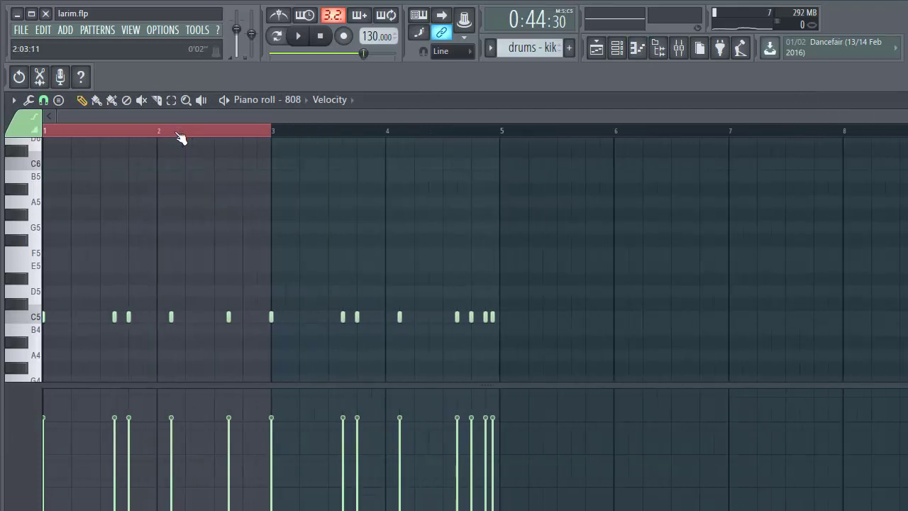
left_click_drag(546, 351, 6, 247)
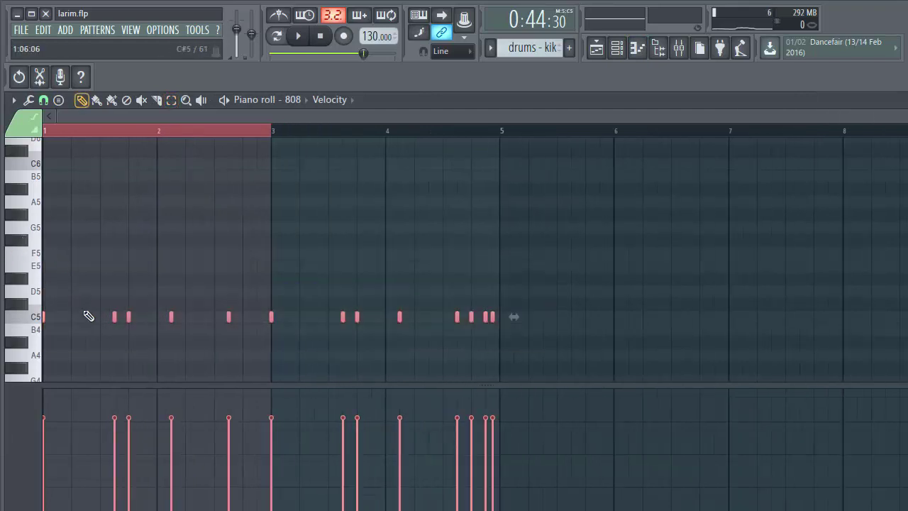
left_click_drag(42, 317, 43, 163)
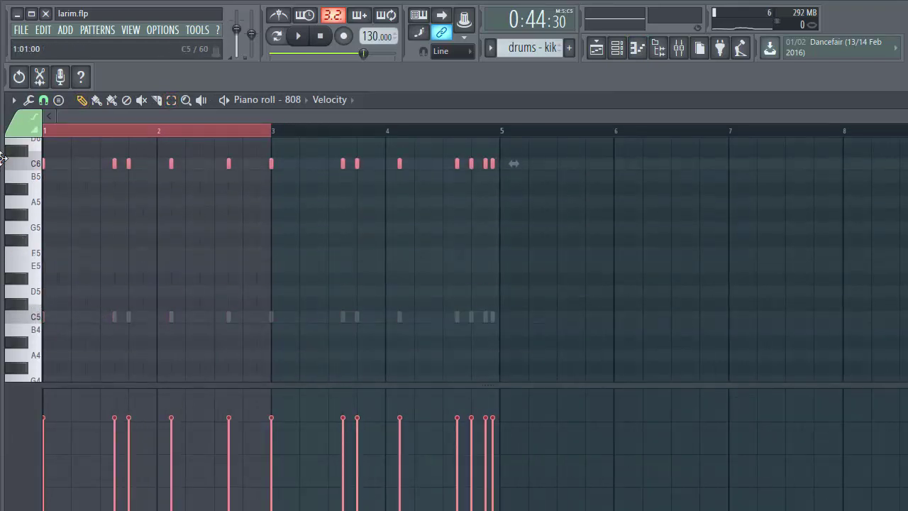
key("space")
scroll(189, 166, "up", 2)
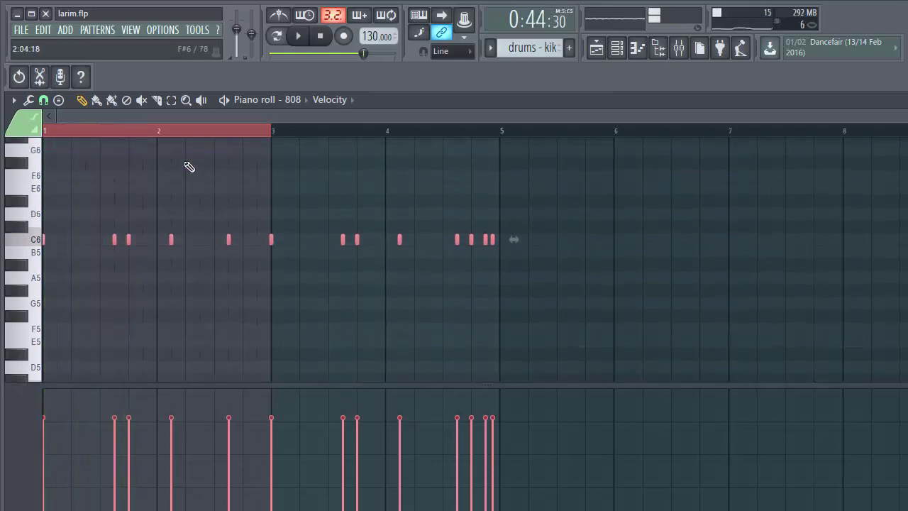
key("space")
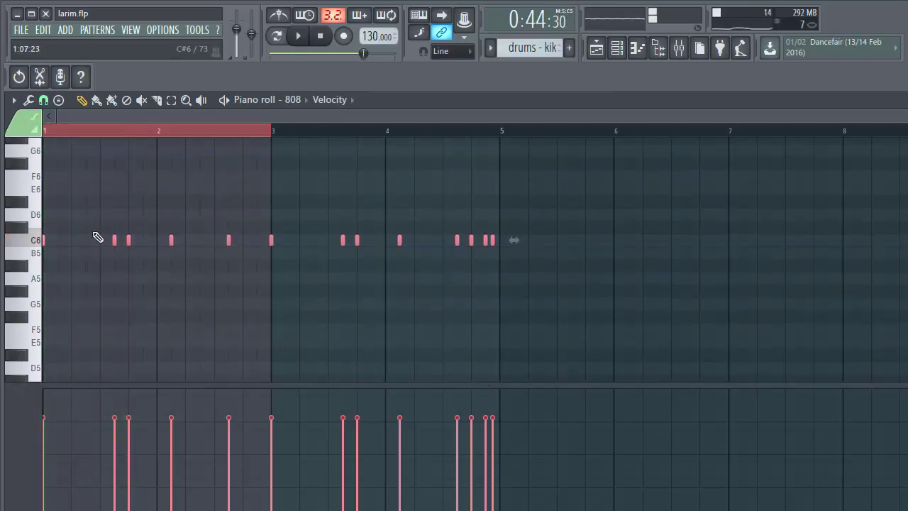
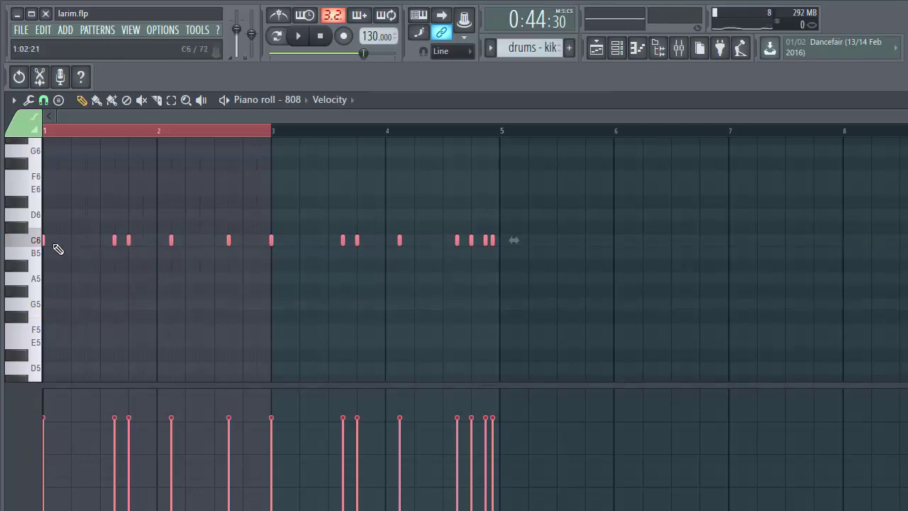
Step: Move all 808 notes down to G5, raise only the second note to G6 and audition the line
left_click_drag(42, 242, 41, 304)
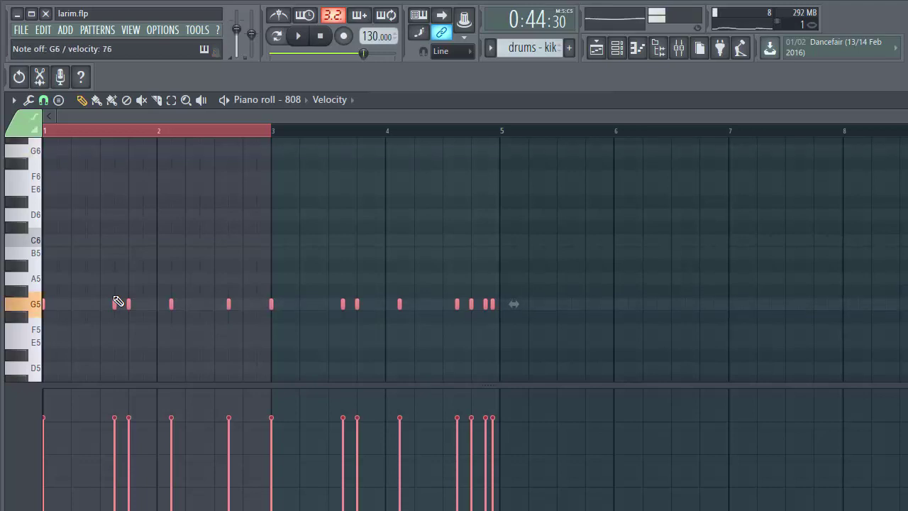
left_click(145, 255, "ctrl")
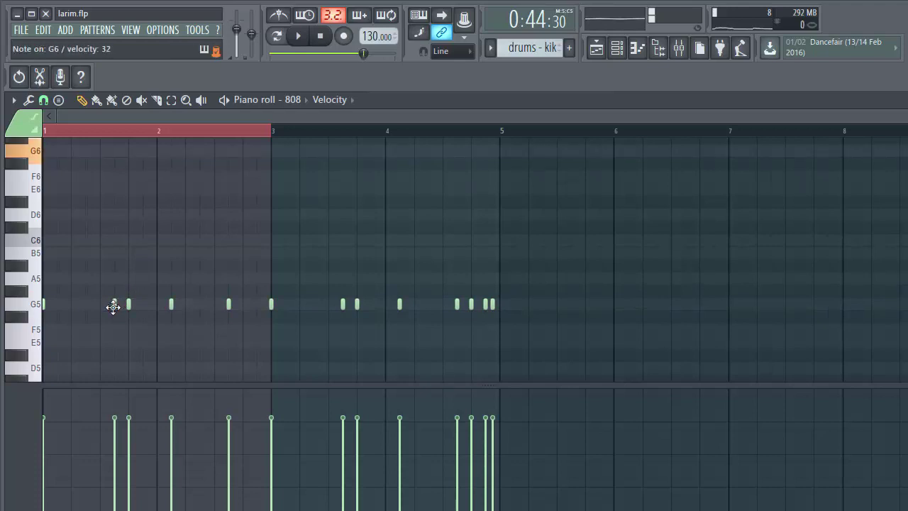
left_click_drag(113, 306, 121, 142)
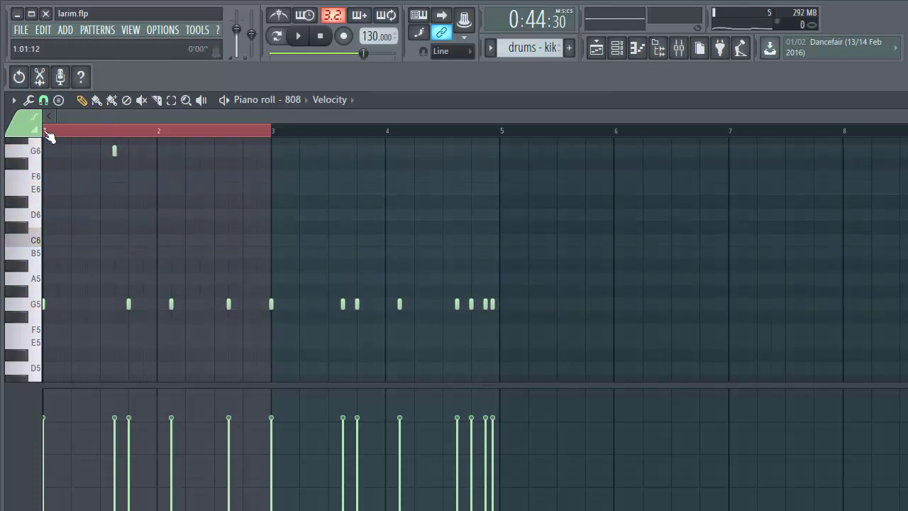
key("space")
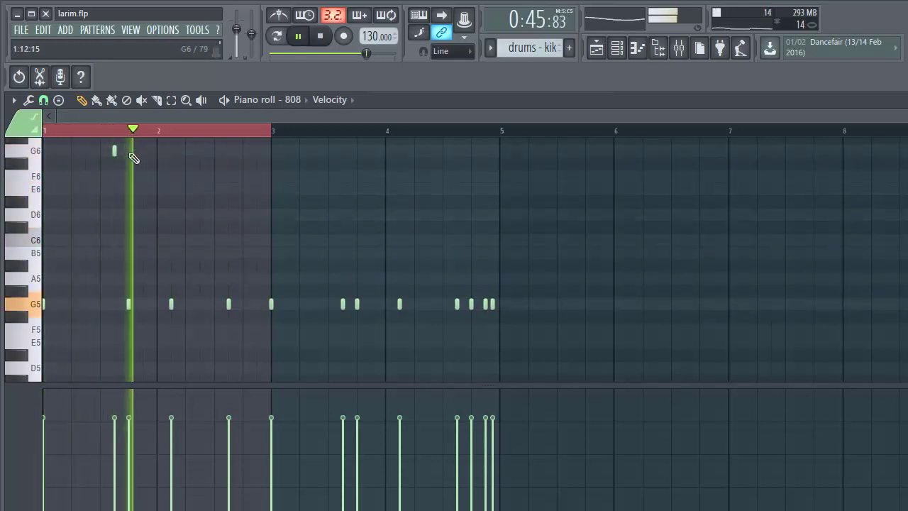
key("space")
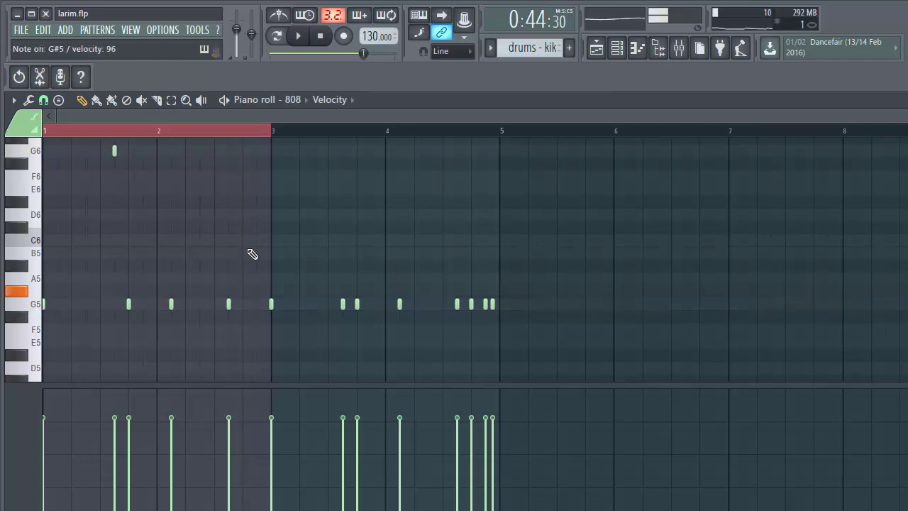
Step: Raise the 808 note at the start of bar 3 to A5 and the note following it to G6
left_click_drag(272, 304, 271, 276)
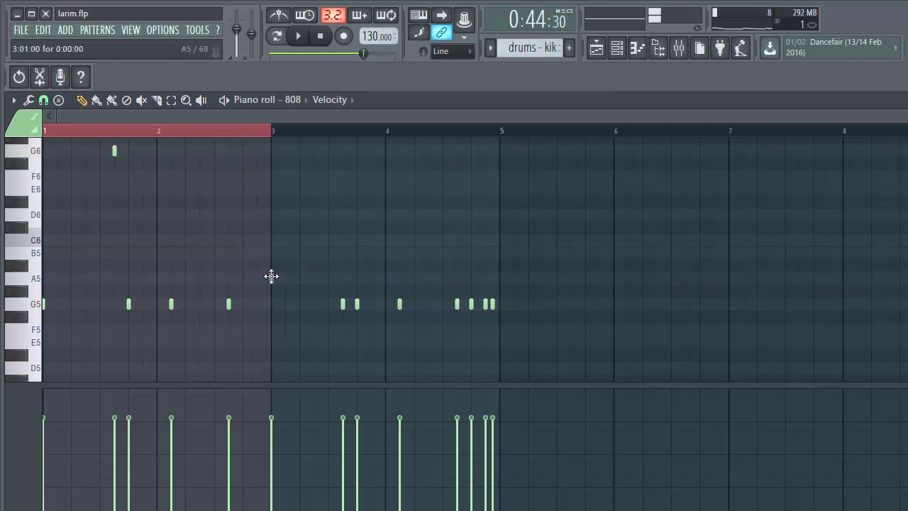
key("space")
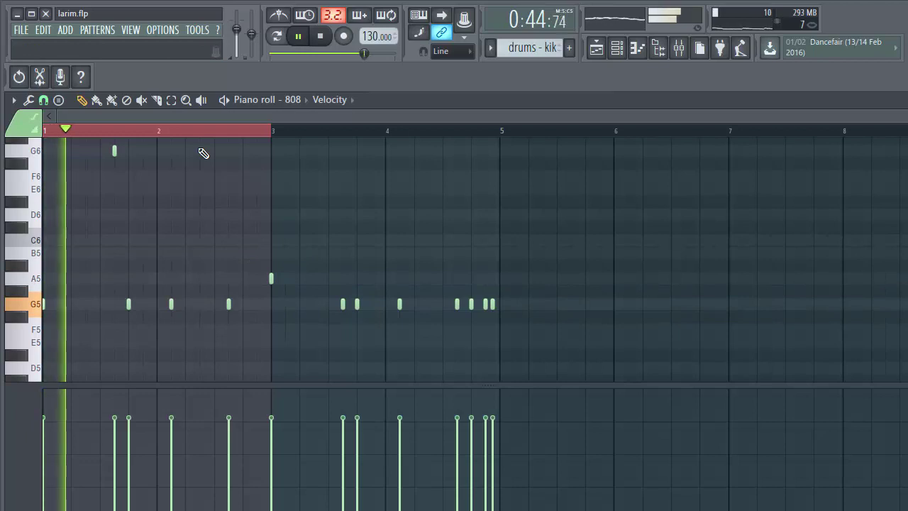
key("space")
left_click(343, 305, "ctrl")
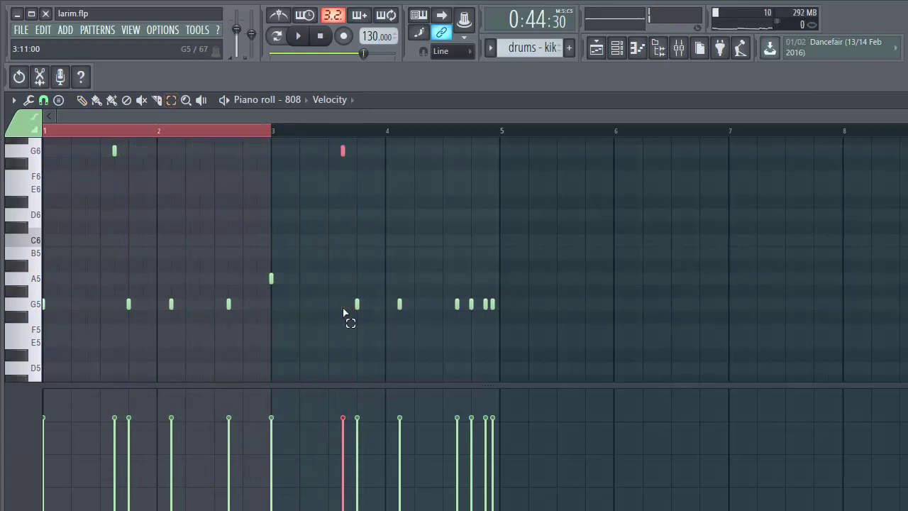
Step: Raise the 808 note just past the middle of bar 4 to C6, auditioning the line, and select all the 808 notes
key("space")
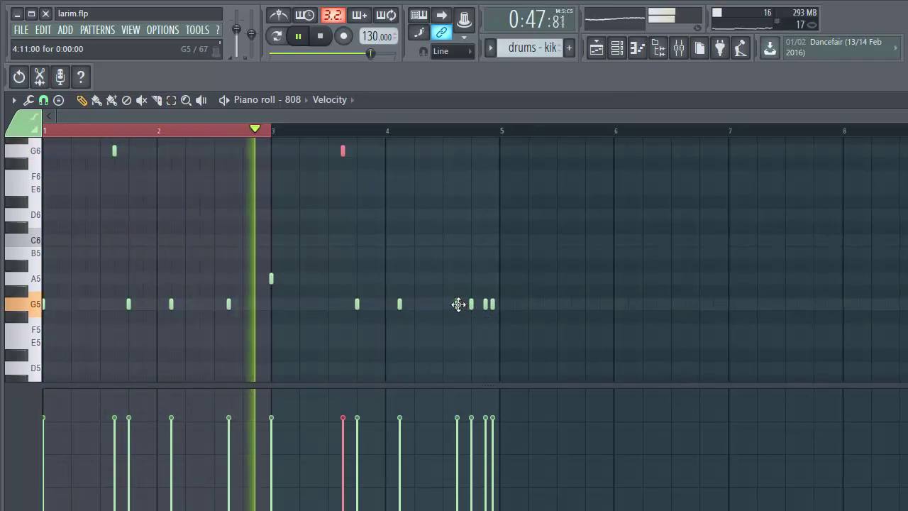
left_click_drag(458, 303, 460, 238)
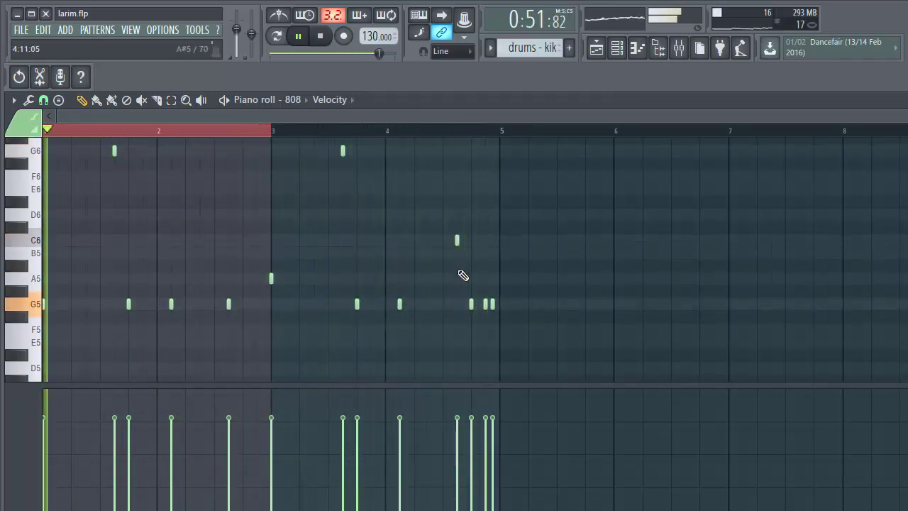
key("space")
left_click_drag(533, 348, 247, 298)
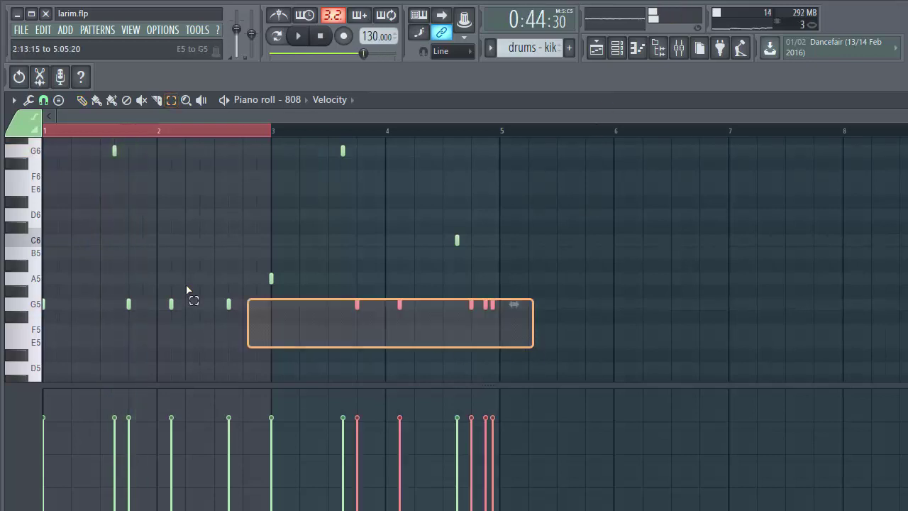
left_click_drag(187, 289, 3, 156)
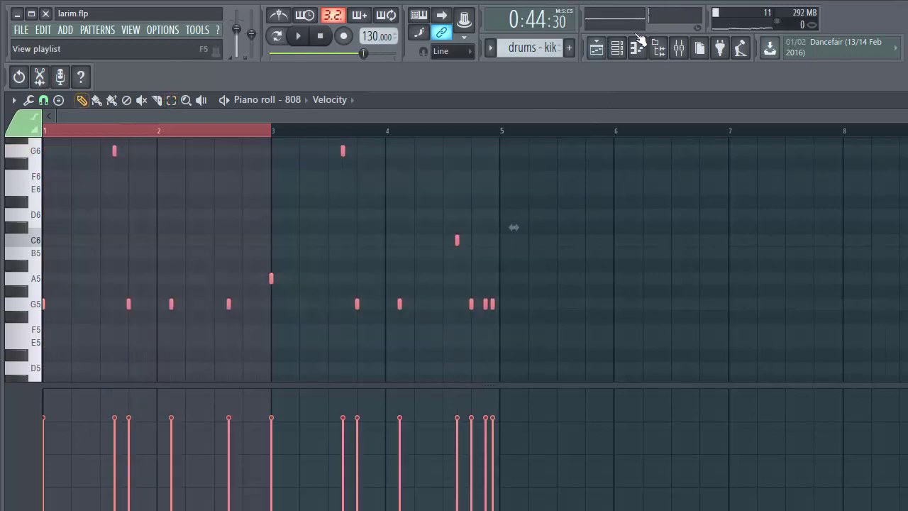
Step: Play the playlist arrangement from bar 17 and lower the 808 channel's volume to 61%
left_click(596, 47)
left_click(195, 132)
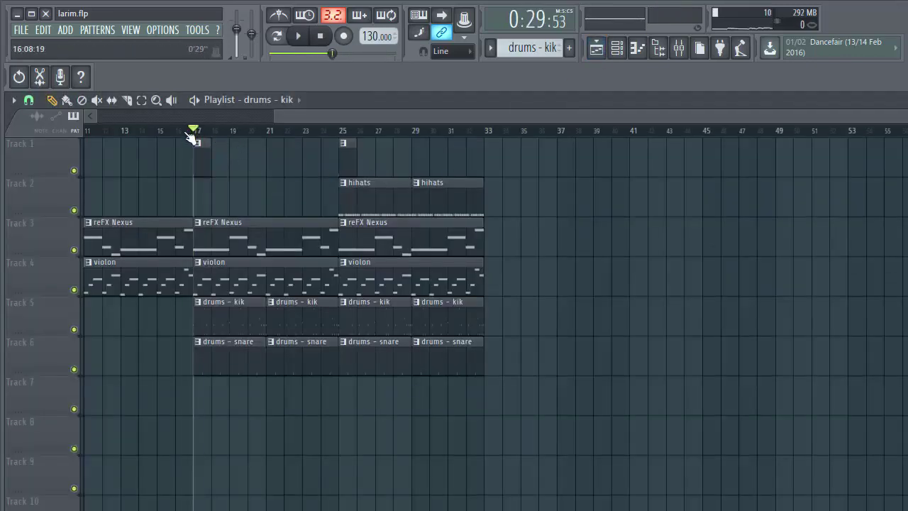
key("space")
left_click(616, 48)
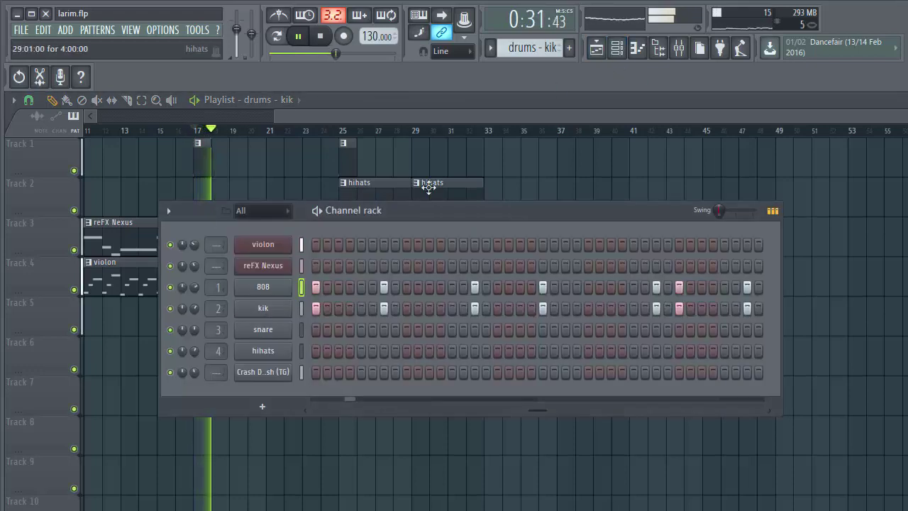
left_click_drag(194, 287, 194, 296)
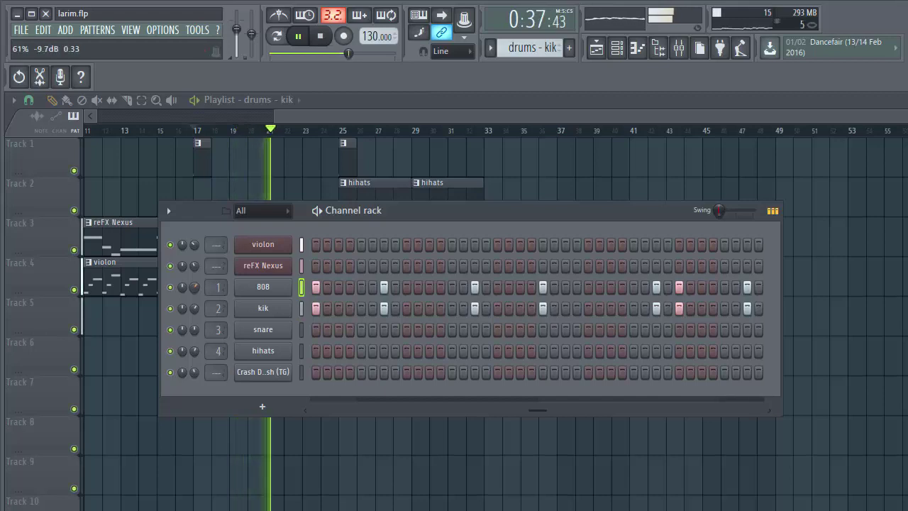
Step: Listen on through the drum and hihats sections of the arrangement while reviewing the playlist and channel rack
left_click(300, 116)
scroll(345, 136, "left", 3)
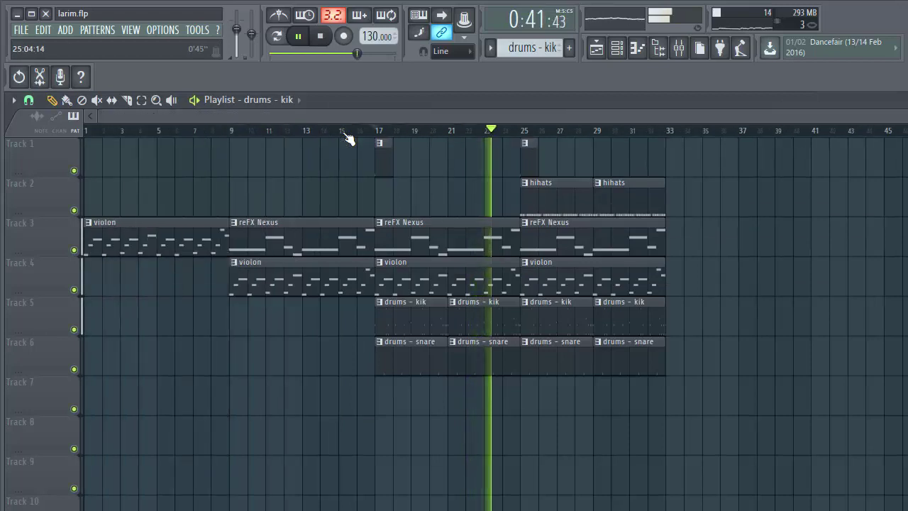
scroll(358, 134, "up", 1)
scroll(362, 132, "down", 1)
left_click_drag(378, 115, 437, 120)
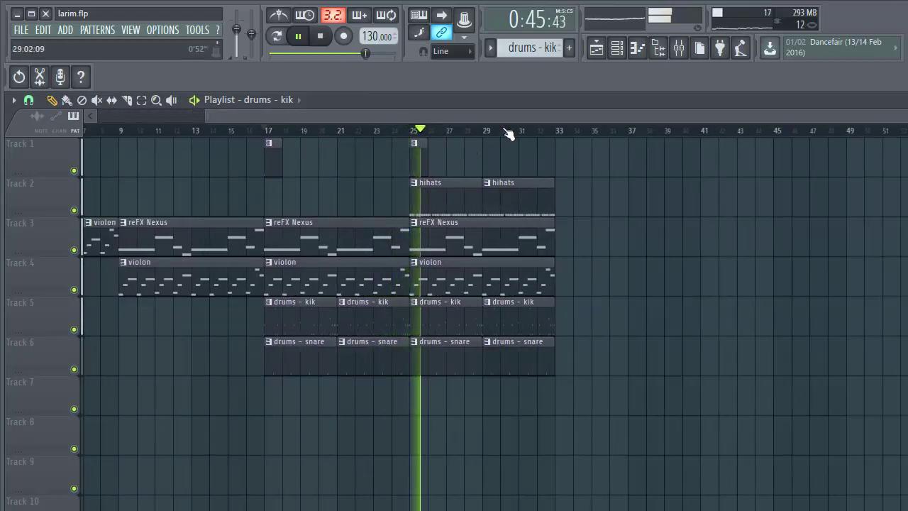
left_click(617, 50)
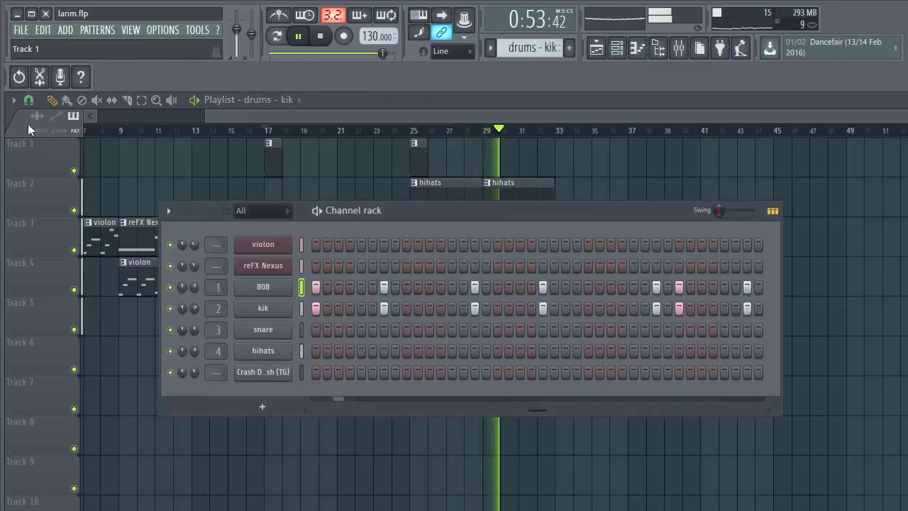
left_click(619, 48)
left_click(619, 48)
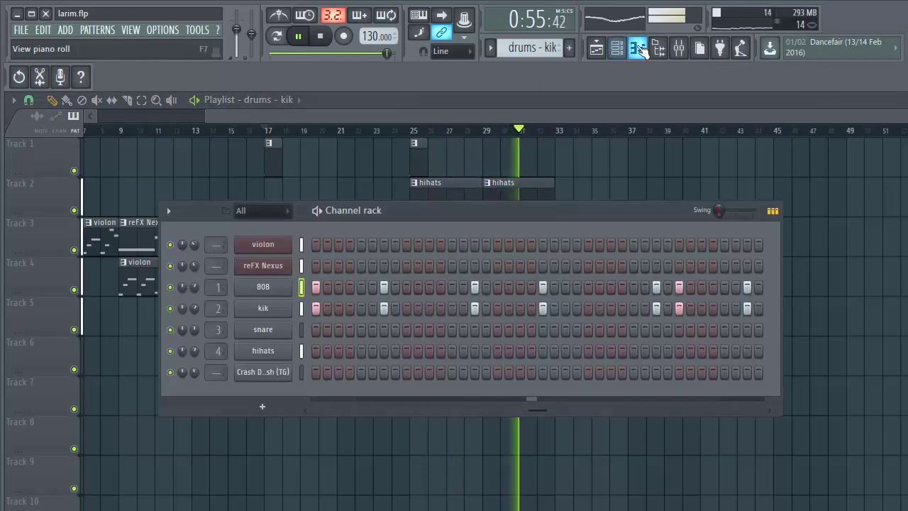
Step: Stop playback and browse the sample packs to the open hats folder of the Toon Goon Drum Kit
left_click(637, 48)
left_click(657, 48)
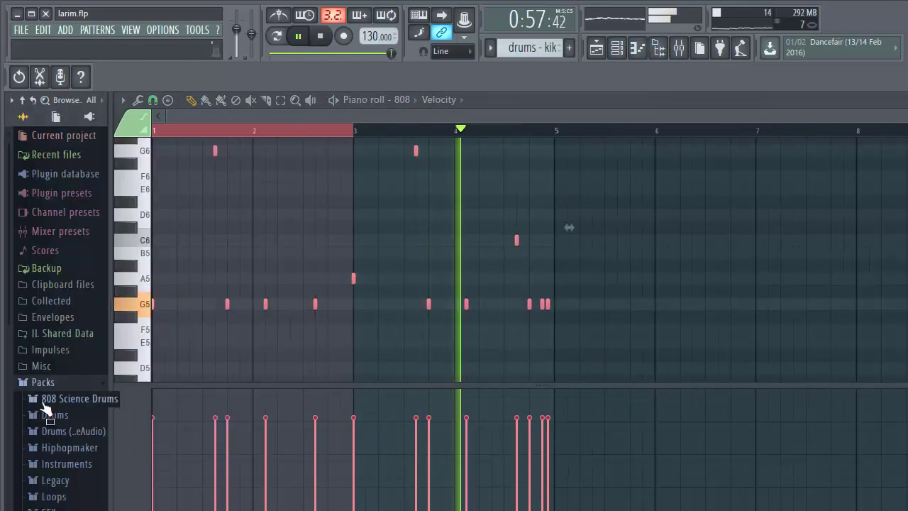
scroll(64, 366, "down", 5)
key("space")
left_click(63, 365)
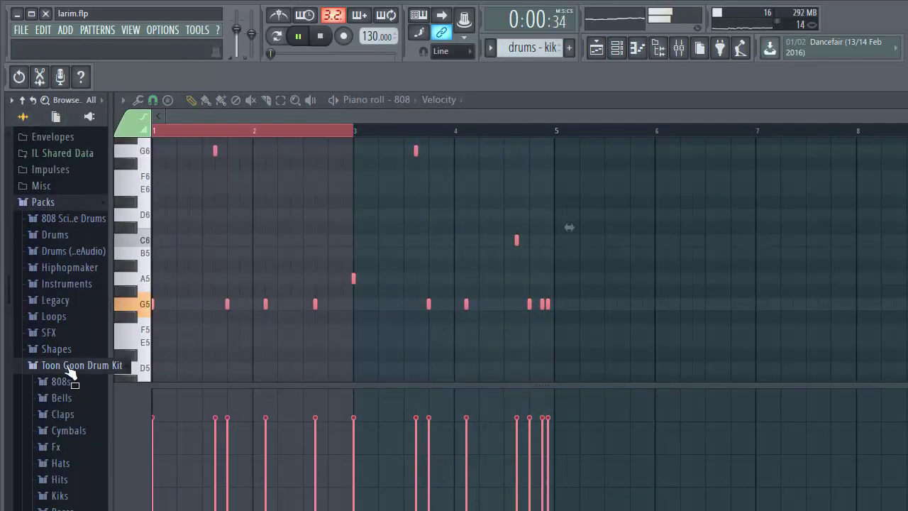
left_click(78, 480)
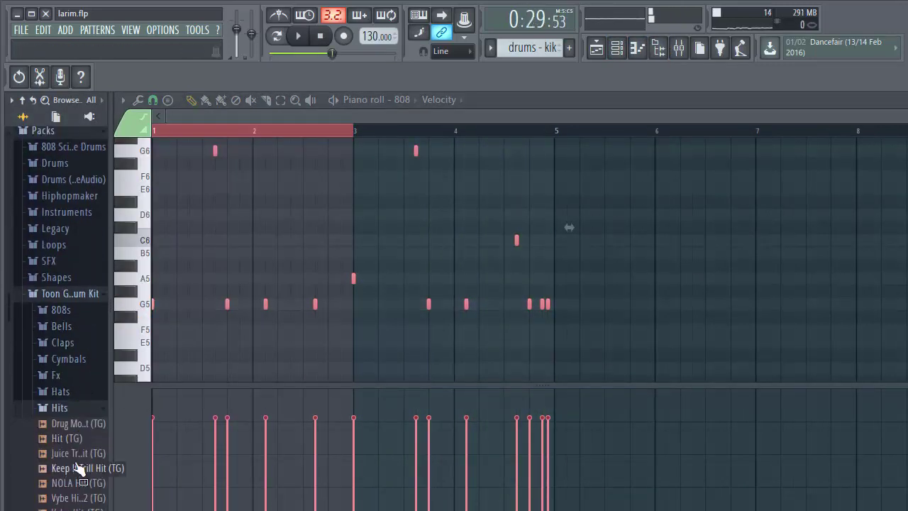
left_click(79, 409)
left_click(63, 391)
left_click(85, 430)
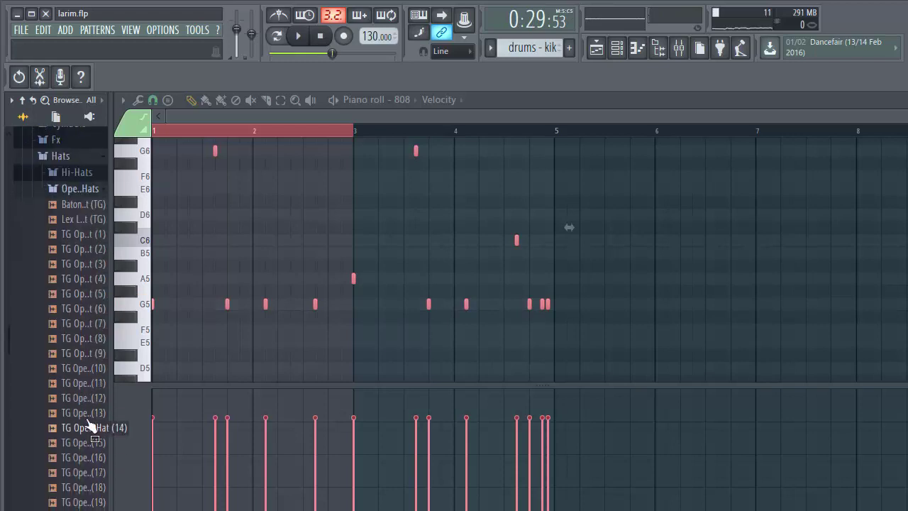
Step: Audition TG Open Hat samples 1 to 3 and add TG Open Hat (3) as a new channel below the crash
left_click(84, 234)
left_click(85, 249)
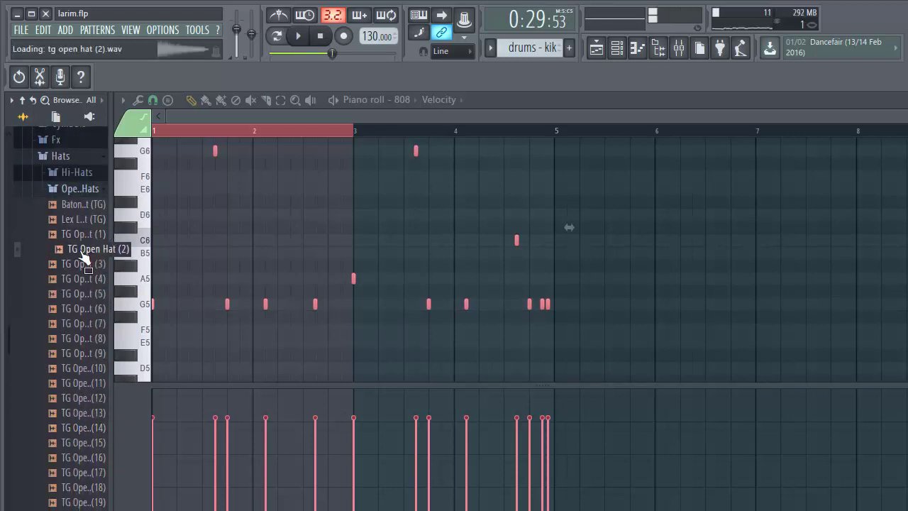
left_click(83, 264)
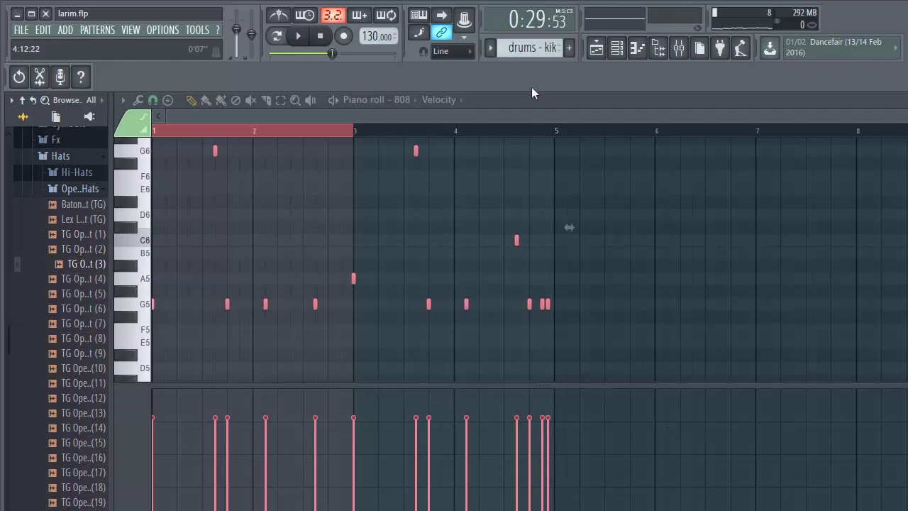
left_click(626, 48)
left_click_drag(80, 264, 388, 402)
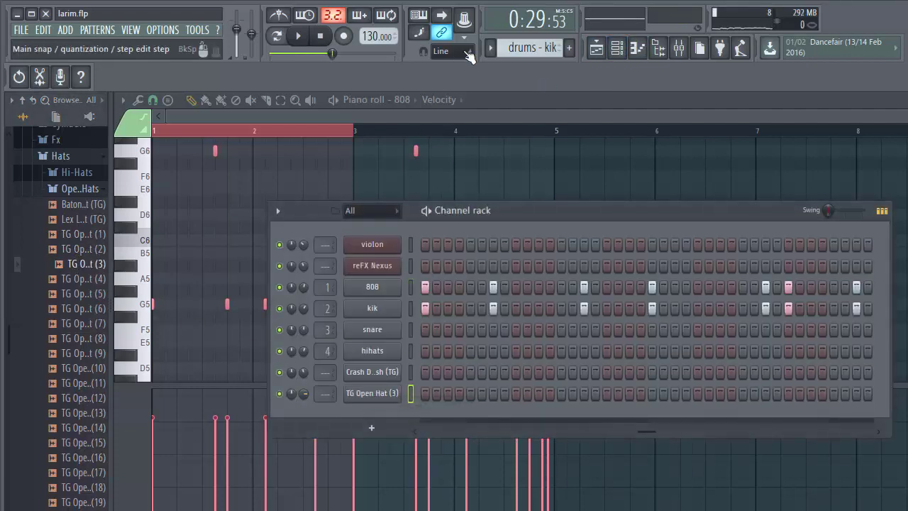
Step: Create a new pattern named open hat and place TG Open Hat (3) hits at the start of bars 2, 3 and 4
left_click(568, 48)
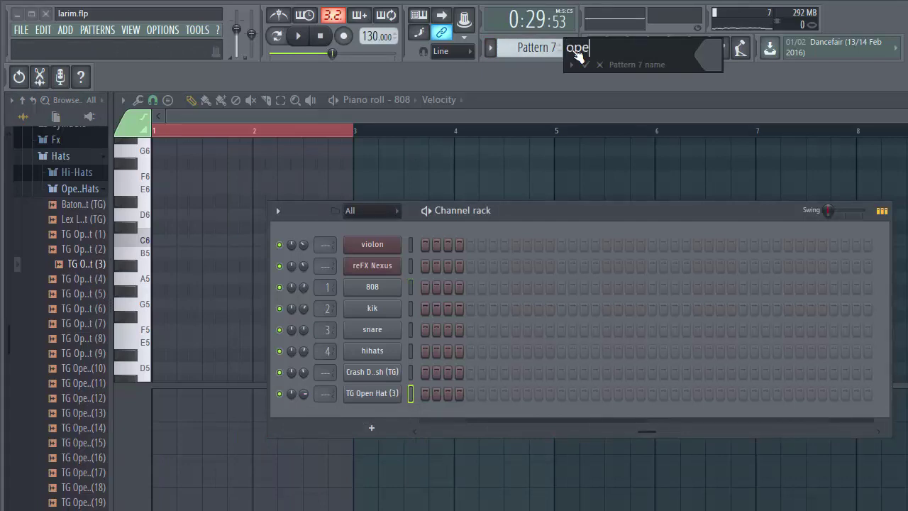
key("Return")
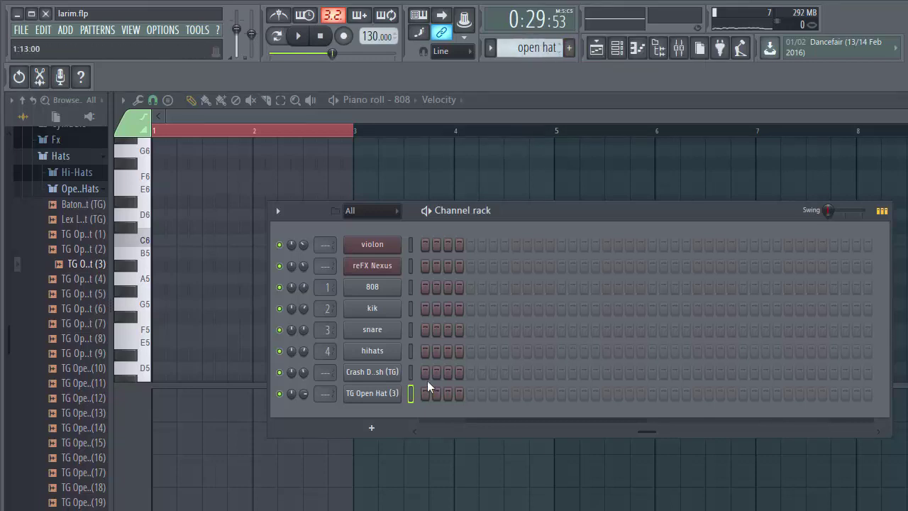
left_click(471, 393)
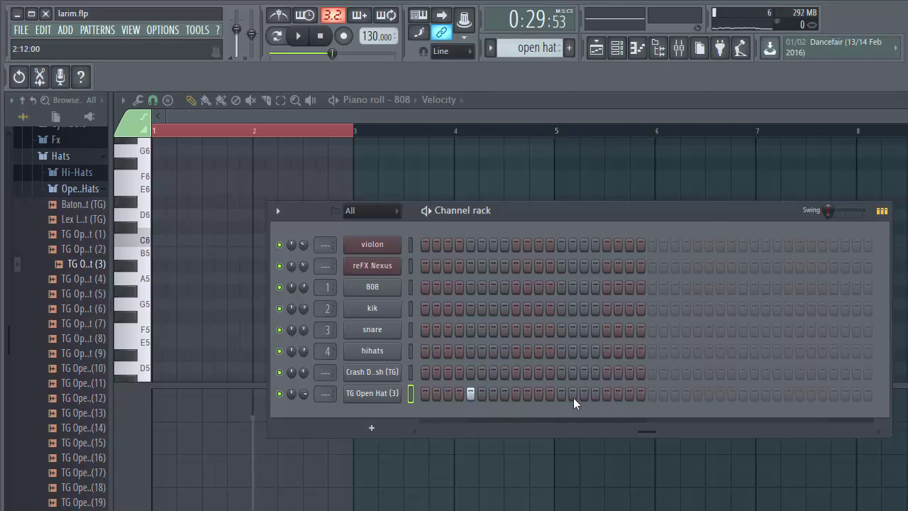
left_click(652, 393)
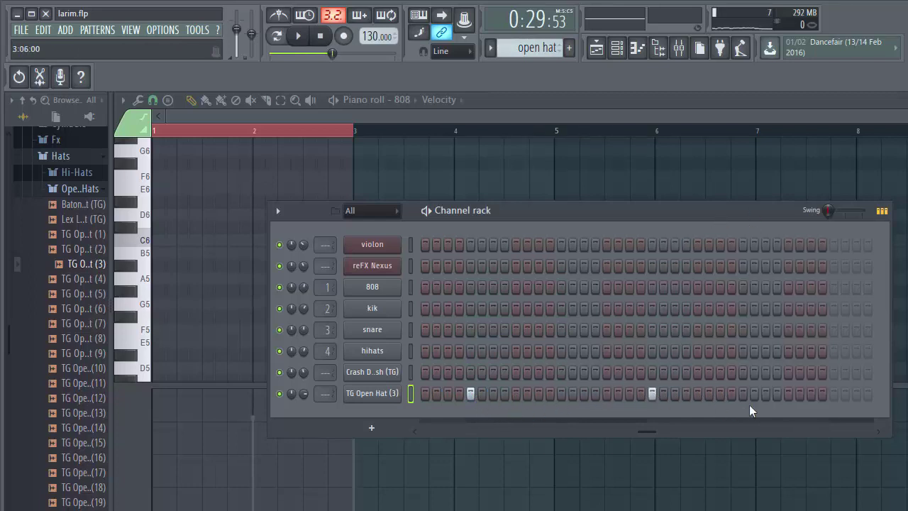
left_click(835, 393)
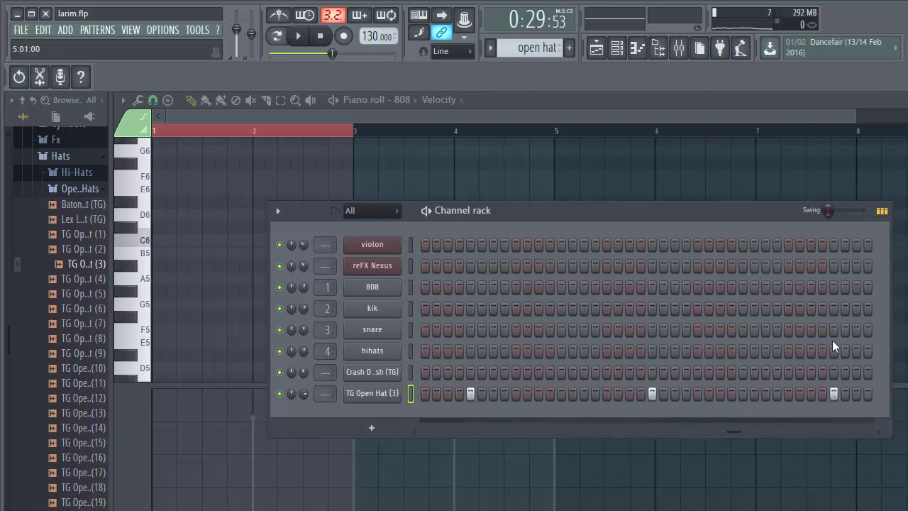
Step: Place an open hat clip on Track 7 of the playlist, starting at bar 33
left_click(609, 47)
left_click(521, 412)
left_click_drag(521, 411, 636, 401)
Step: Duplicate the hihats, reFX Nexus, violon, kik and snare clips of bars 25 to 32 to start at bar 33
left_click_drag(579, 416, 502, 211)
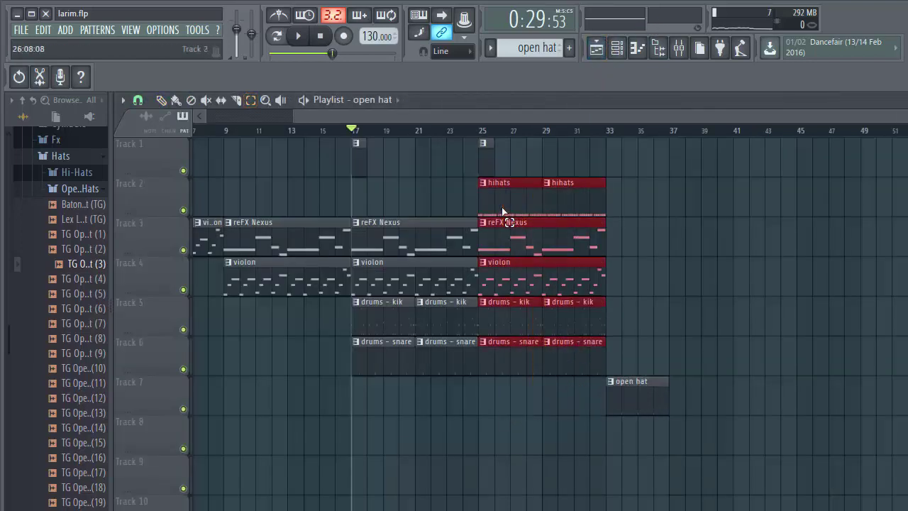
key("ctrl+v")
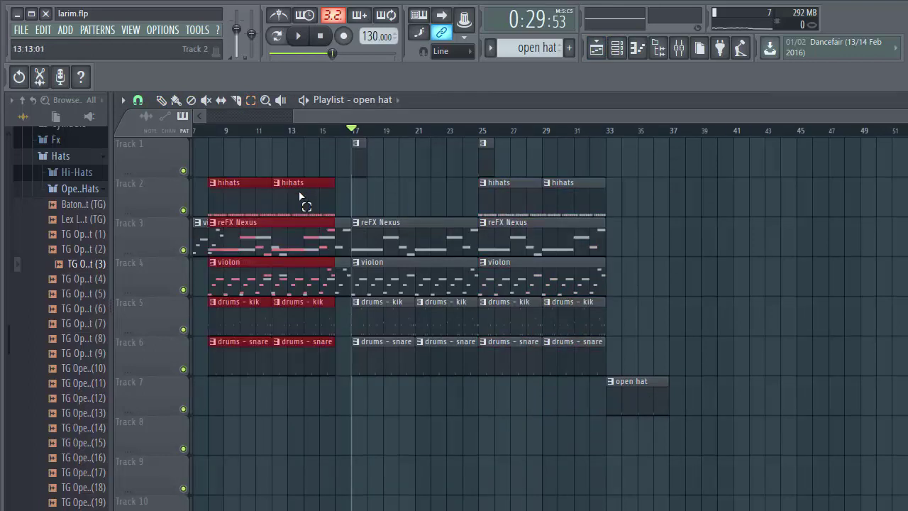
left_click_drag(292, 197, 788, 223)
left_click(541, 191)
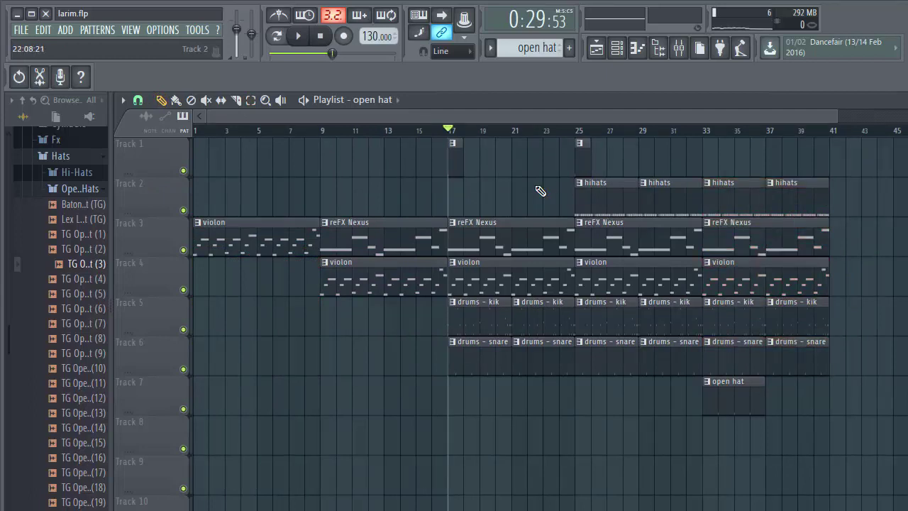
Step: Cut the 808 notes from the drums - kik pattern and paste them into a new pattern named 808
left_click(617, 47)
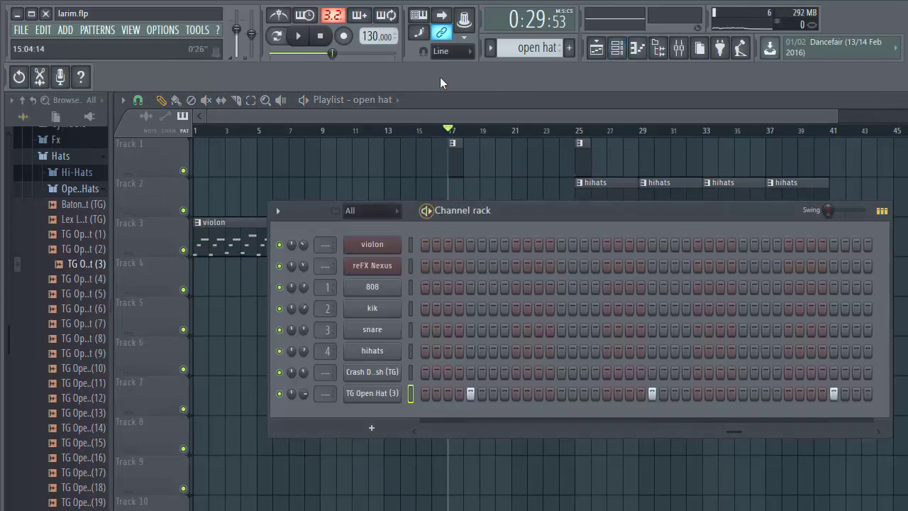
left_click(525, 48)
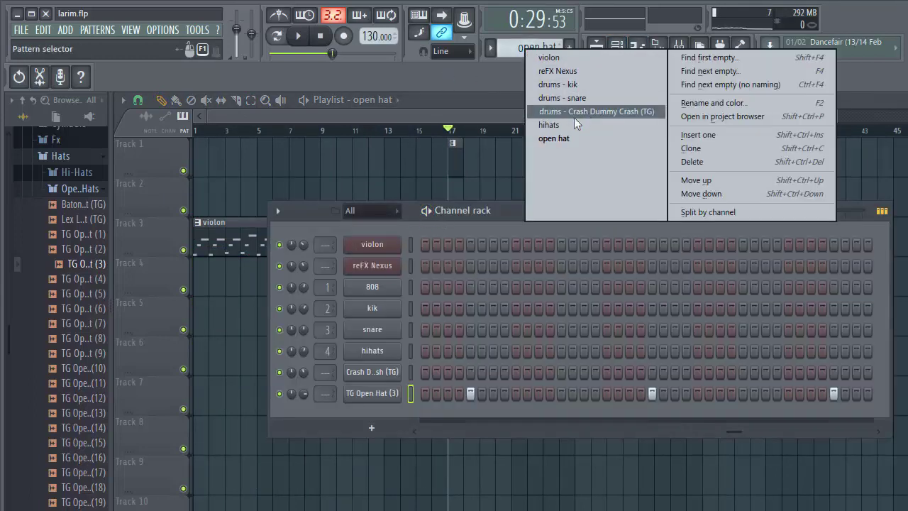
left_click(571, 87)
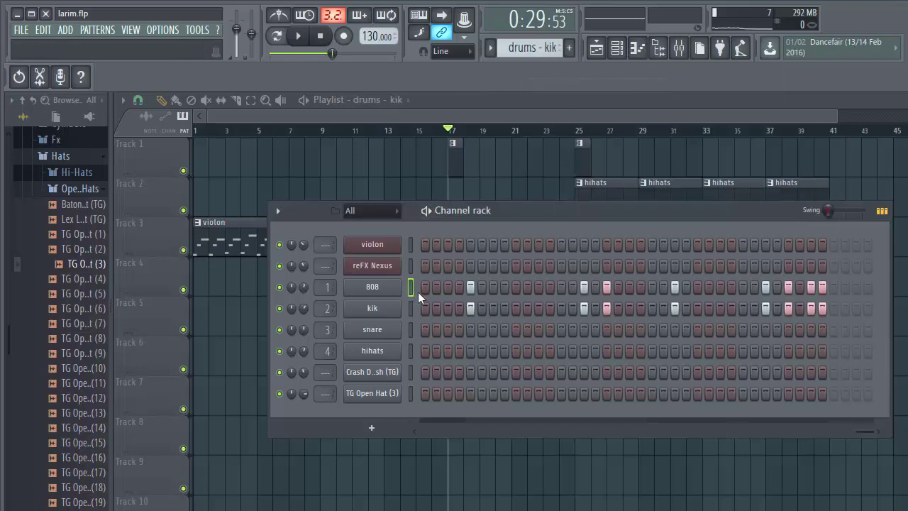
key("ctrl+x")
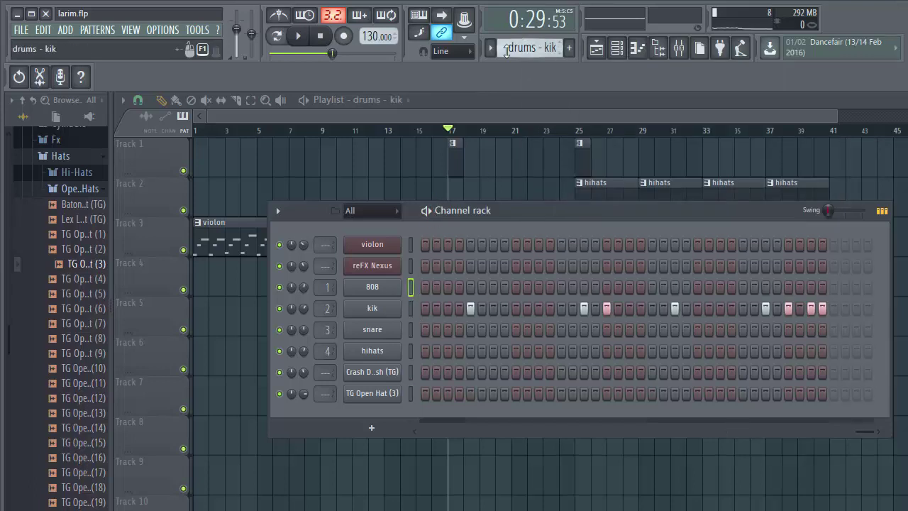
left_click(569, 48)
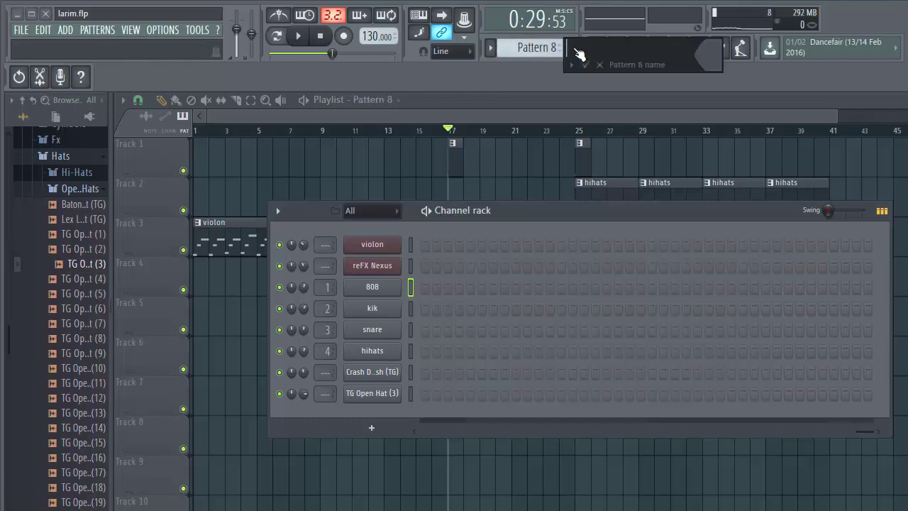
key("Return")
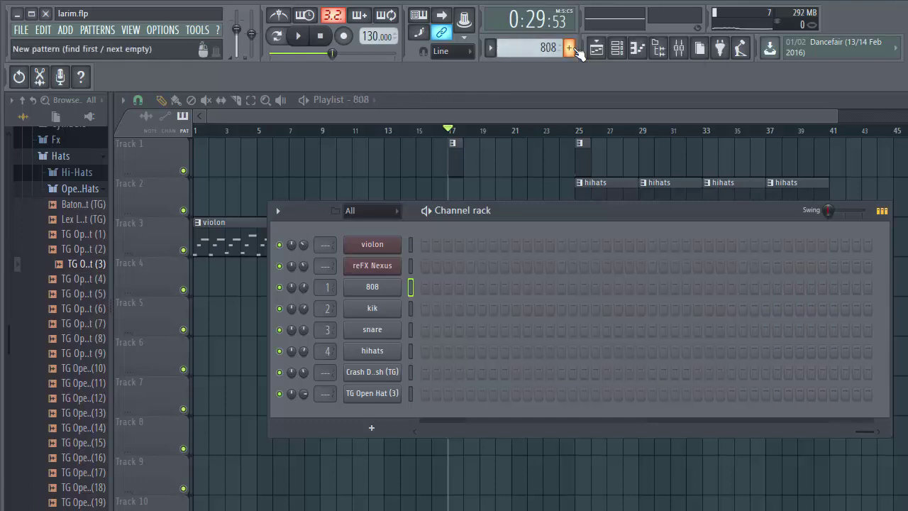
key("ctrl+v")
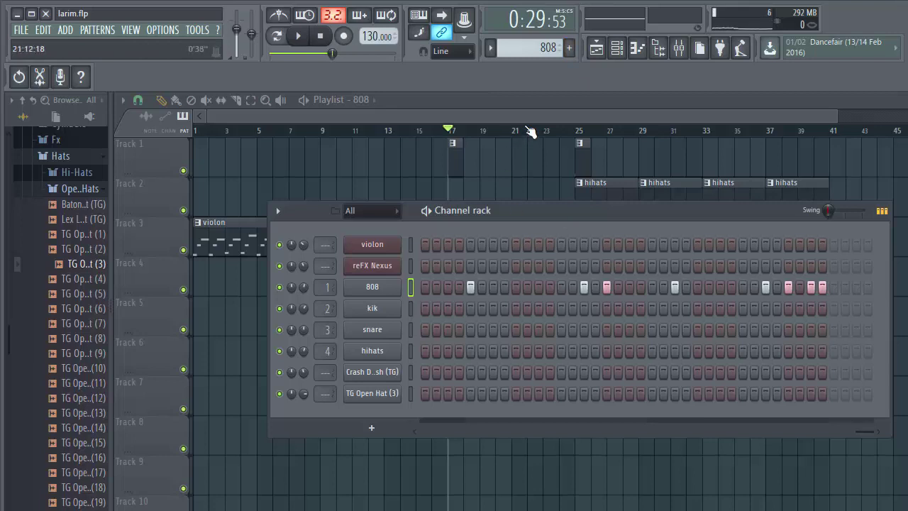
Step: Place 808 clips on Track 7 at bars 25 and 29 and play the arrangement from bar 17
key("F6")
left_click(579, 406)
left_click(642, 393)
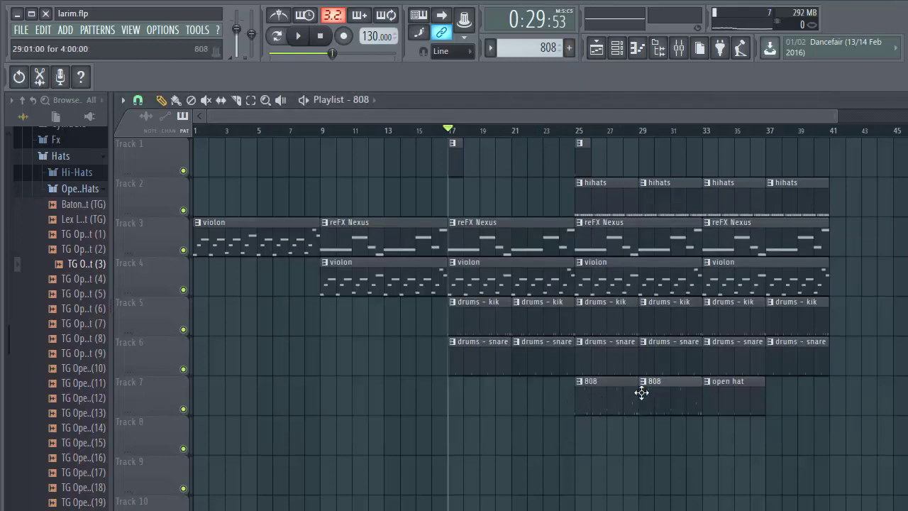
key("space")
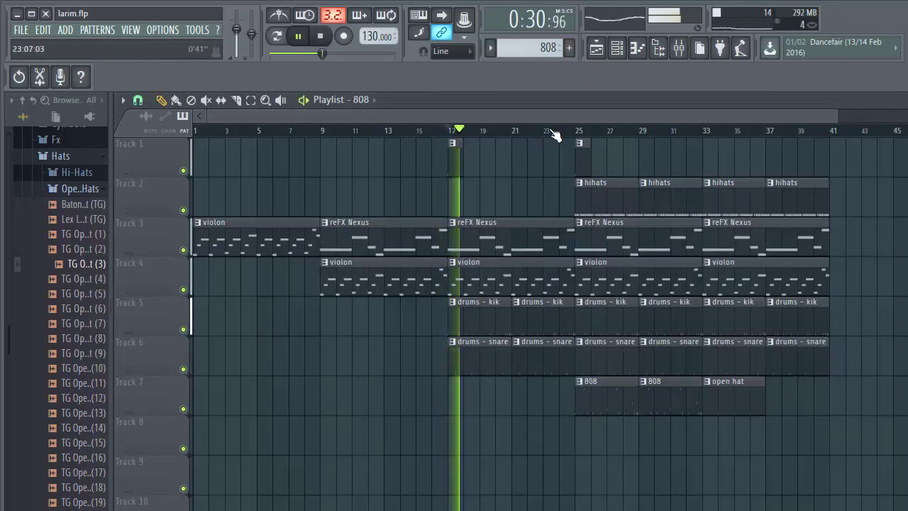
Step: Move the open hat clip from Track 7 to Track 8 at bar 33 and place a second open hat clip at bar 37
left_click(562, 130)
left_click_drag(578, 117, 658, 115)
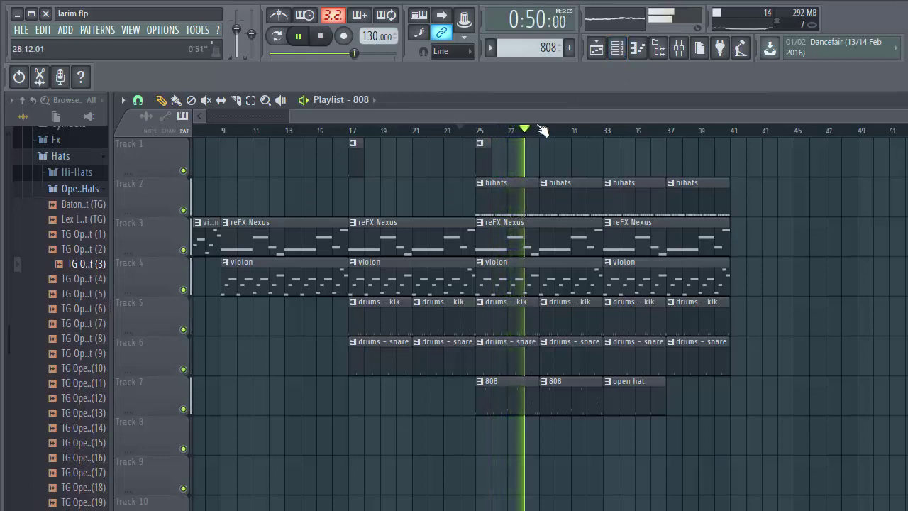
left_click_drag(533, 117, 601, 117)
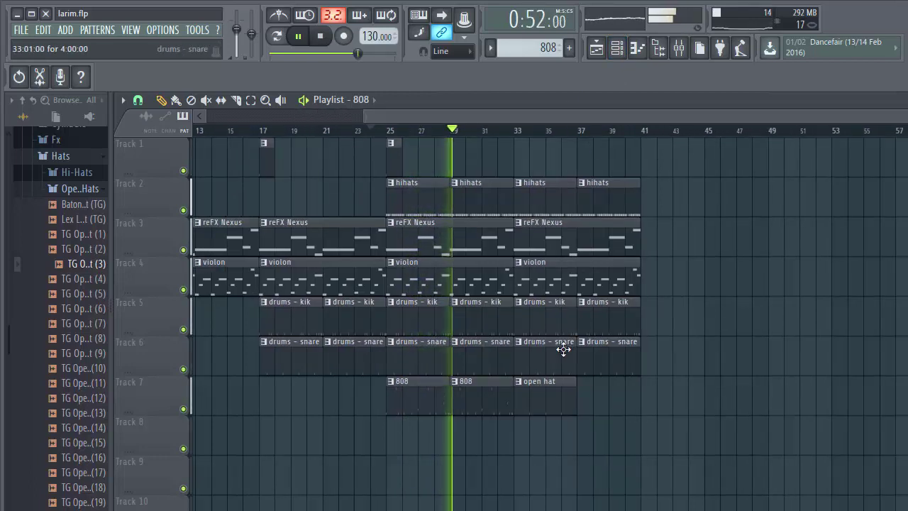
left_click_drag(551, 380, 553, 421)
left_click(588, 442)
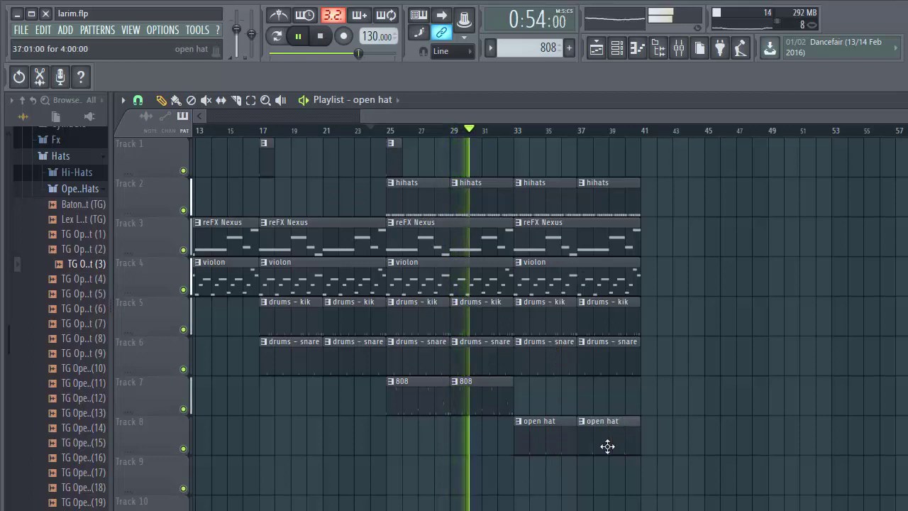
Step: Place 808 clips on Track 7 at bars 33 and 37, plus violon and reFX Nexus clips on Tracks 4 and 3 at bar 41
left_click(546, 397)
left_click(613, 398)
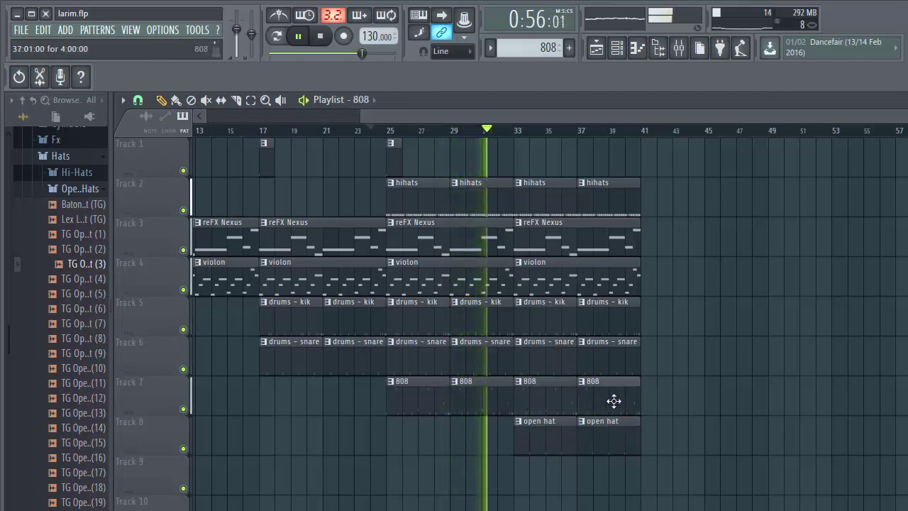
left_click(568, 275)
left_click(648, 280)
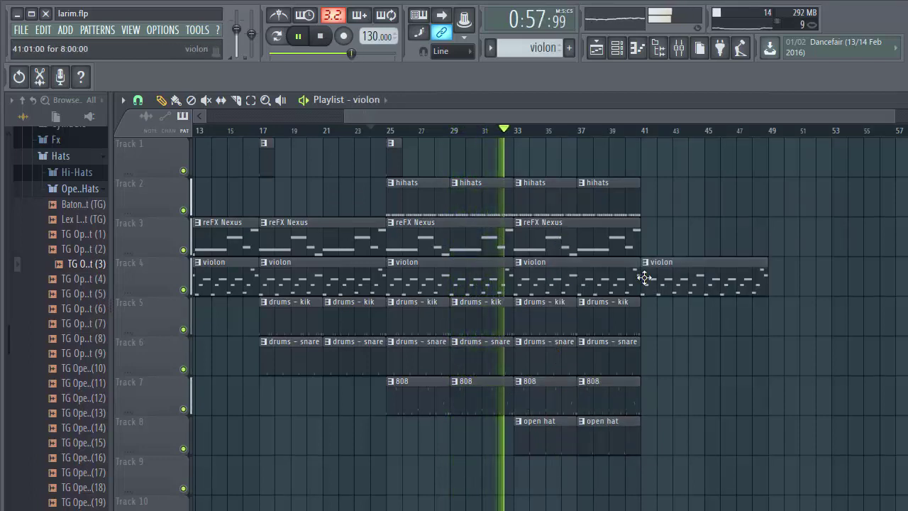
left_click(618, 245)
left_click(660, 246)
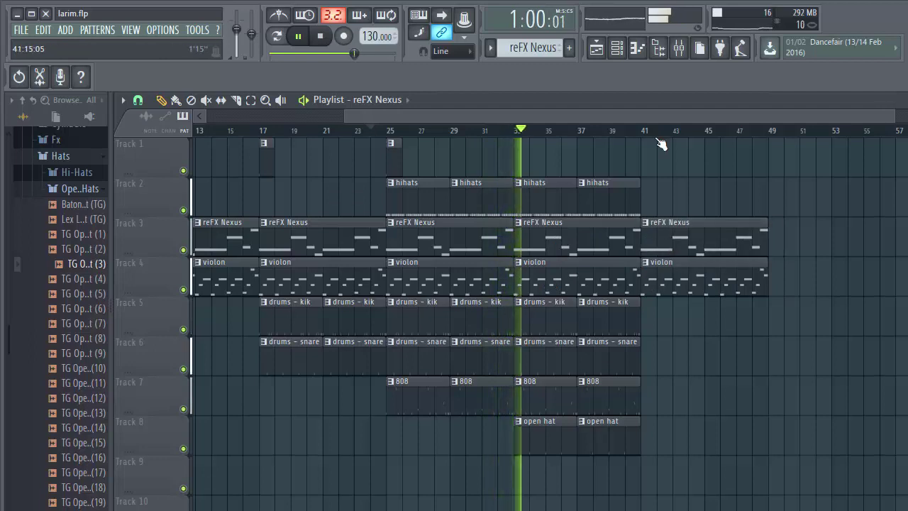
scroll(657, 136, "down", 2)
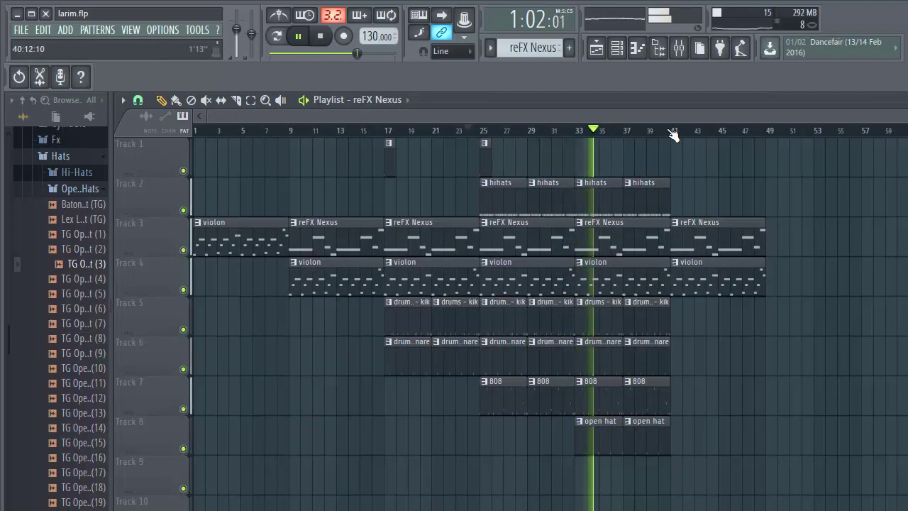
Step: Insert another reFX Nexus instrument as a new channel in the channel rack
left_click(617, 47)
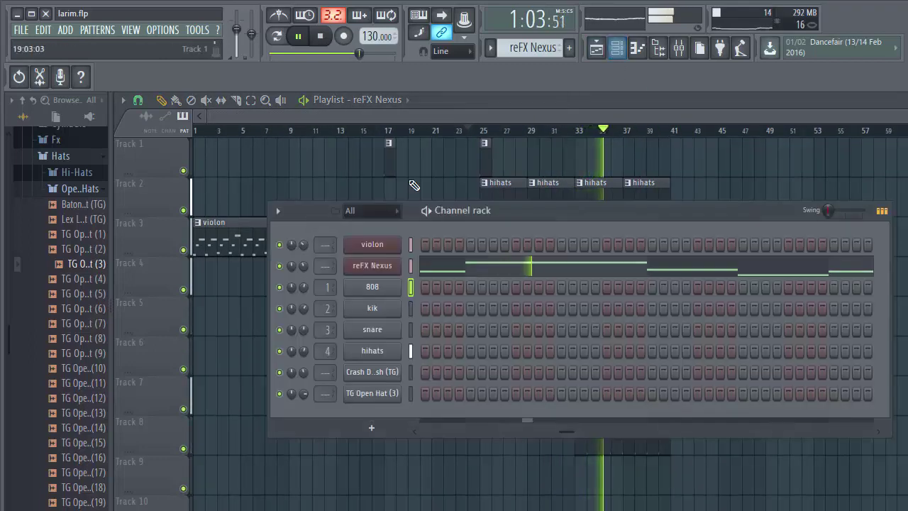
right_click(399, 242)
mouse_move(454, 329)
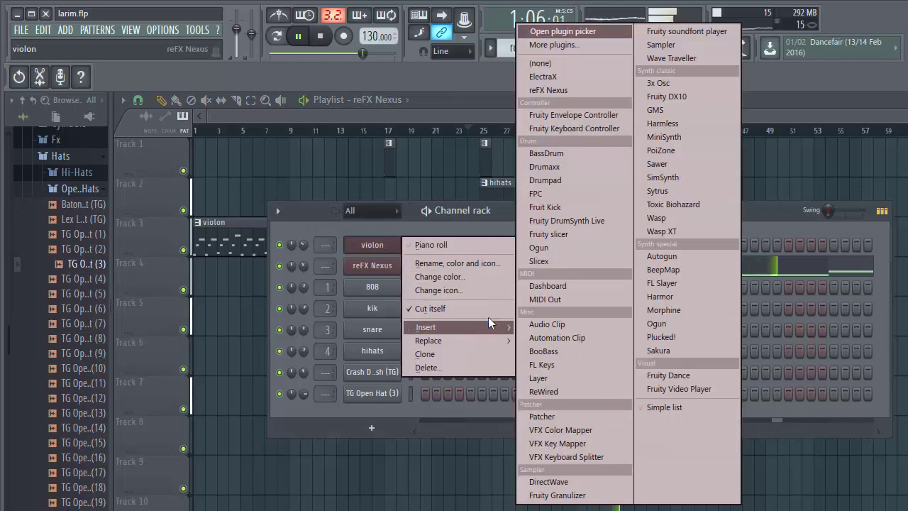
left_click(548, 90)
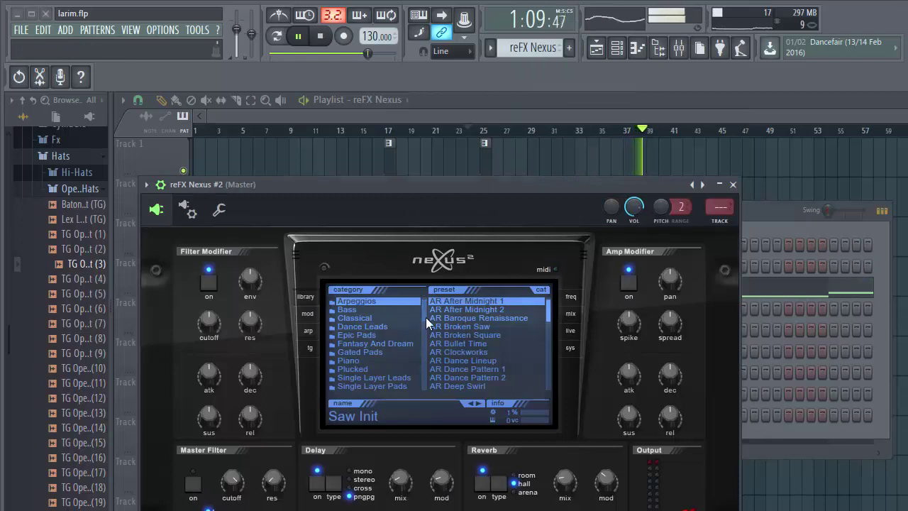
Step: Stop the playback, load the VO Digichoir preset from the Voice category into the new Nexus, and close its window
scroll(425, 323, "down", 3)
left_click(386, 368)
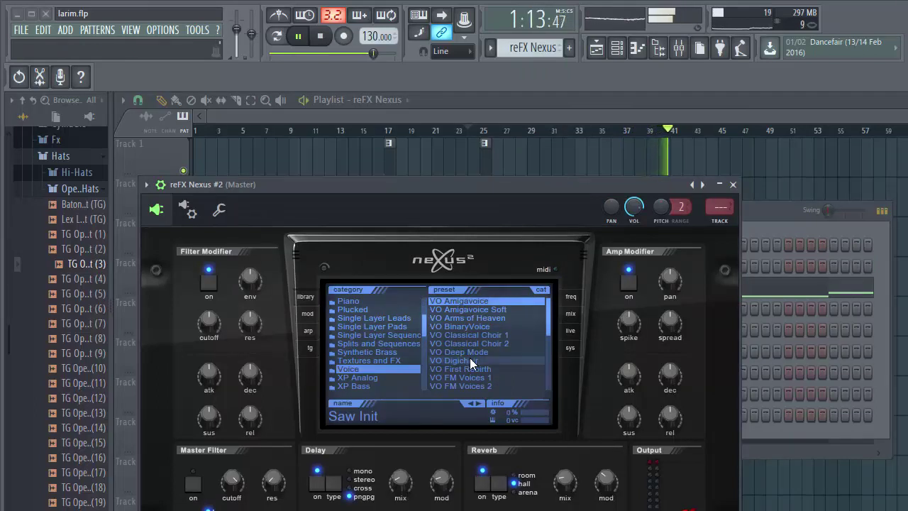
left_click(299, 37)
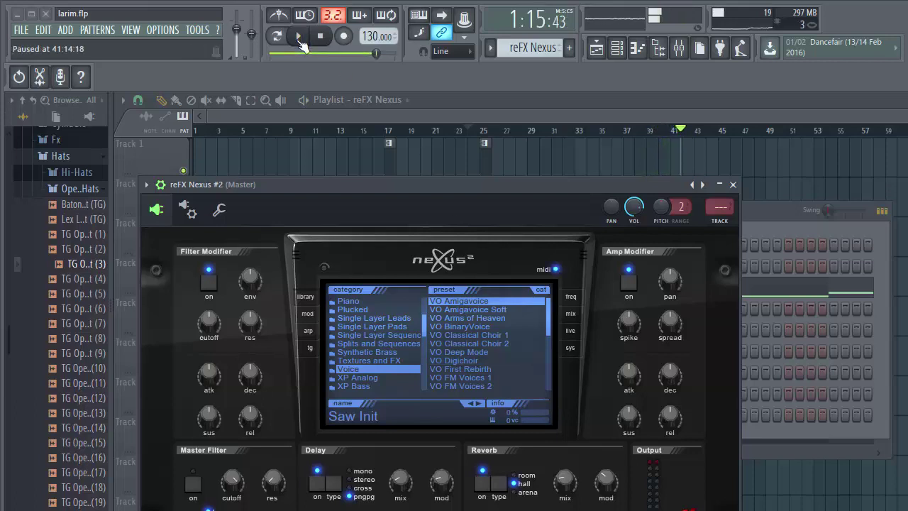
left_click(476, 360)
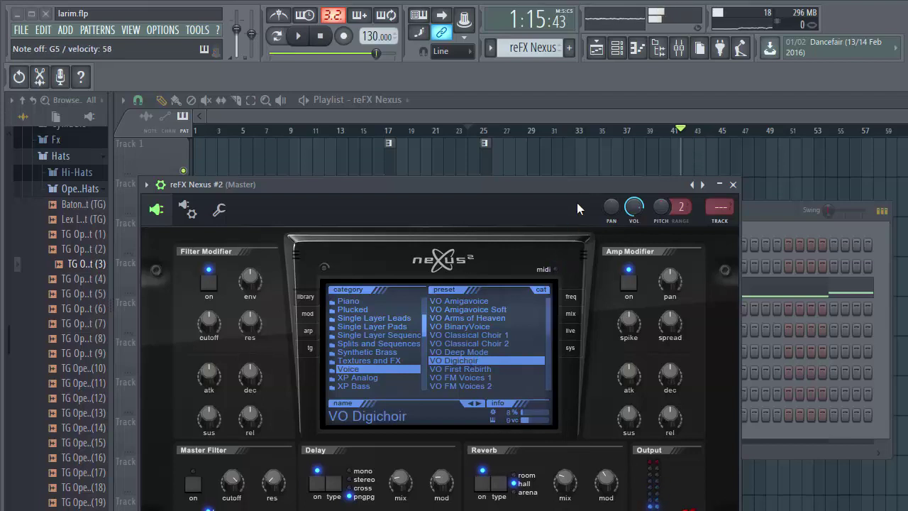
key("Escape")
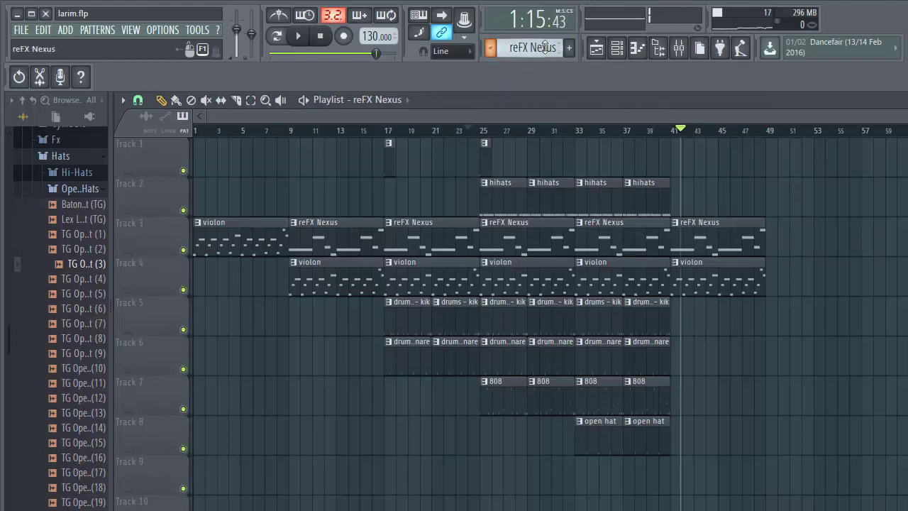
Step: Create a new pattern named choir
left_click(568, 48)
type("cho")
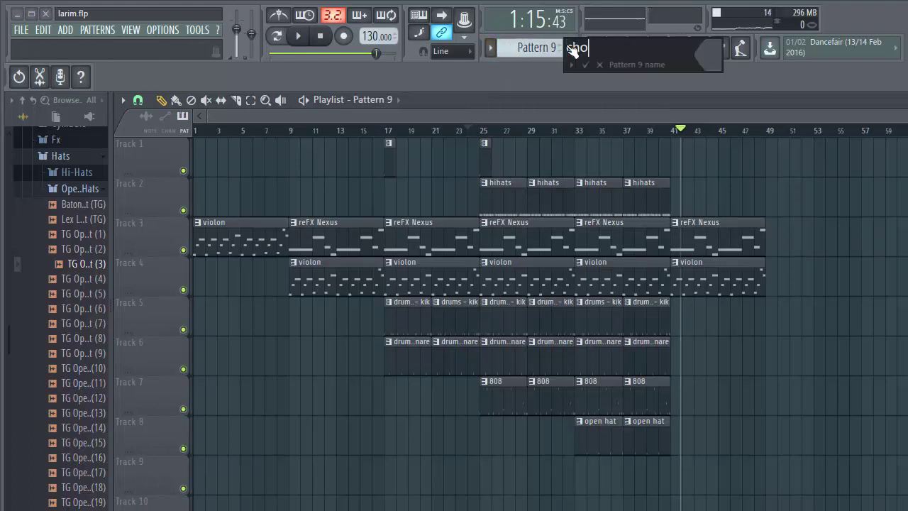
type("ir")
key("Return")
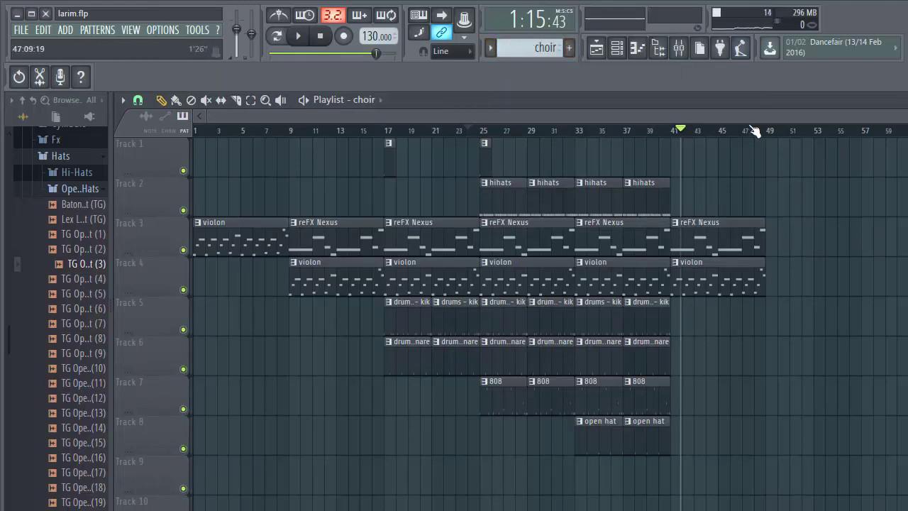
Step: Set the playback position to bar 41 and place a choir clip on Track 2 at that bar
scroll(754, 131, "up", 3)
left_click(578, 132)
left_click(619, 46)
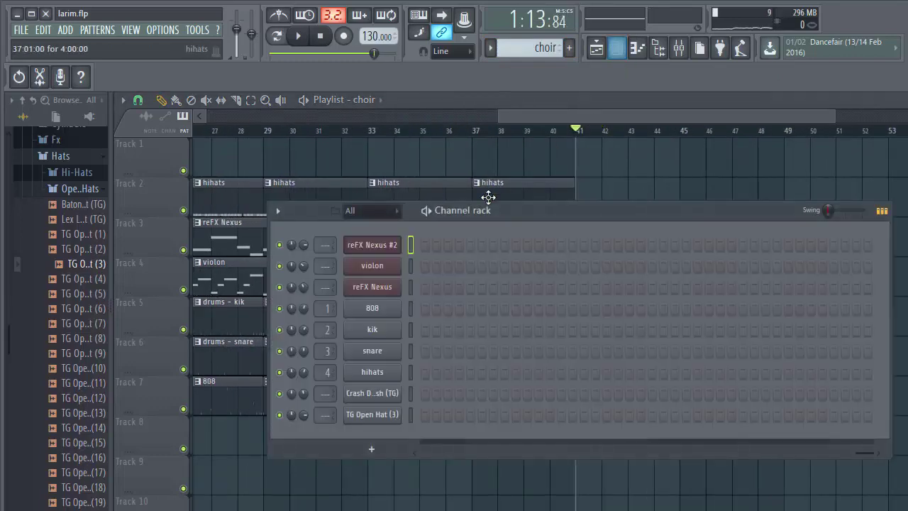
left_click(586, 186)
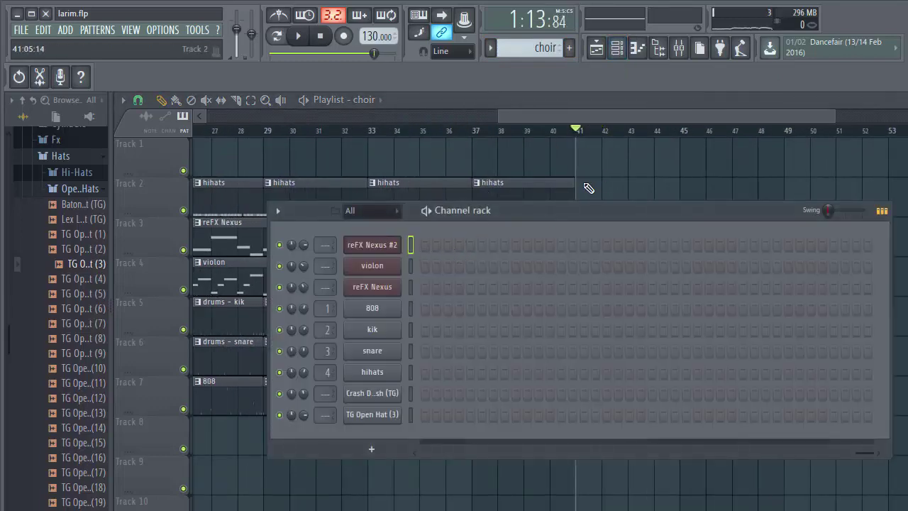
Step: Add a very short G5 note at the start of bar 1 in the piano roll of reFX Nexus #2
key("F6")
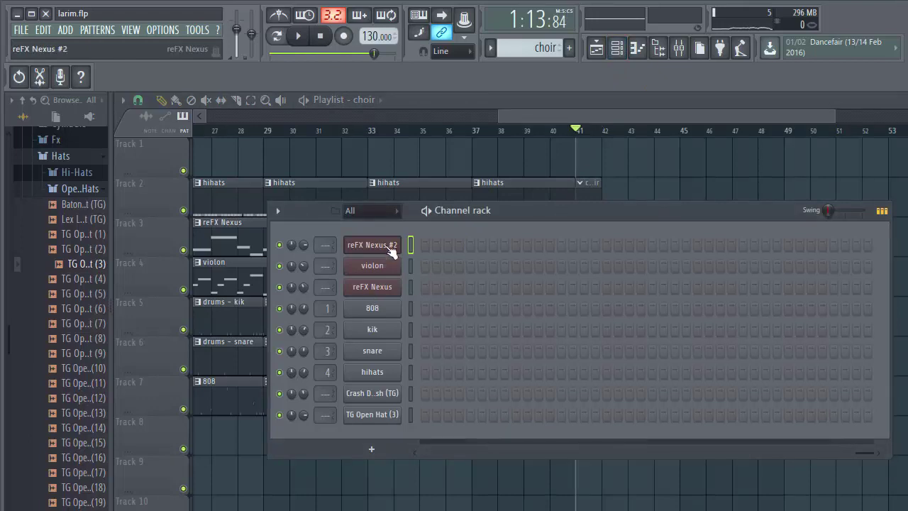
right_click(404, 243)
left_click(419, 247)
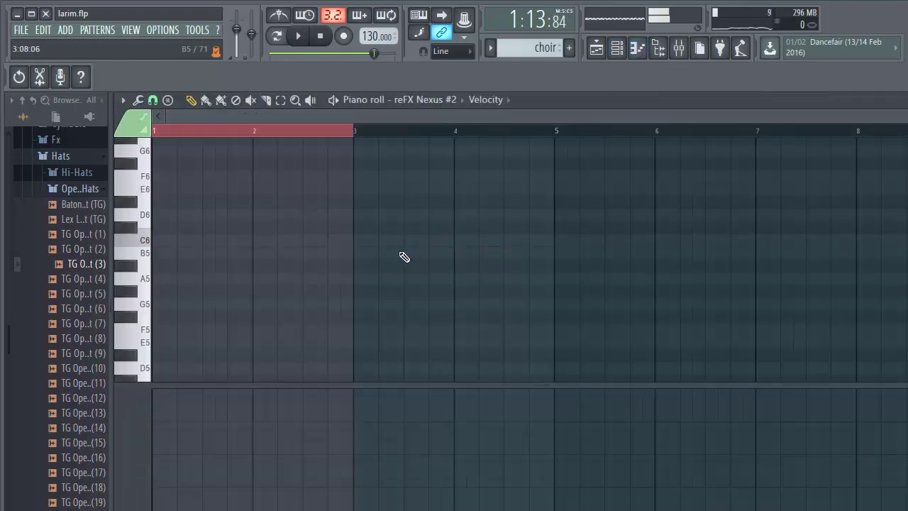
scroll(334, 135, "up", 2)
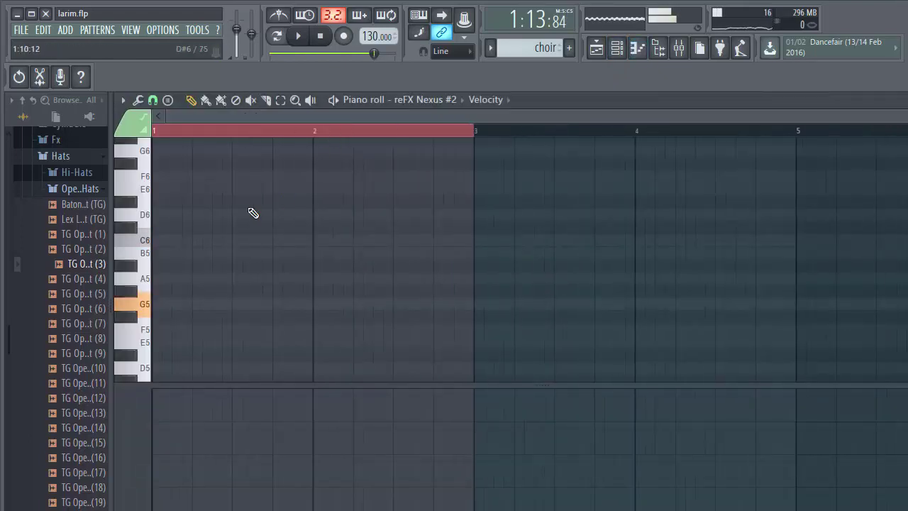
left_click(154, 305)
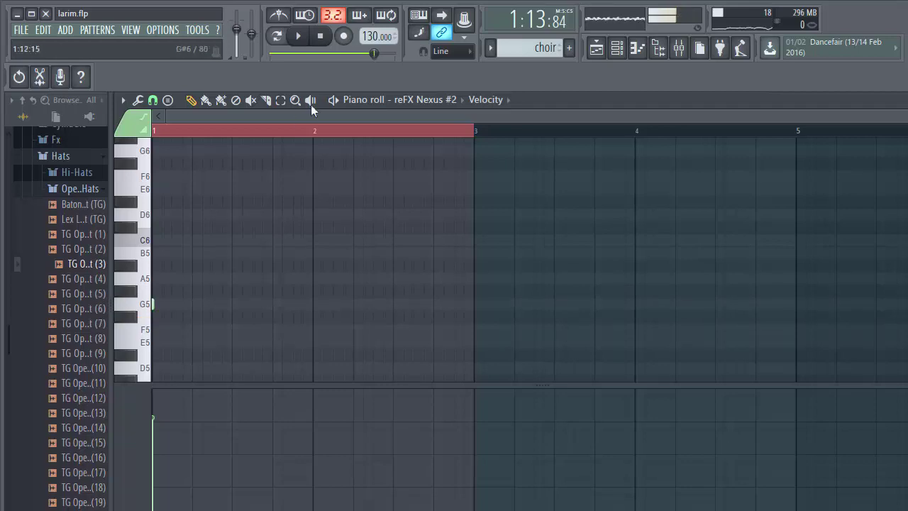
Step: Play and pause the song repeatedly from bar 41 to try choir notes against the melody
left_click(308, 37)
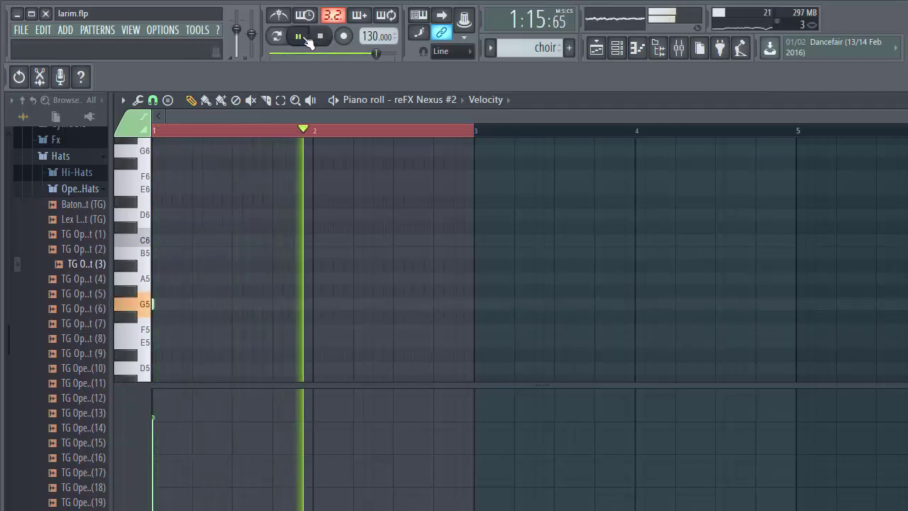
left_click(298, 37)
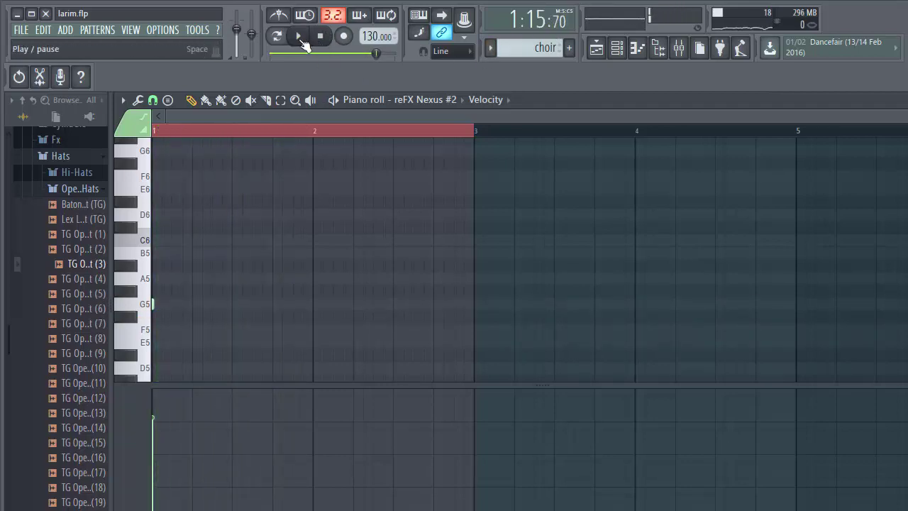
left_click(302, 41)
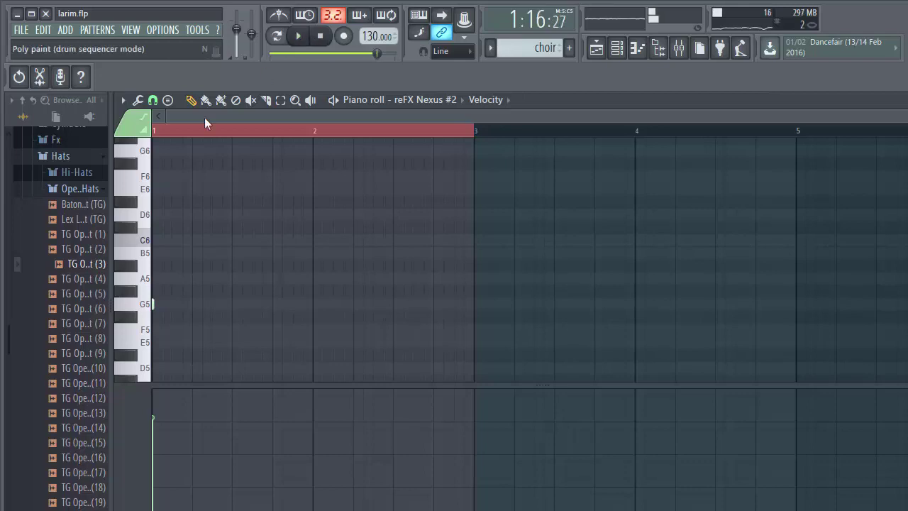
left_click(302, 41)
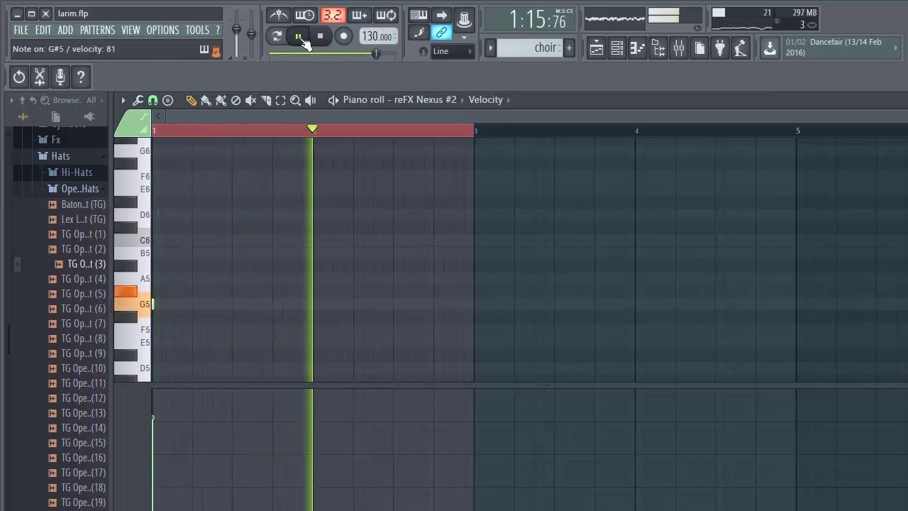
left_click(302, 42)
Step: Extend the choir clip on Track 2 to the end of bar 48 and return the playback position to bar 41
left_click(602, 54)
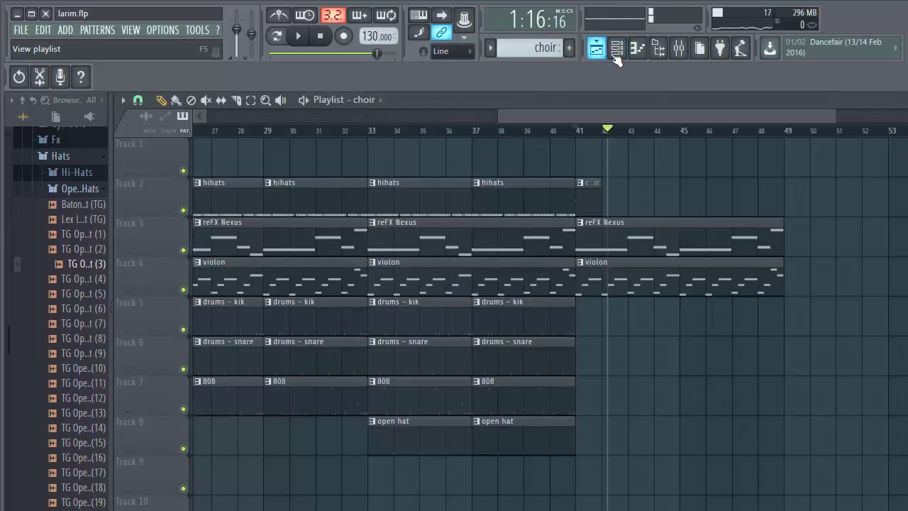
left_click_drag(598, 186, 783, 186)
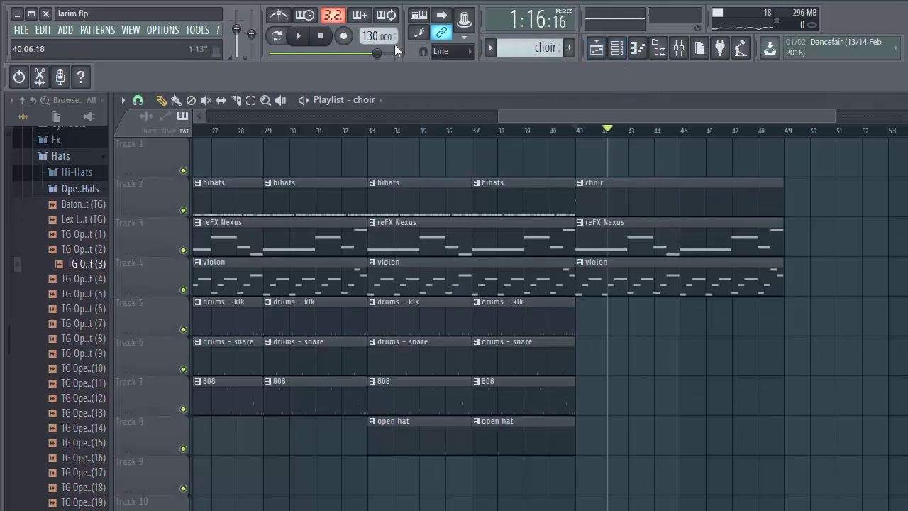
left_click(586, 132)
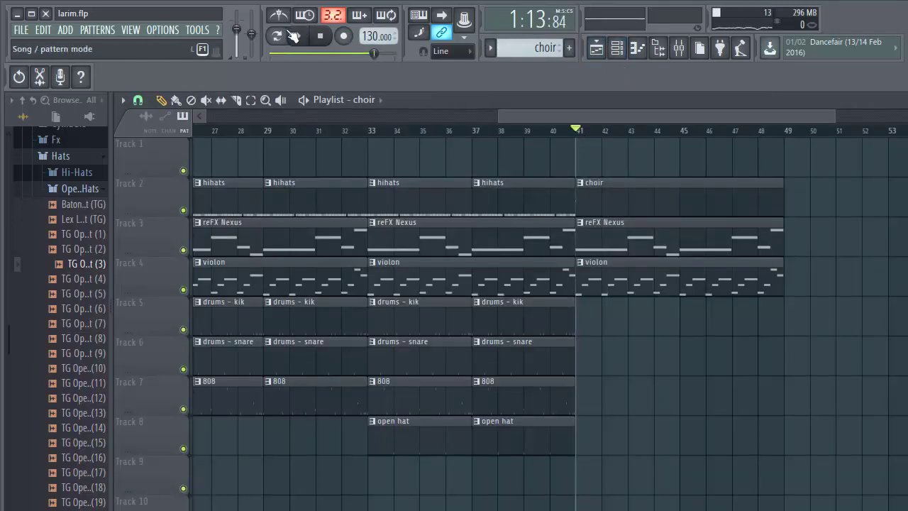
Step: Clear the steps of the reFX Nexus #2 channel in the choir pattern
left_click(616, 47)
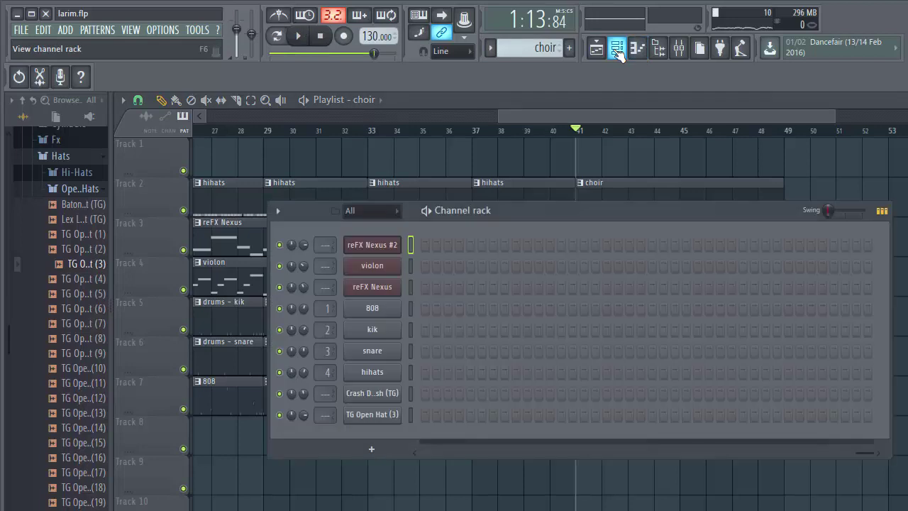
left_click(425, 245)
left_click(417, 451)
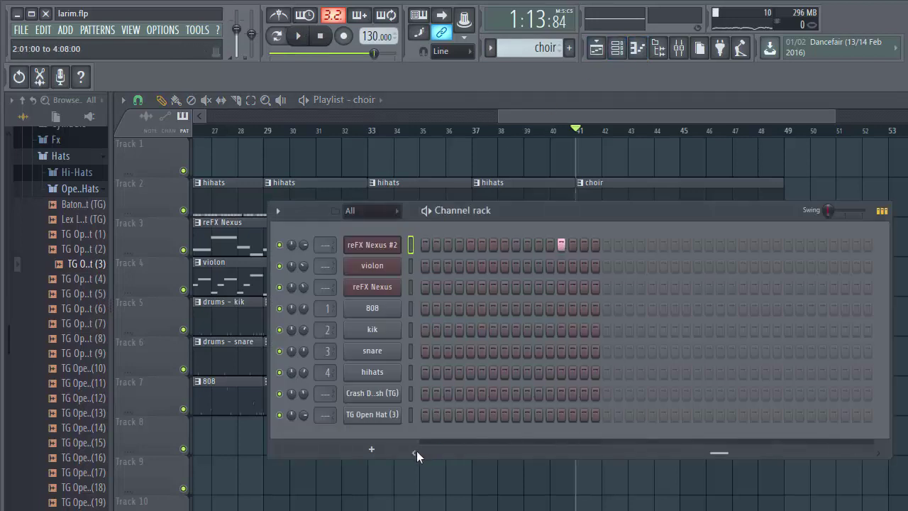
left_click(742, 245)
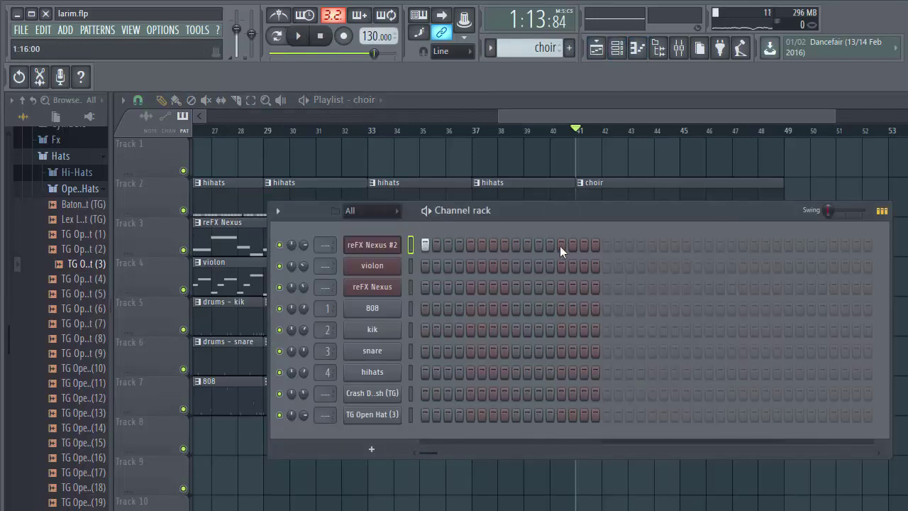
right_click(399, 245)
left_click(427, 246)
Step: Add a one-beat G5 note at the start of bar 1 in the piano roll of reFX Nexus #2
right_click(398, 243)
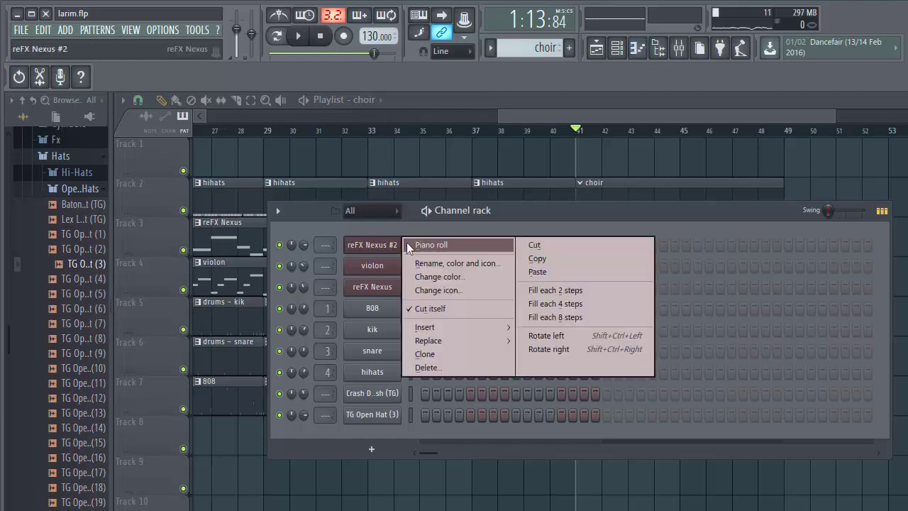
left_click(407, 243)
scroll(239, 135, "down", 2)
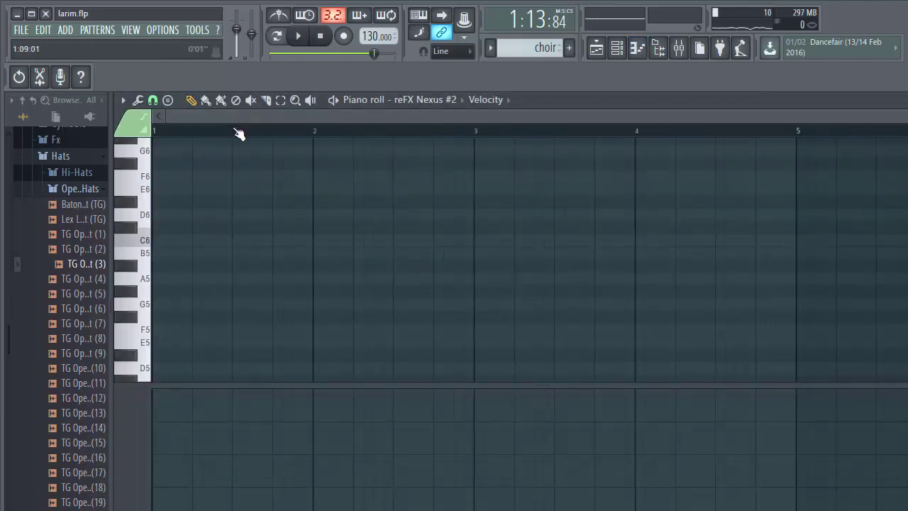
left_click_drag(161, 306, 117, 309)
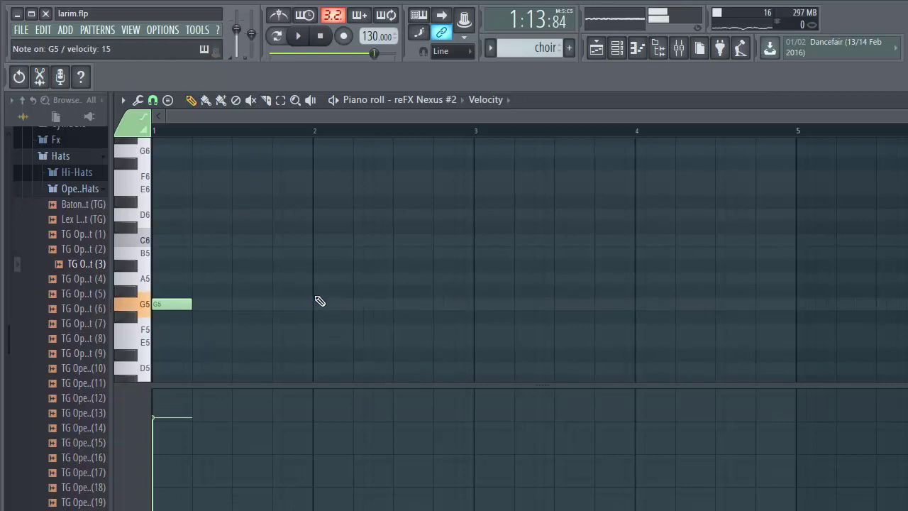
Step: Add one-beat notes C6 at bar 2, F6 at bar 3 and G#5 at bar 4, and play them back
left_click(315, 241)
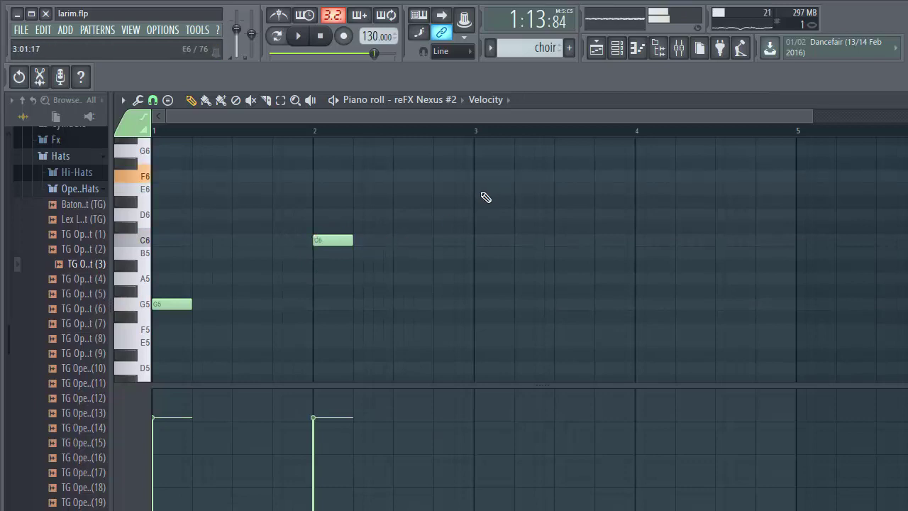
left_click(479, 177)
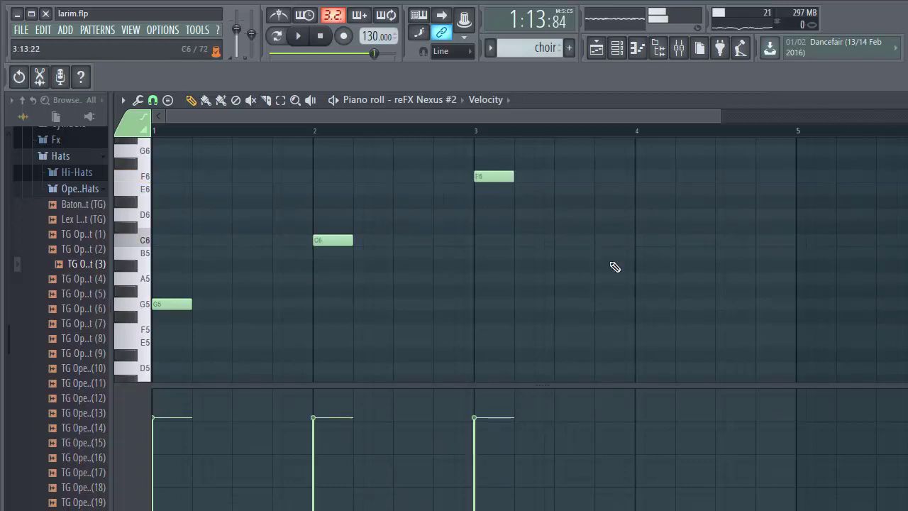
left_click(641, 293)
key("space")
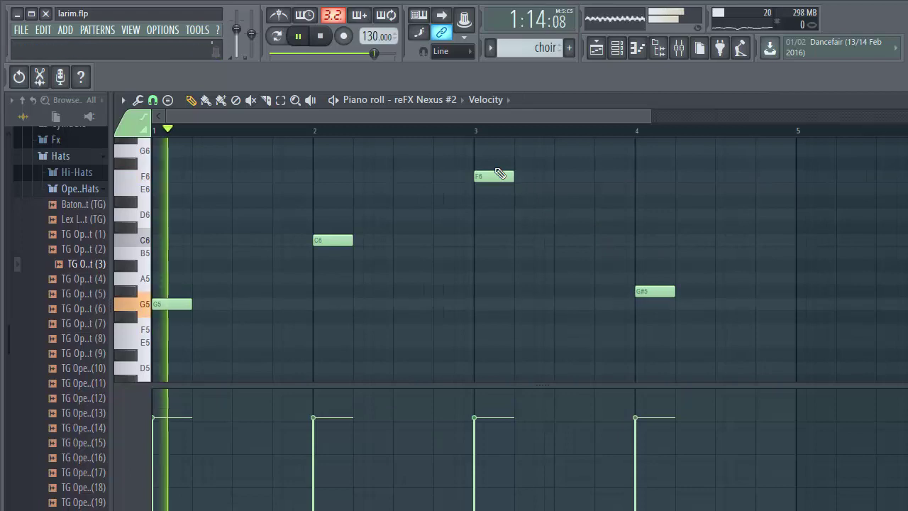
scroll(415, 137, "down", 3)
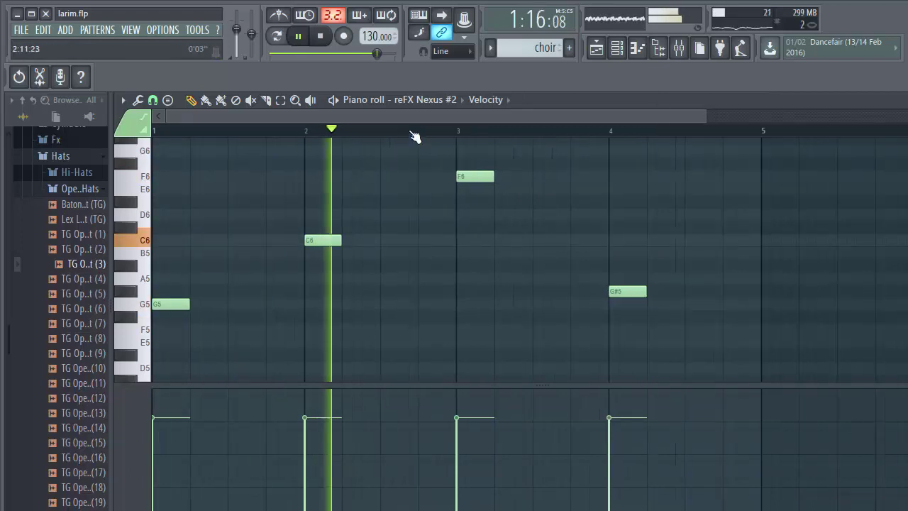
scroll(425, 139, "down", 2)
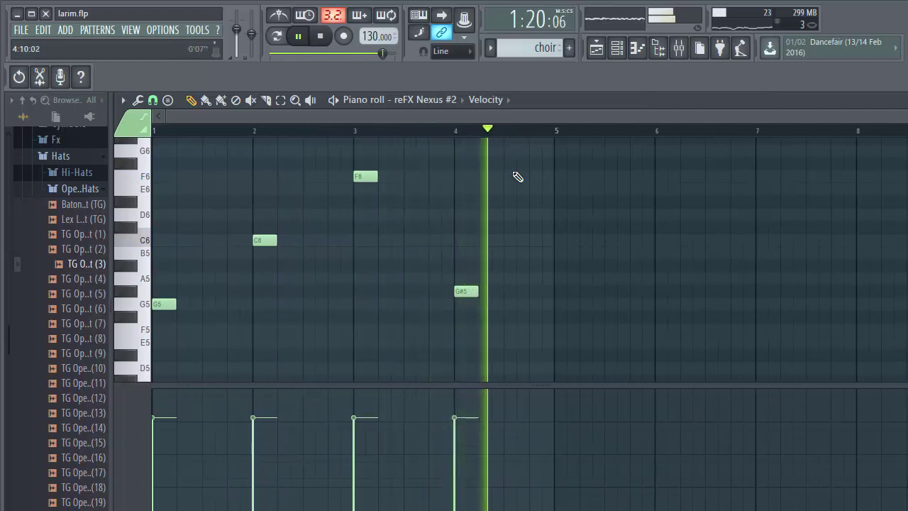
key("space")
Step: Duplicate the four choir notes into bars 5 to 8 one semitone higher and move the bar 8 note to D#6
key("e")
left_click_drag(518, 360, 158, 236)
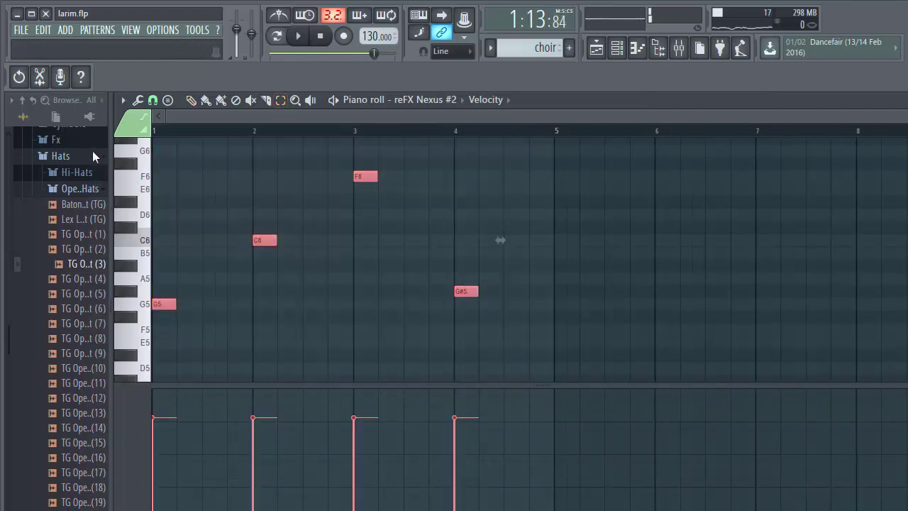
key("shift+Right")
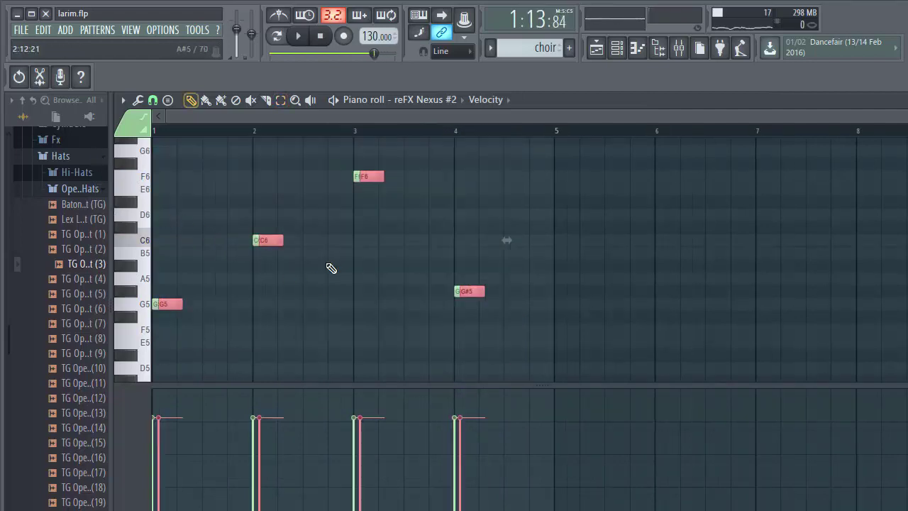
left_click_drag(177, 302, 567, 291)
scroll(579, 135, "down", 2)
left_click(636, 248, "ctrl")
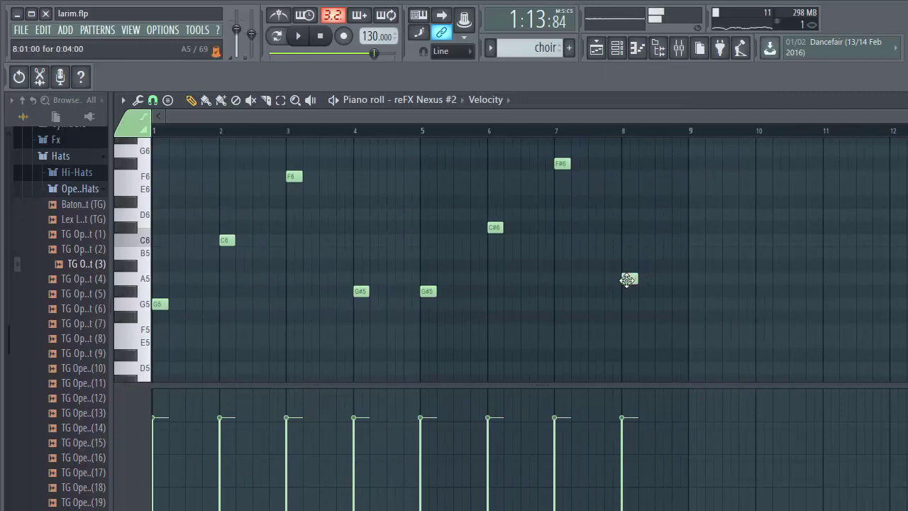
left_click(627, 277)
left_click_drag(628, 277, 629, 199)
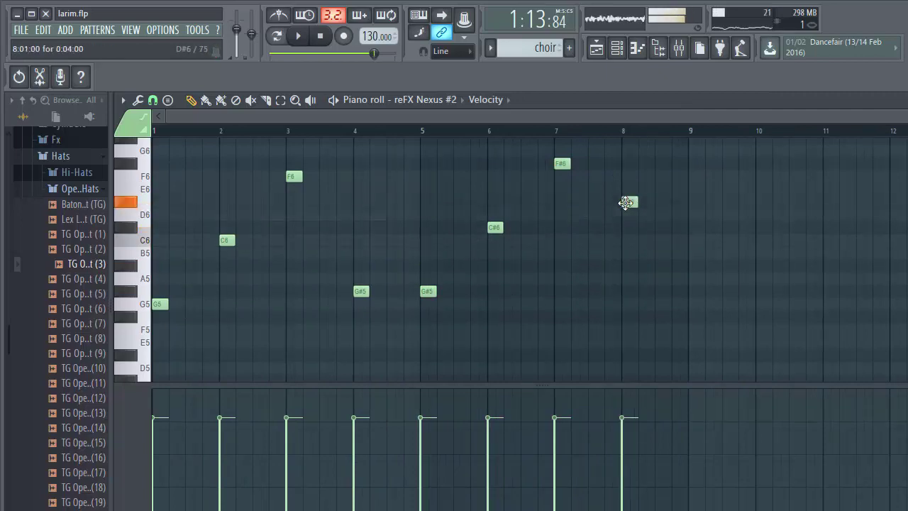
Step: Play the arrangement in the playlist from bar 41, from around bar 8 and from bar 33 to hear how the sections compare
left_click(597, 47)
key("space")
scroll(594, 134, "down", 4)
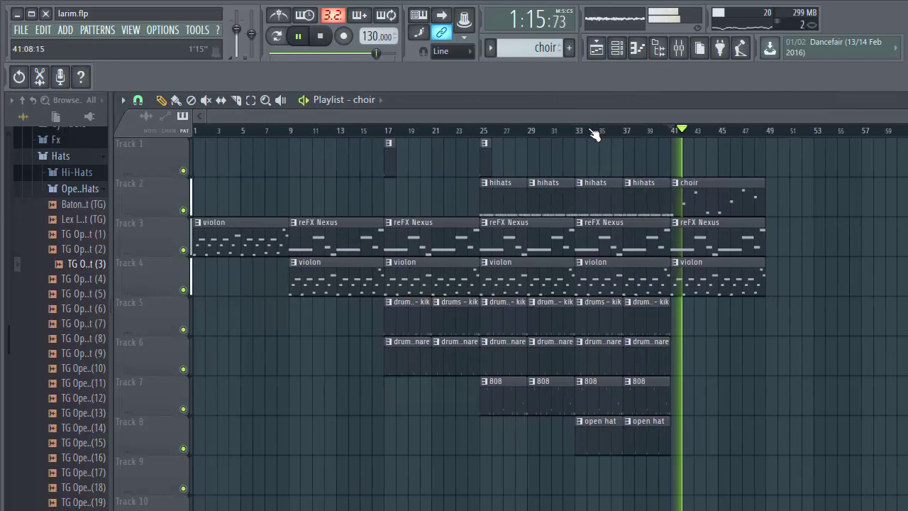
left_click(281, 131)
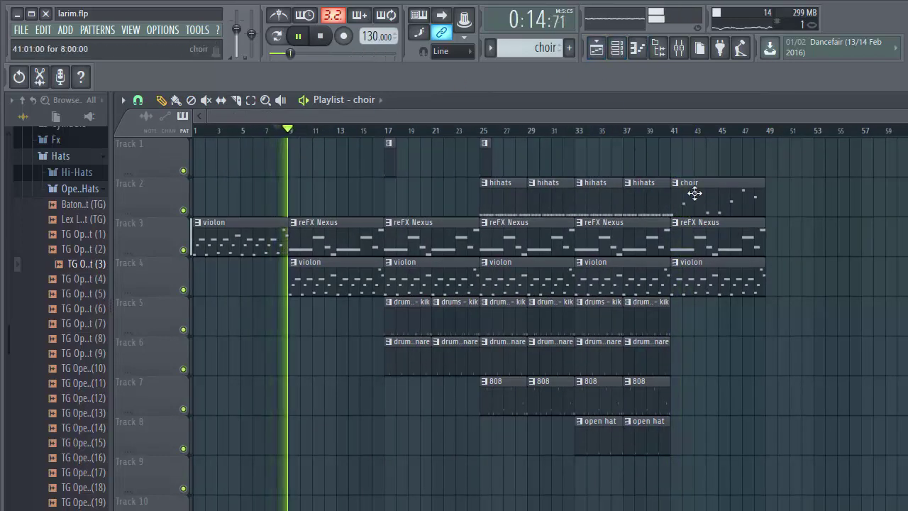
left_click(577, 132)
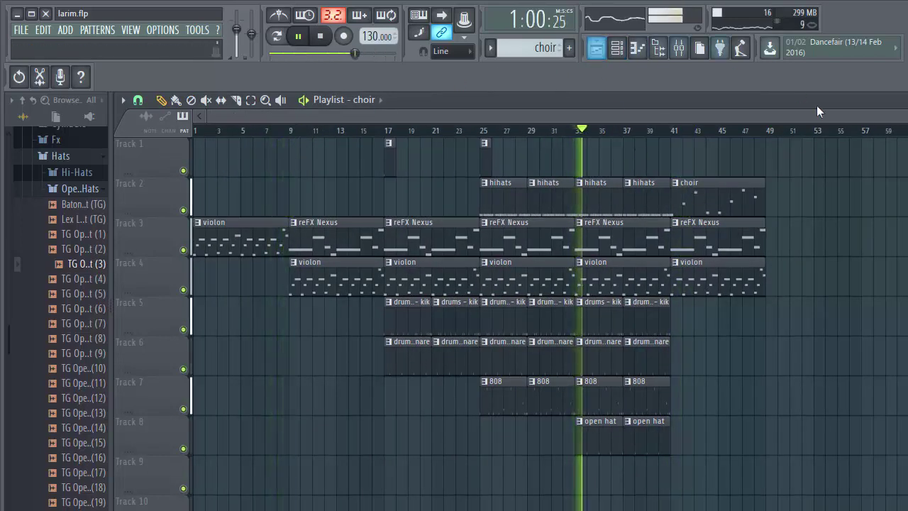
Step: Clear the playlist, piano roll, Nexus and channel rack windows from the workspace during playback, reopen the playlist and stop the song
left_click(906, 100)
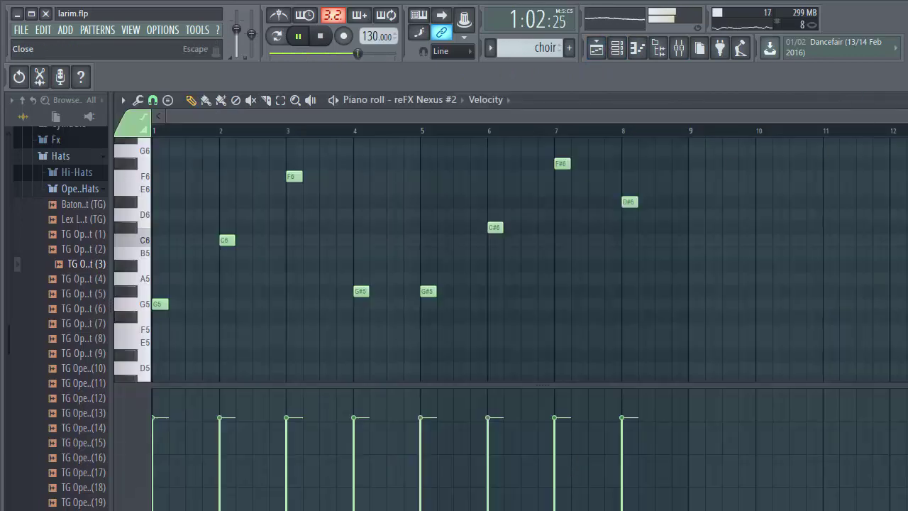
left_click(905, 100)
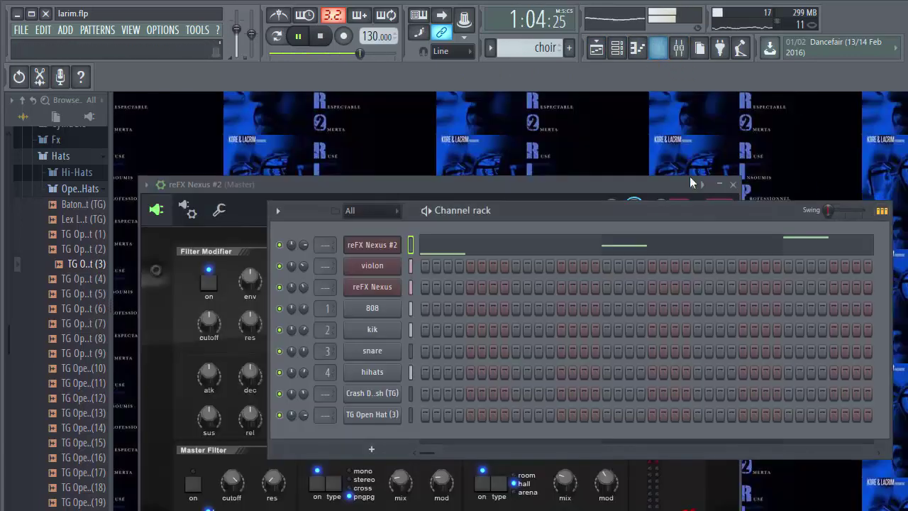
left_click(732, 184)
left_click_drag(628, 216, 642, 510)
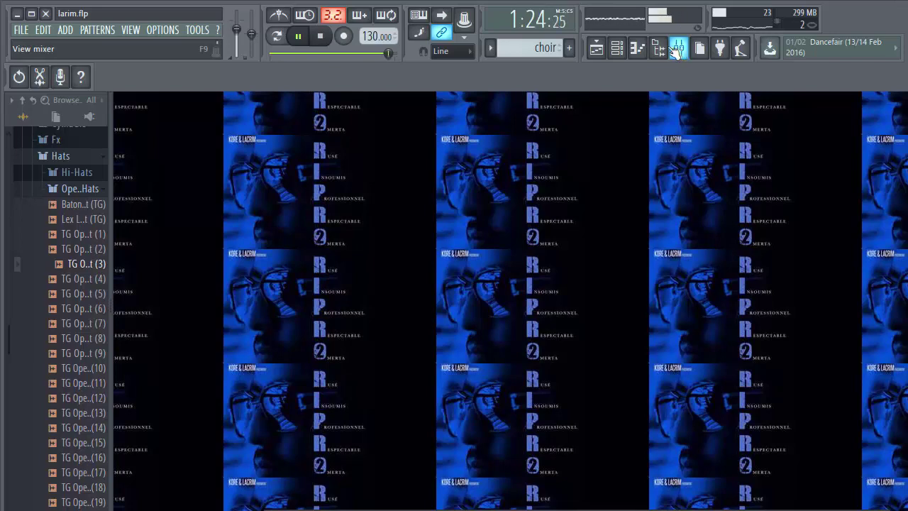
left_click(598, 48)
key("space")
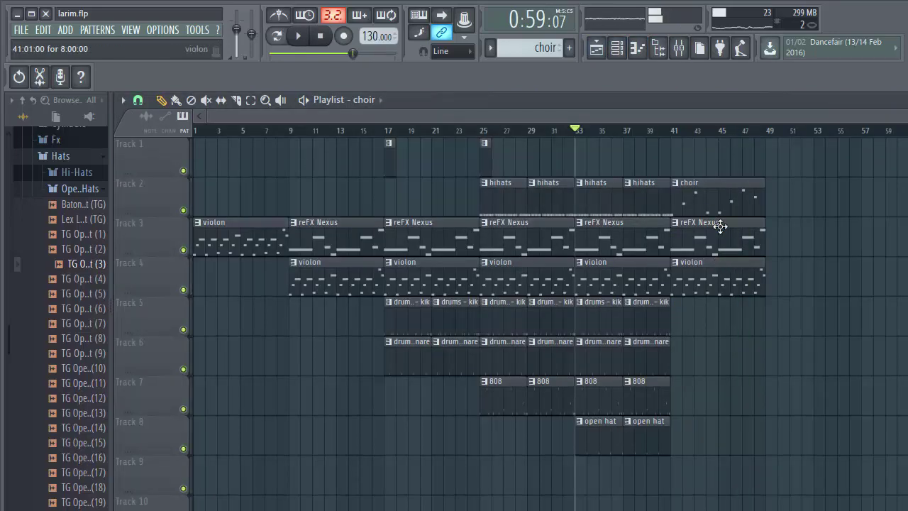
Step: Transpose the choir notes in bars 5 to 8 down one semitone so they start on G5 and end on D6
double_click(715, 196)
scroll(614, 132, "down", 3)
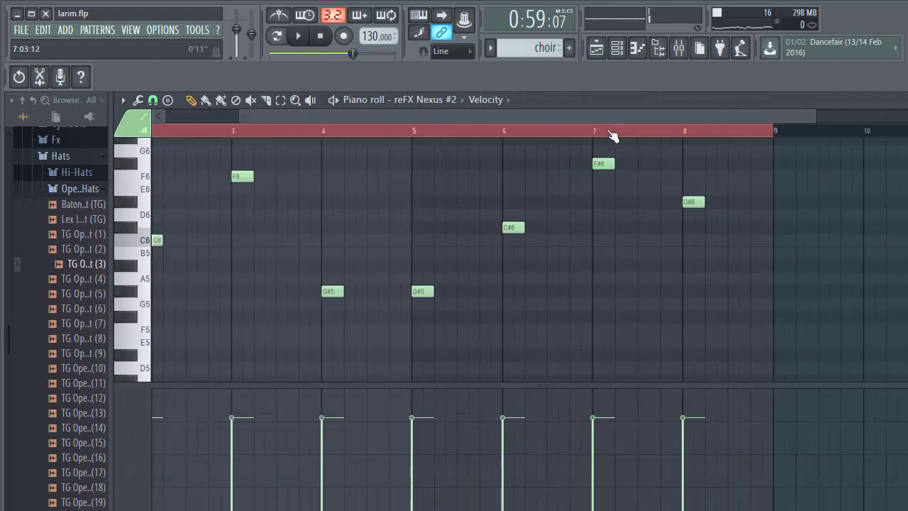
scroll(612, 134, "down", 3)
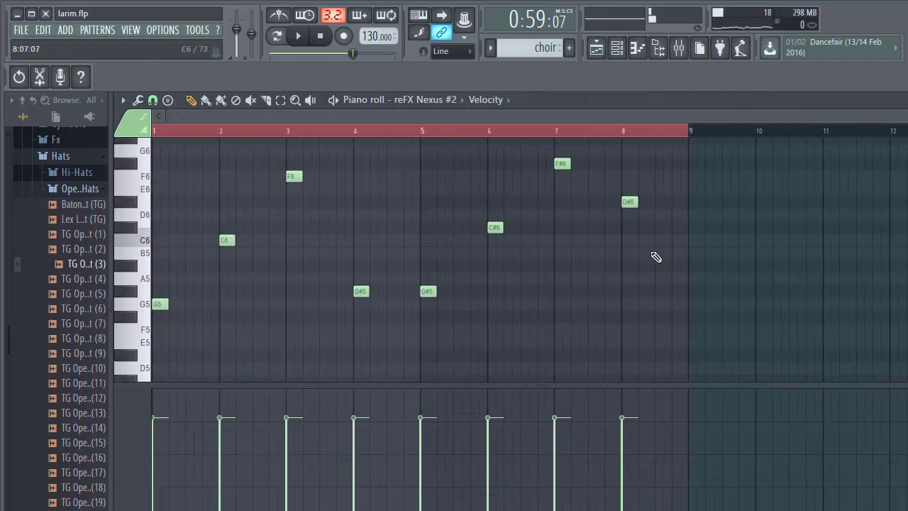
key("e")
left_click_drag(680, 362, 434, 177)
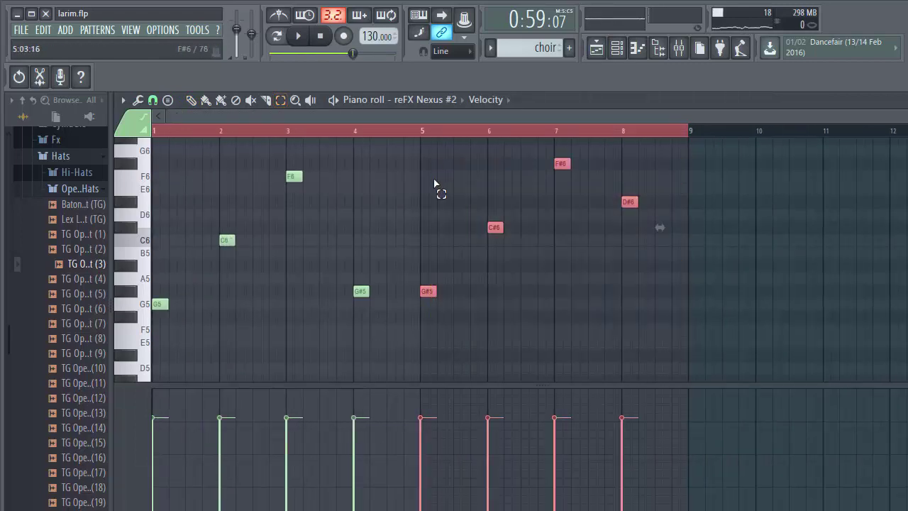
key("p")
left_click_drag(434, 292, 429, 304)
Step: Play the choir part from the end of its bar 4 to check the notes, pause and return to the playlist
key("space")
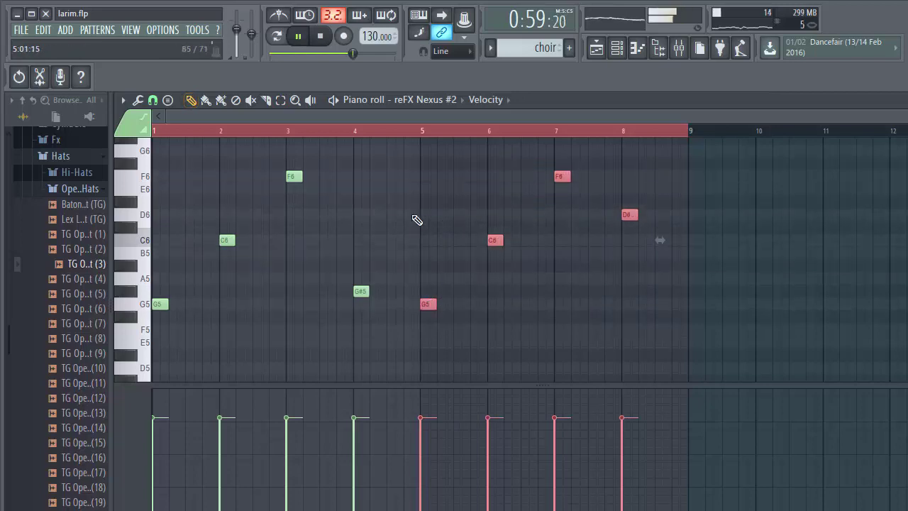
left_click(416, 132)
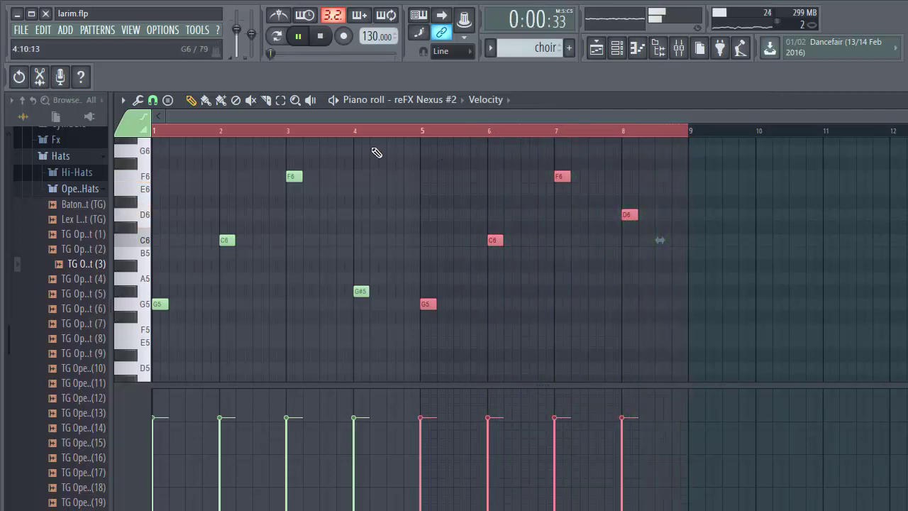
key("space")
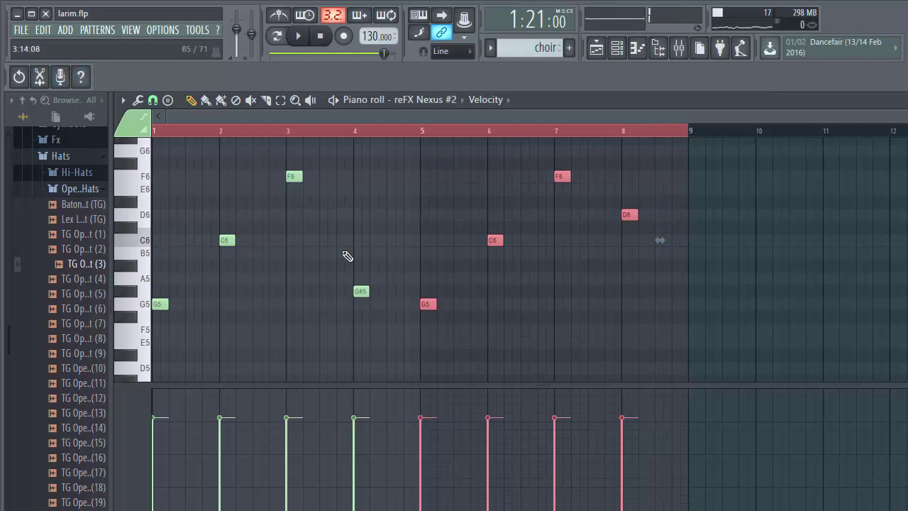
left_click(596, 47)
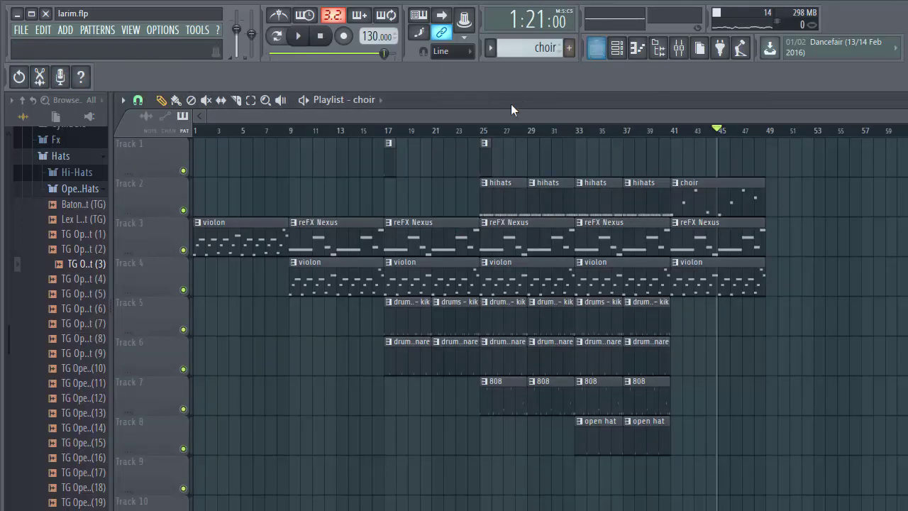